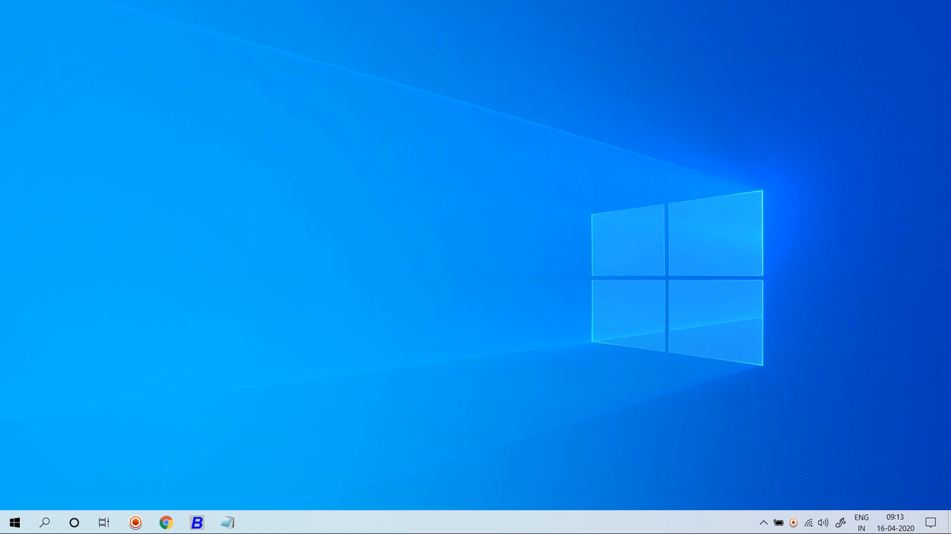
- Switch to the Busy 18 window with the Enterprises-Option company for F.Y. 2020-21 loaded
{"action": "key", "text": "alt+Tab"}
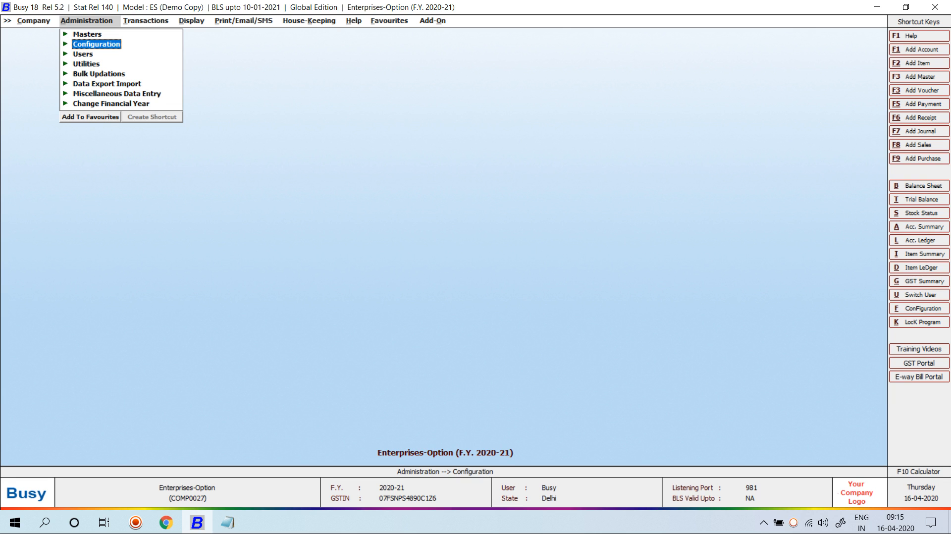
- Add a new SMS API format named NEW FORMAT in SMS API Configuration and select it
{"action": "key", "text": "Return"}
{"action": "key", "text": "Down"}
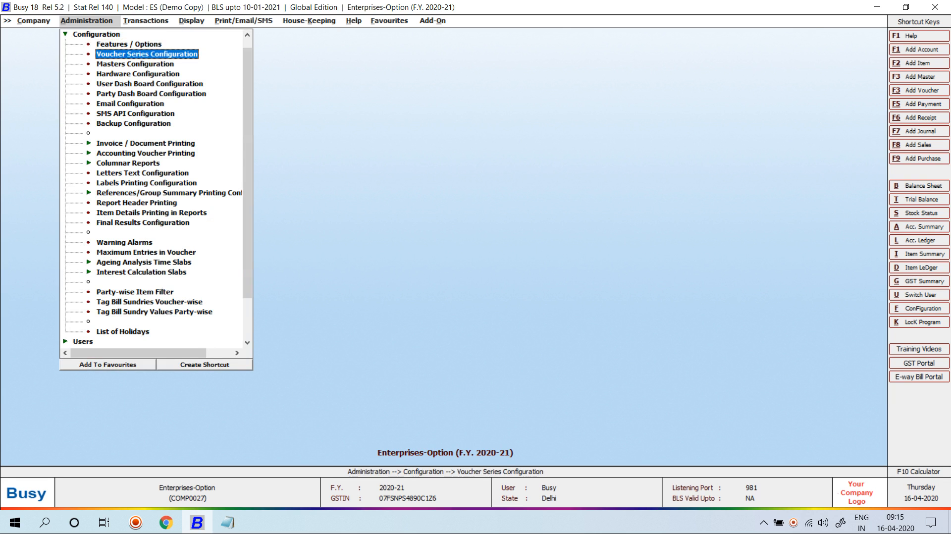
{"action": "key", "text": "Down"}
{"action": "key", "text": "Down"}
{"action": "key", "text": "Down"}
{"action": "key", "text": "Down"}
{"action": "key", "text": "Down"}
{"action": "key", "text": "Down"}
{"action": "key", "text": "Return"}
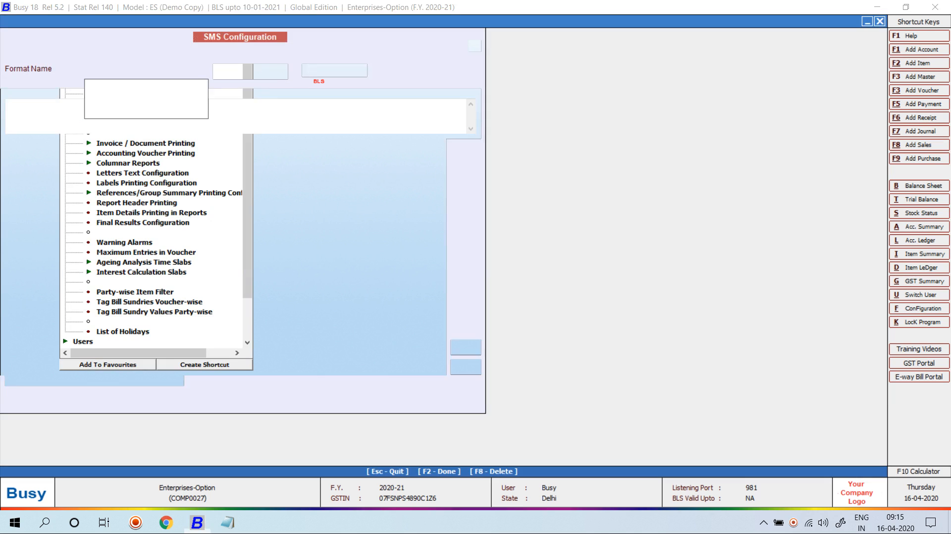
{"action": "key", "text": "Return"}
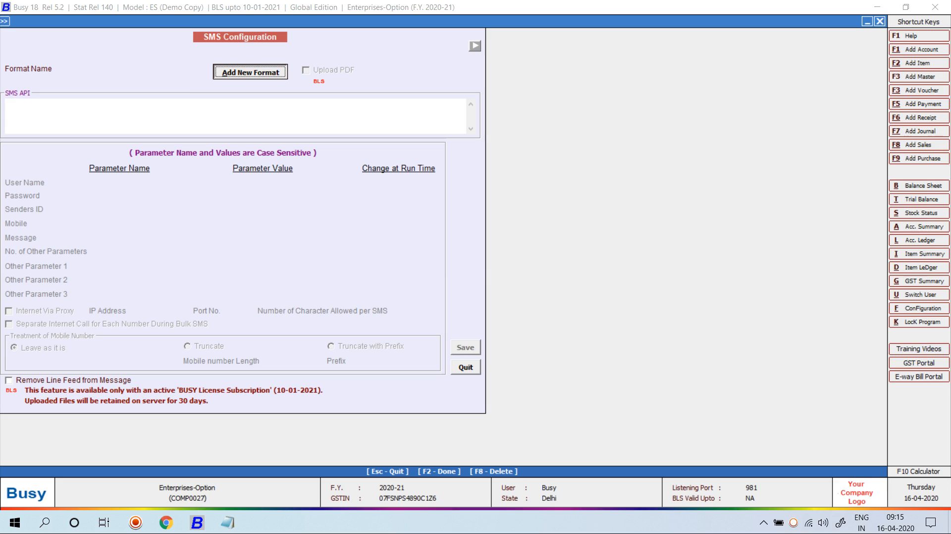
{"action": "key", "text": "Return"}
{"action": "type", "text": "NEW FORMAT"}
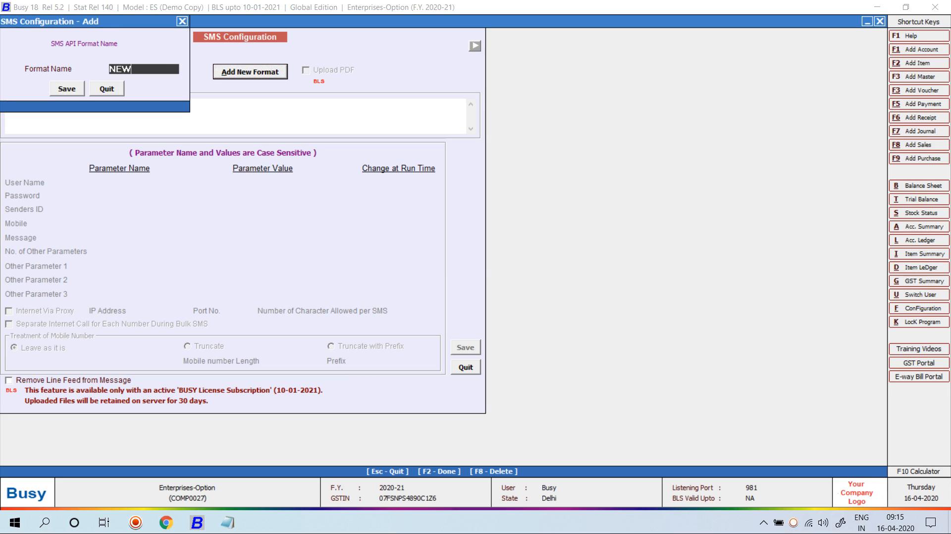
{"action": "key", "text": "Return"}
{"action": "key", "text": "Return"}
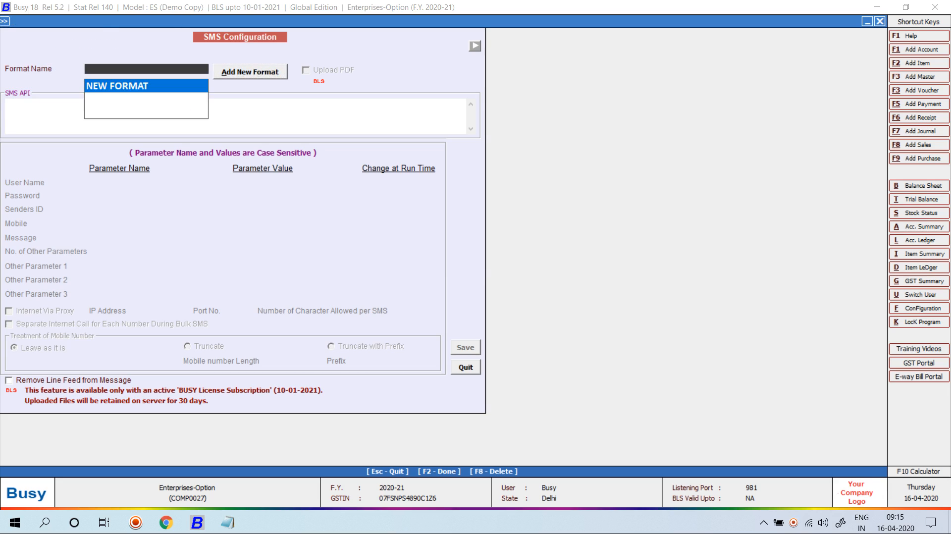
{"action": "key", "text": "Return"}
- Copy the kit19 gateway URL from Notepad and paste it into the SMS API field
{"action": "left_click", "coordinate": [228, 522]}
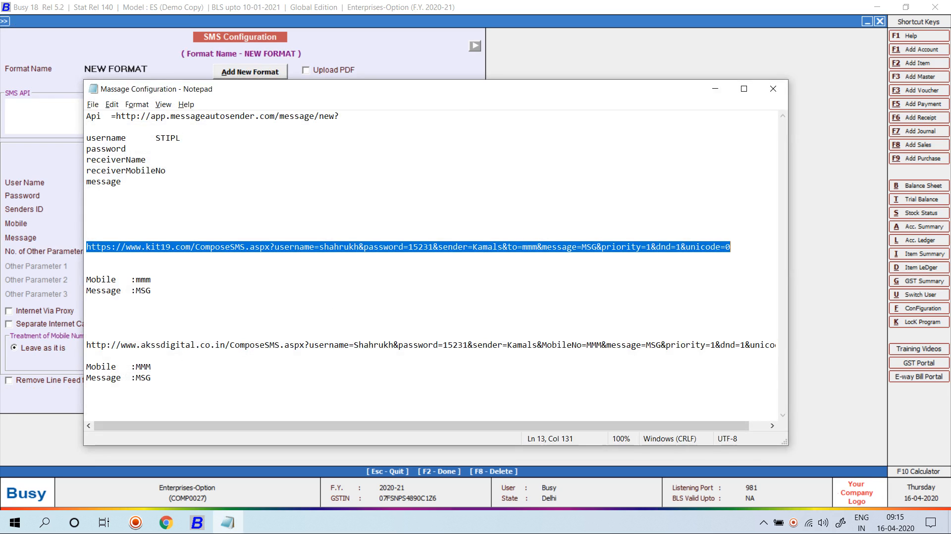
{"action": "right_click", "coordinate": [197, 247]}
{"action": "left_click", "coordinate": [222, 281]}
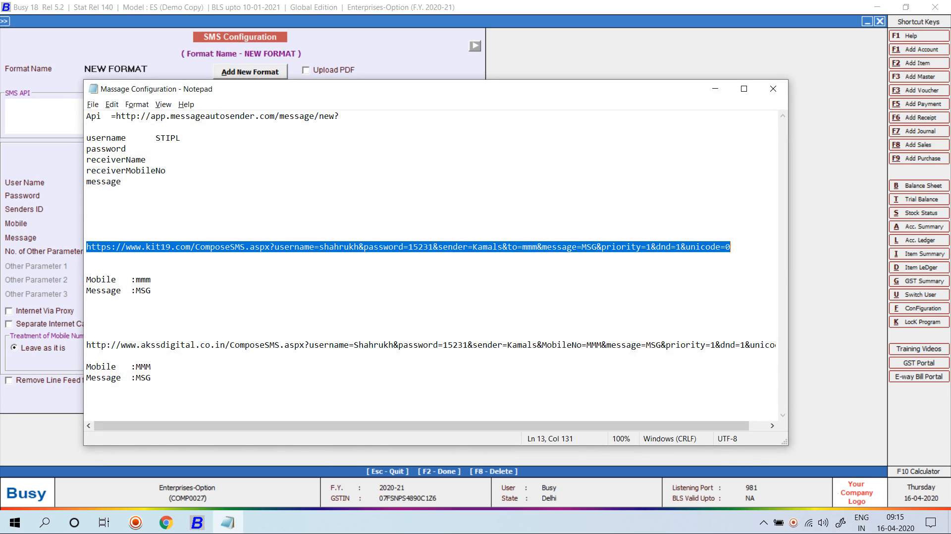
{"action": "key", "text": "alt+Tab"}
{"action": "key", "text": "ctrl+v"}
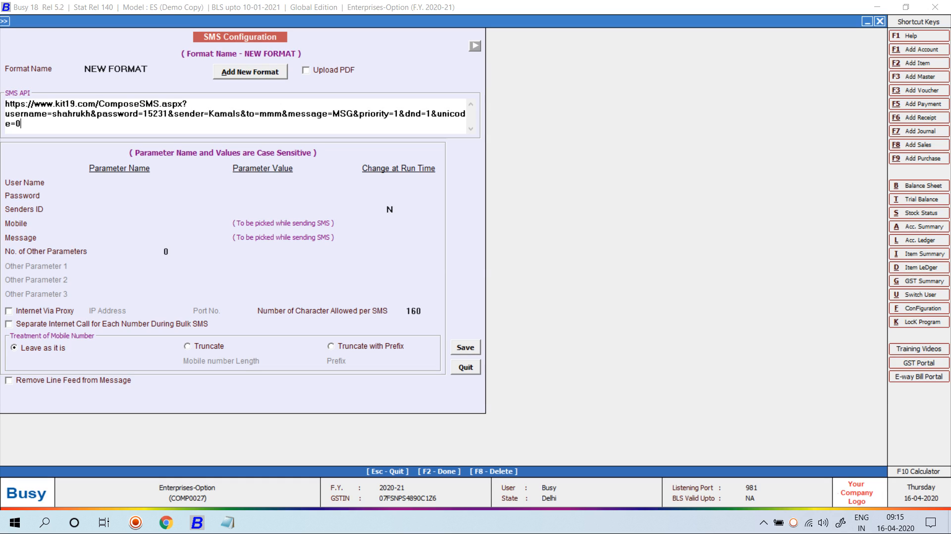
- Set the Mobile parameter to mmm and the Message parameter to MSG, then save the format
{"action": "key", "text": "Return"}
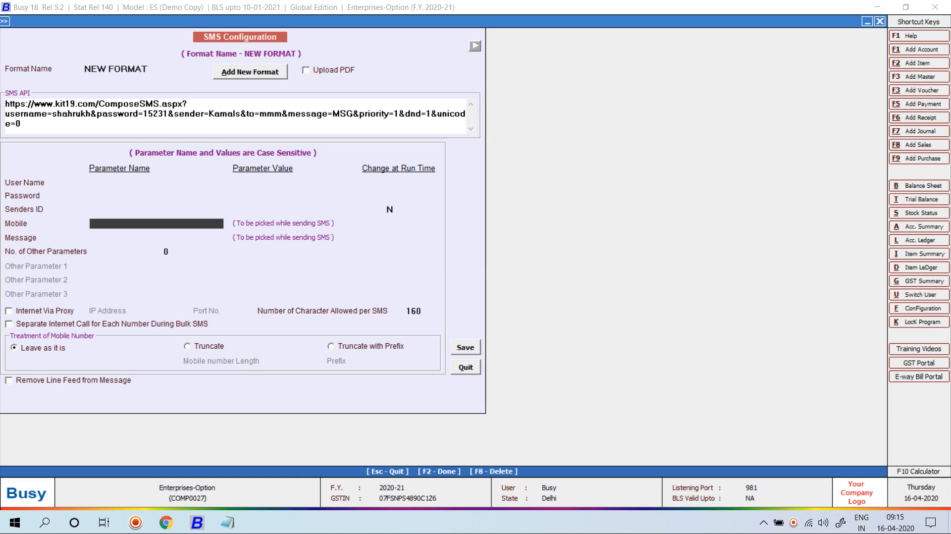
{"action": "type", "text": "MM"}
{"action": "key", "text": "BackSpace"}
{"action": "key", "text": "BackSpace"}
{"action": "type", "text": "MMM"}
{"action": "key", "text": "Return"}
{"action": "type", "text": "M"}
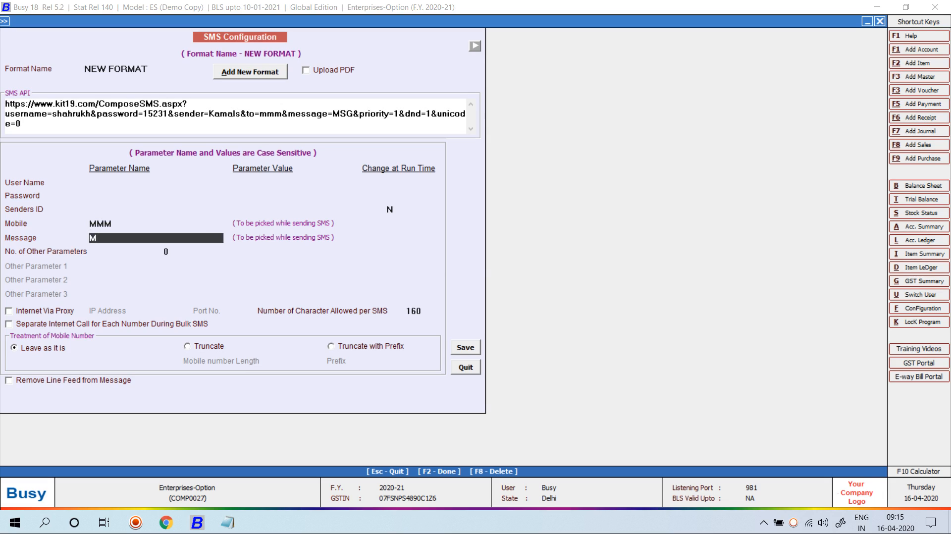
{"action": "type", "text": "SG"}
{"action": "key", "text": "Return"}
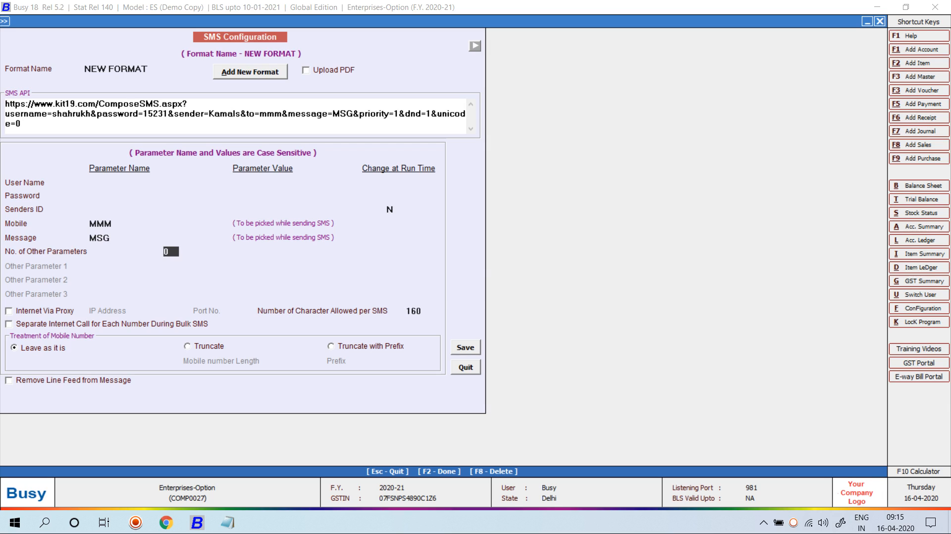
{"action": "key", "text": "Return"}
{"action": "key", "text": "Return"}
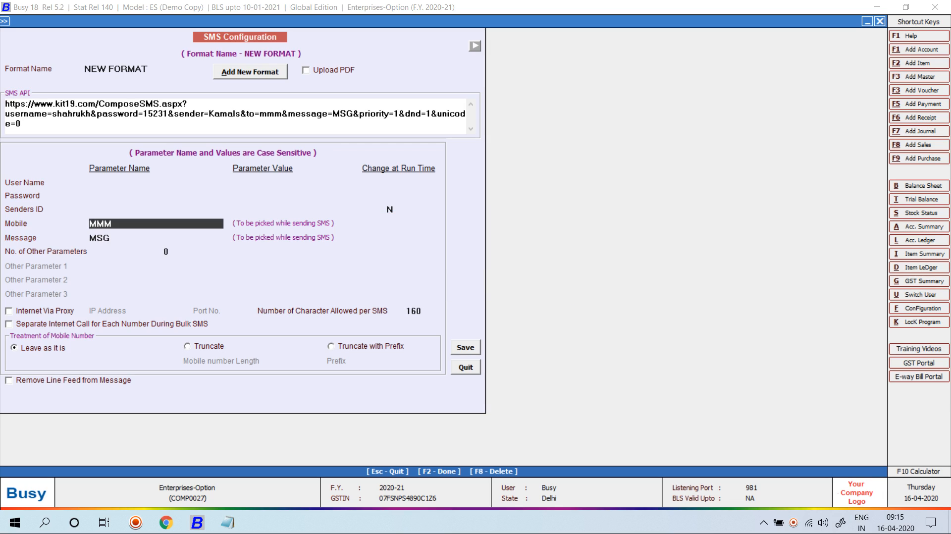
{"action": "key", "text": "BackSpace"}
{"action": "key", "text": "BackSpace"}
{"action": "key", "text": "BackSpace"}
{"action": "type", "text": "mmm"}
{"action": "key", "text": "Return"}
{"action": "key", "text": "F2"}
{"action": "key", "text": "Return"}
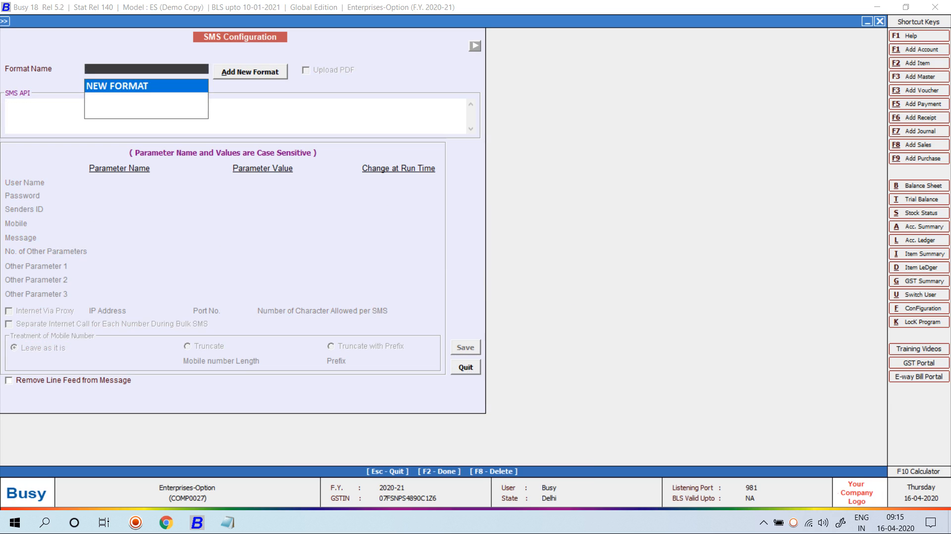
- Set Enable Alerts to Y in Enterprise Features and begin adding a new alert
{"action": "key", "text": "Escape"}
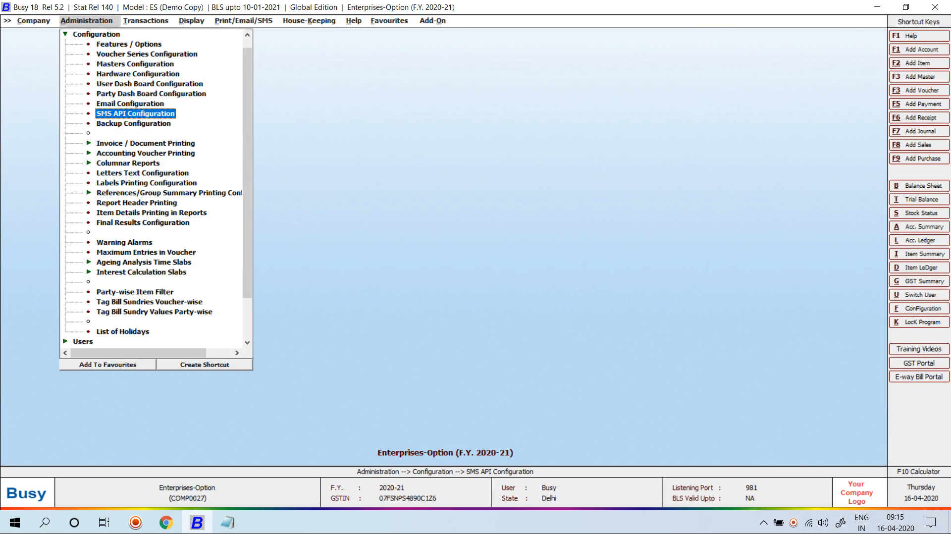
{"action": "key", "text": "Up"}
{"action": "key", "text": "Up"}
{"action": "key", "text": "Up"}
{"action": "key", "text": "Up"}
{"action": "key", "text": "Up"}
{"action": "key", "text": "Up"}
{"action": "key", "text": "Up"}
{"action": "key", "text": "Return"}
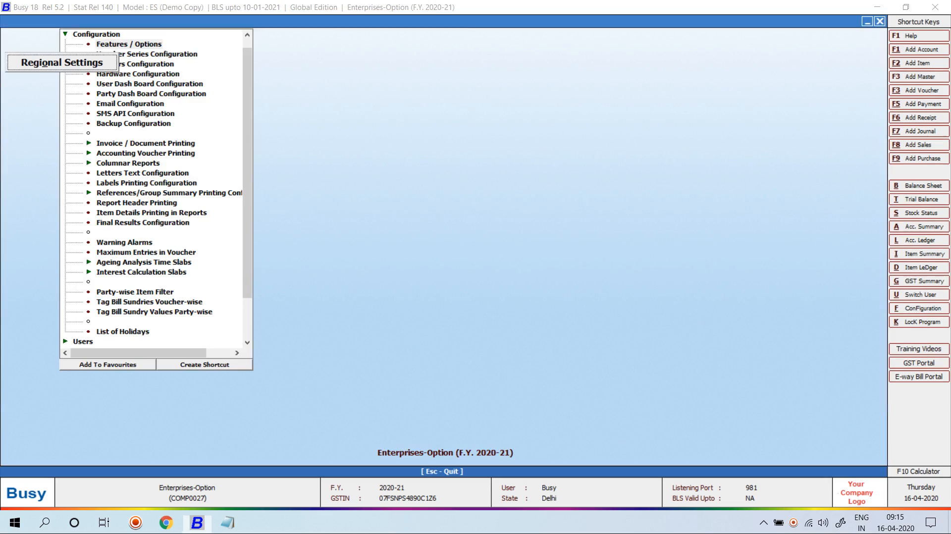
{"action": "key", "text": "Down"}
{"action": "key", "text": "Down"}
{"action": "key", "text": "Down"}
{"action": "key", "text": "Down"}
{"action": "key", "text": "Down"}
{"action": "key", "text": "Down"}
{"action": "key", "text": "Down"}
{"action": "key", "text": "Down"}
{"action": "key", "text": "Down"}
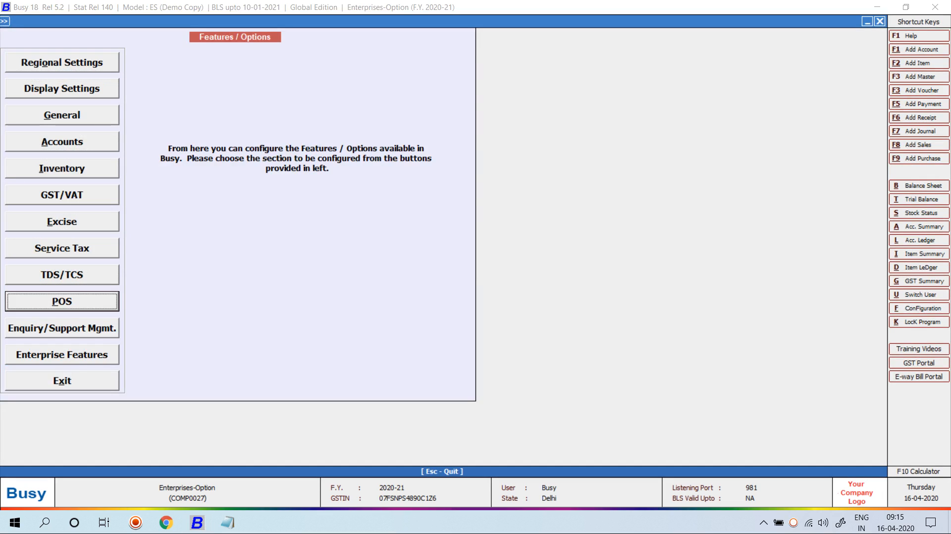
{"action": "key", "text": "Down"}
{"action": "key", "text": "Down"}
{"action": "key", "text": "Return"}
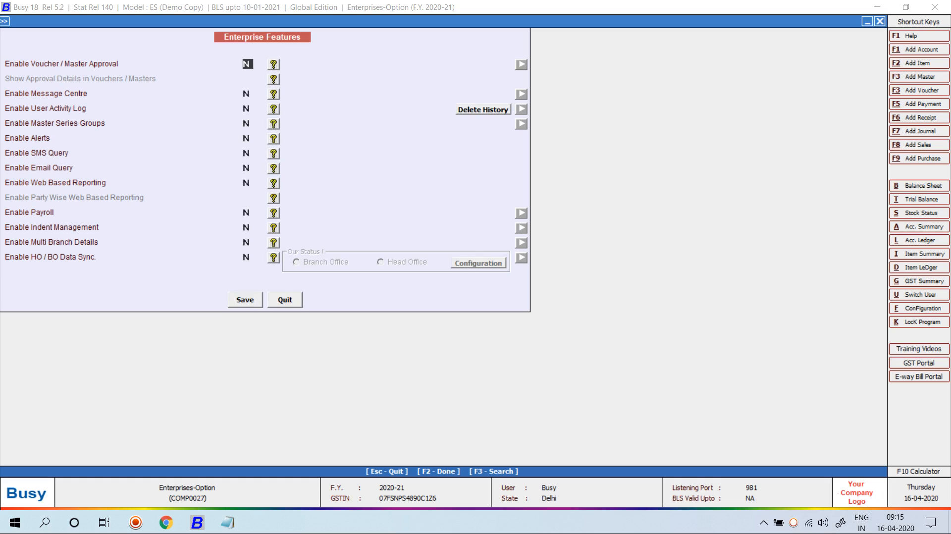
{"action": "key", "text": "Down"}
{"action": "key", "text": "Down"}
{"action": "key", "text": "Down"}
{"action": "key", "text": "Down"}
{"action": "type", "text": "Y"}
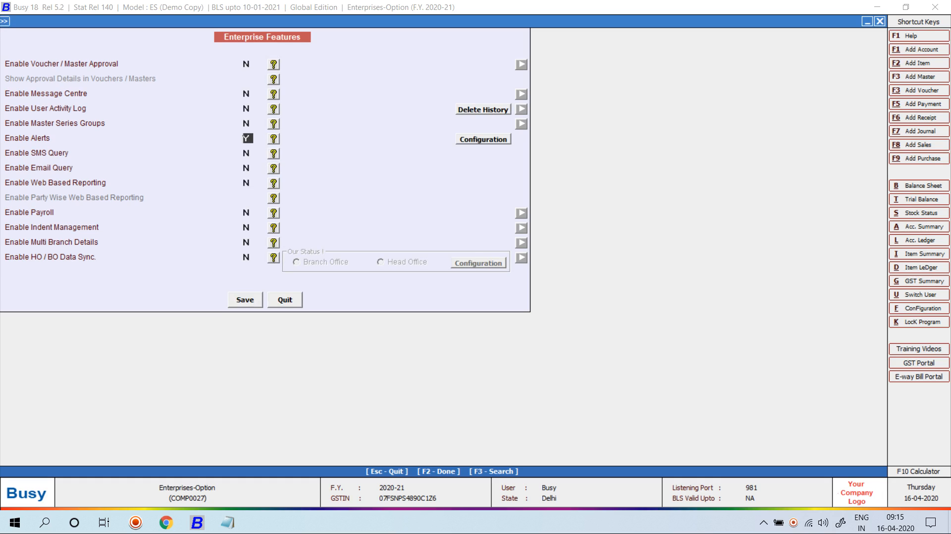
{"action": "key", "text": "Return"}
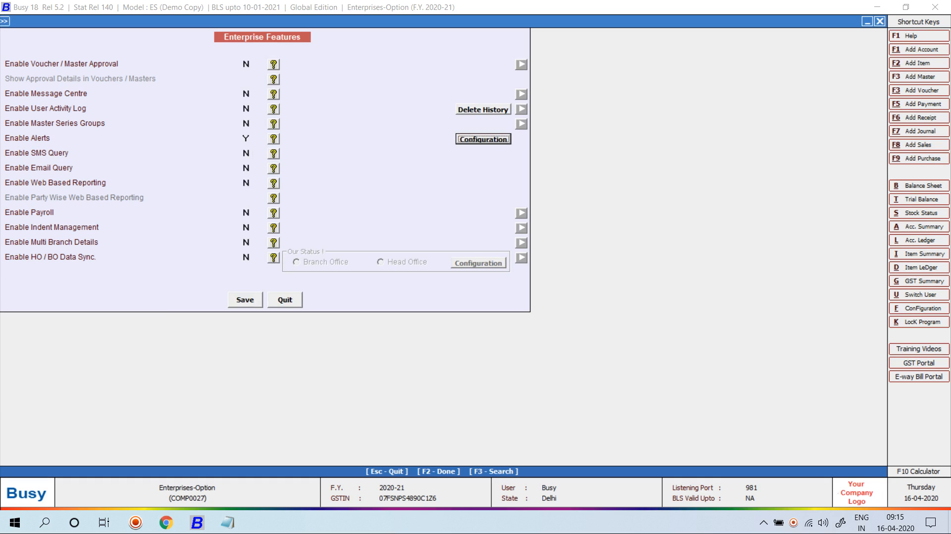
{"action": "key", "text": "Return"}
{"action": "key", "text": "Return"}
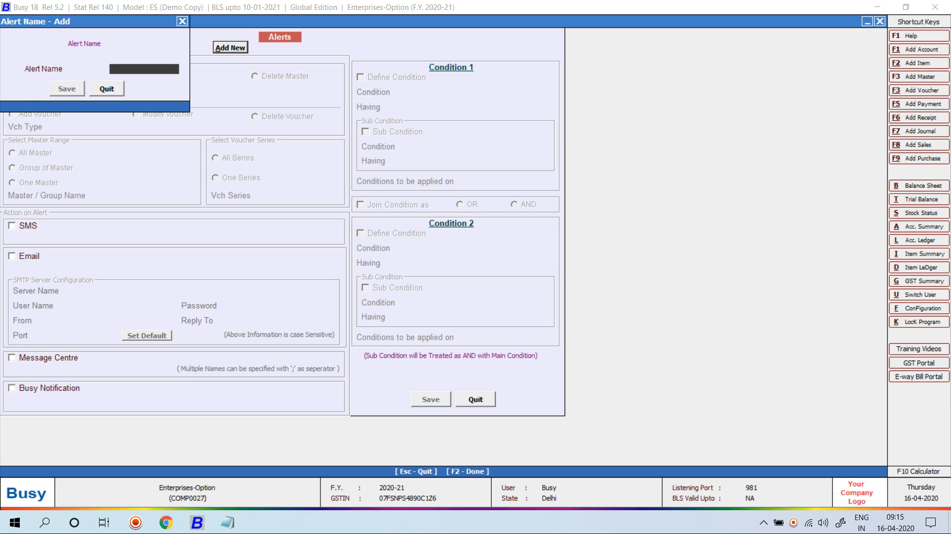
- Name the alert 'Alert' and make it fire when Sales vouchers are added
{"action": "type", "text": "alert"}
{"action": "key", "text": "Return"}
{"action": "key", "text": "Return"}
{"action": "key", "text": "Return"}
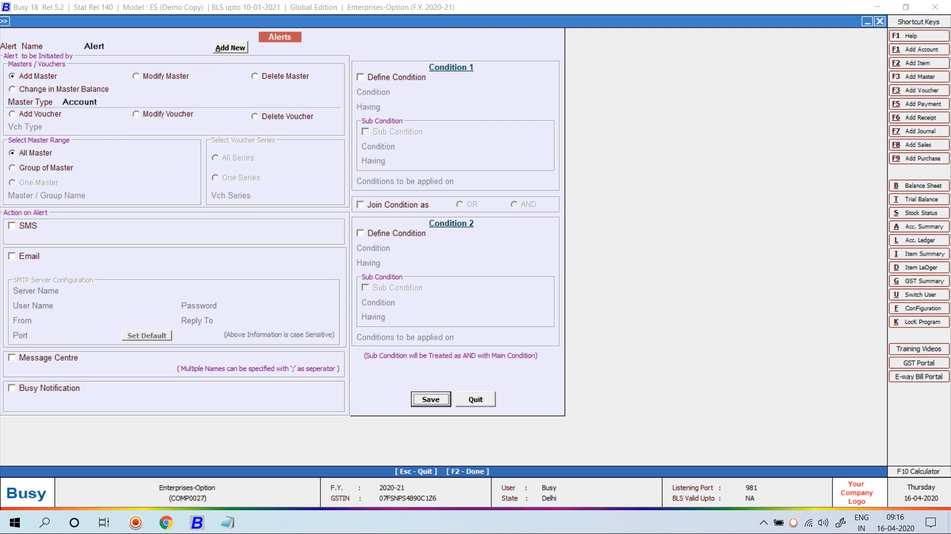
{"action": "left_click", "coordinate": [40, 114]}
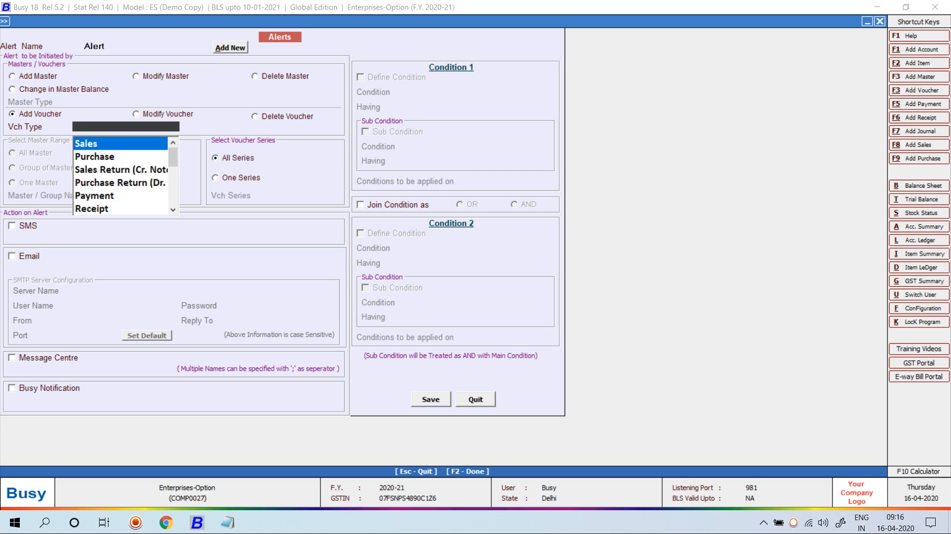
{"action": "key", "text": "Return"}
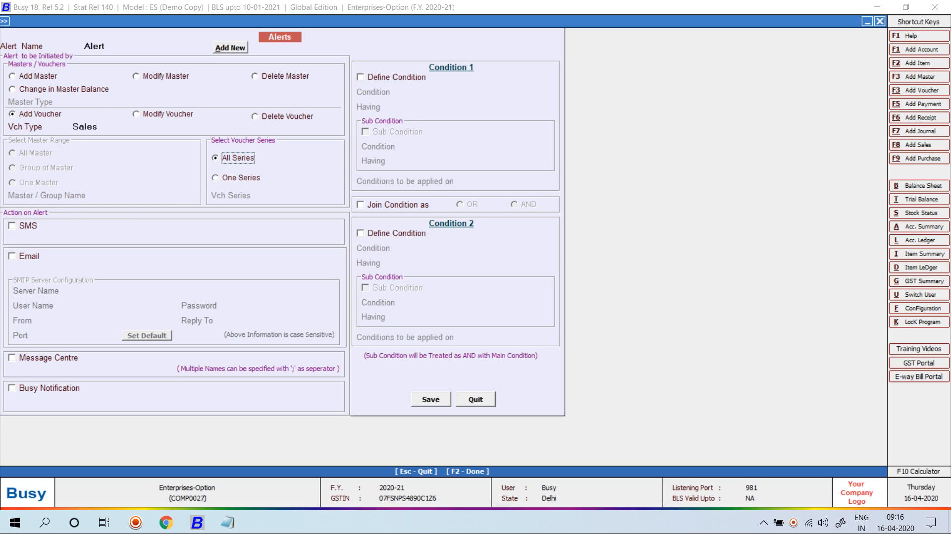
- Enable SMS to the recipient mobile number in STANDARD format via the NEW FORMAT API
{"action": "key", "text": "Return"}
{"action": "key", "text": "space"}
{"action": "key", "text": "Return"}
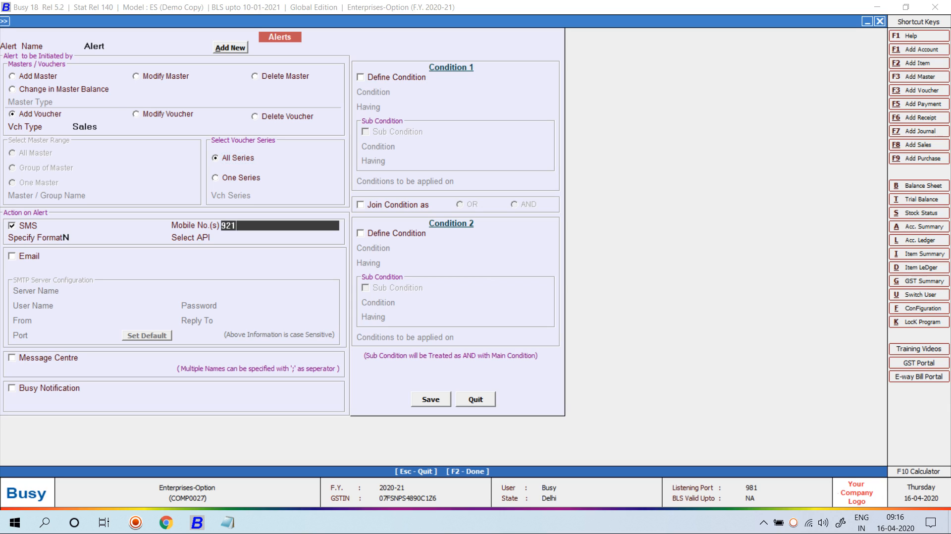
{"action": "key", "text": "Return"}
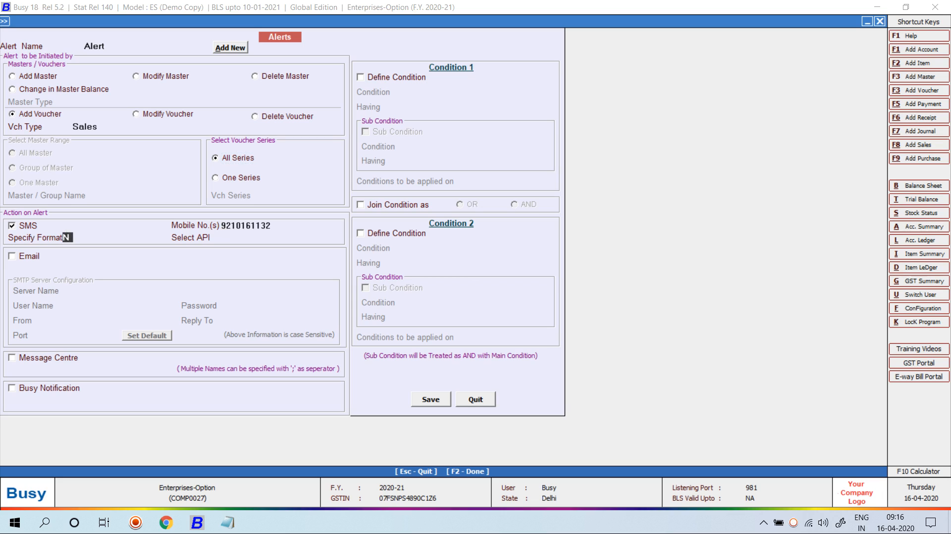
{"action": "type", "text": "Y"}
{"action": "key", "text": "Return"}
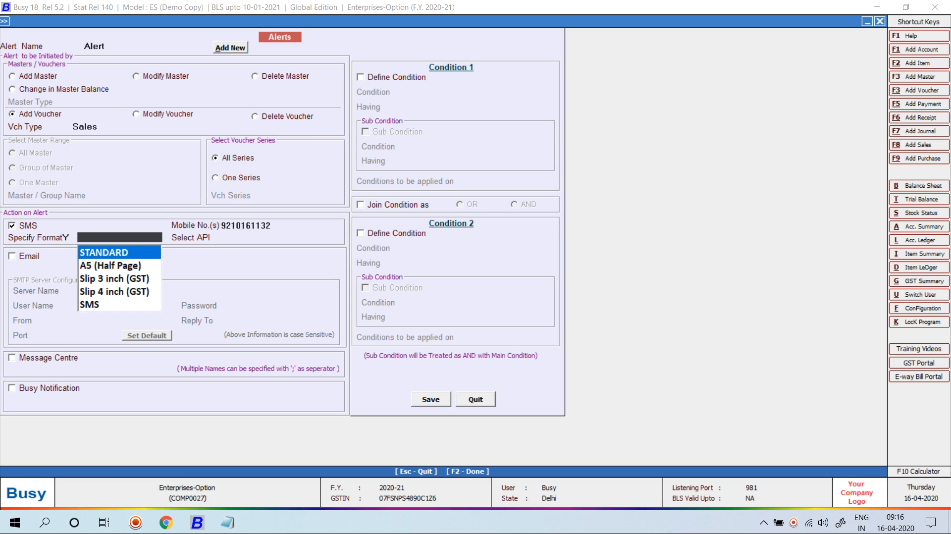
{"action": "key", "text": "Return"}
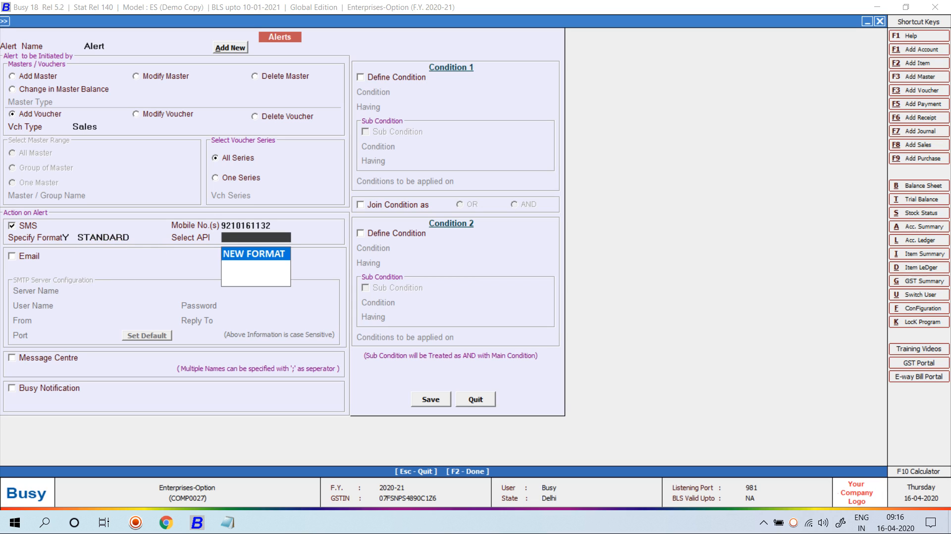
{"action": "key", "text": "Return"}
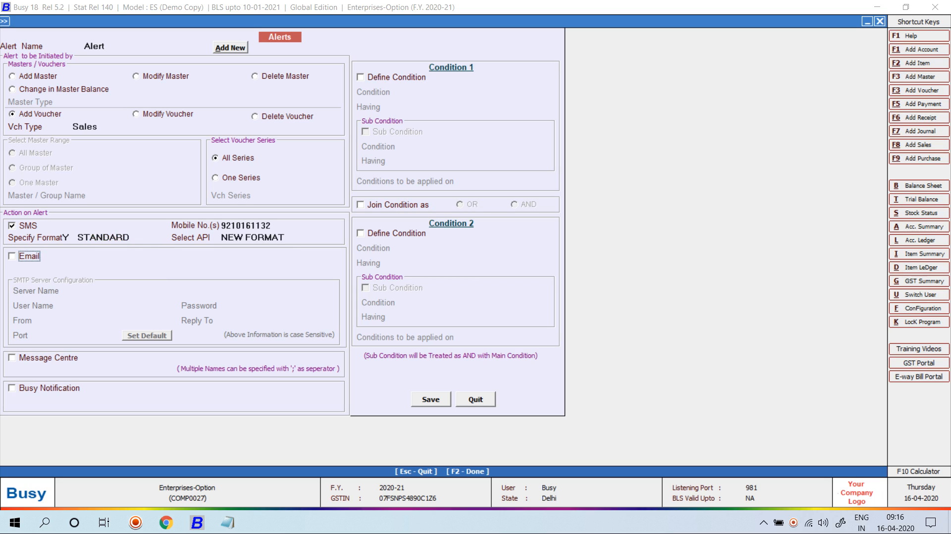
{"action": "key", "text": "Return"}
- Enable Message Centre alerts to user T1 in STANDARD format
{"action": "key", "text": "space"}
{"action": "key", "text": "Return"}
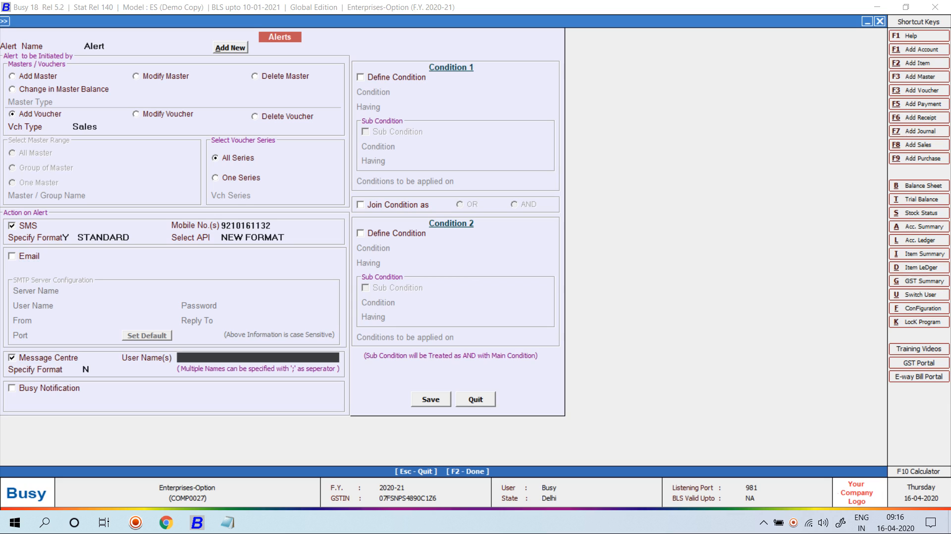
{"action": "type", "text": "t1"}
{"action": "key", "text": "Return"}
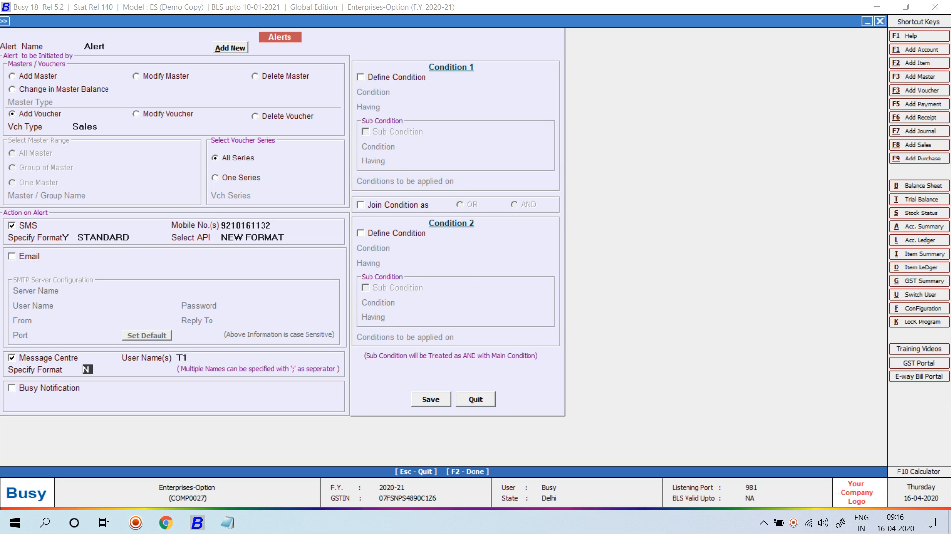
{"action": "key", "text": "y"}
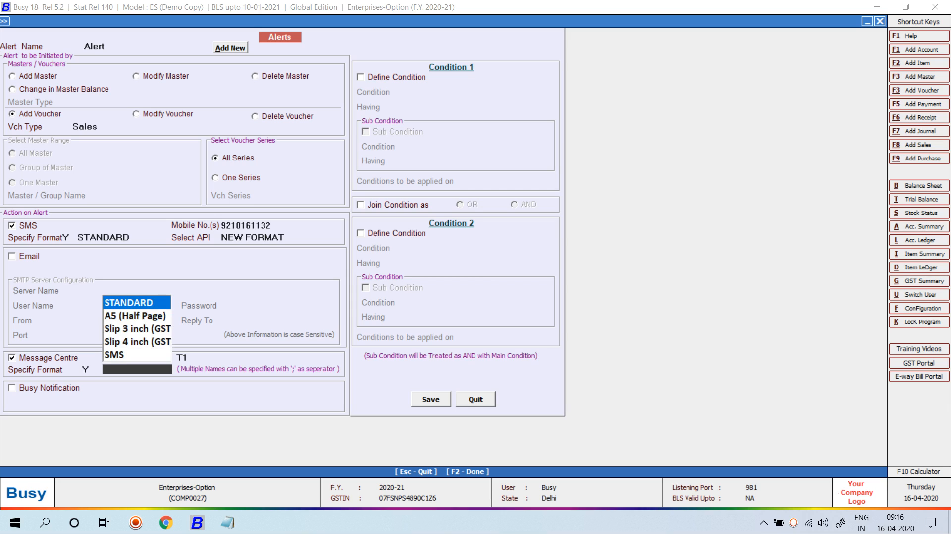
{"action": "key", "text": "Return"}
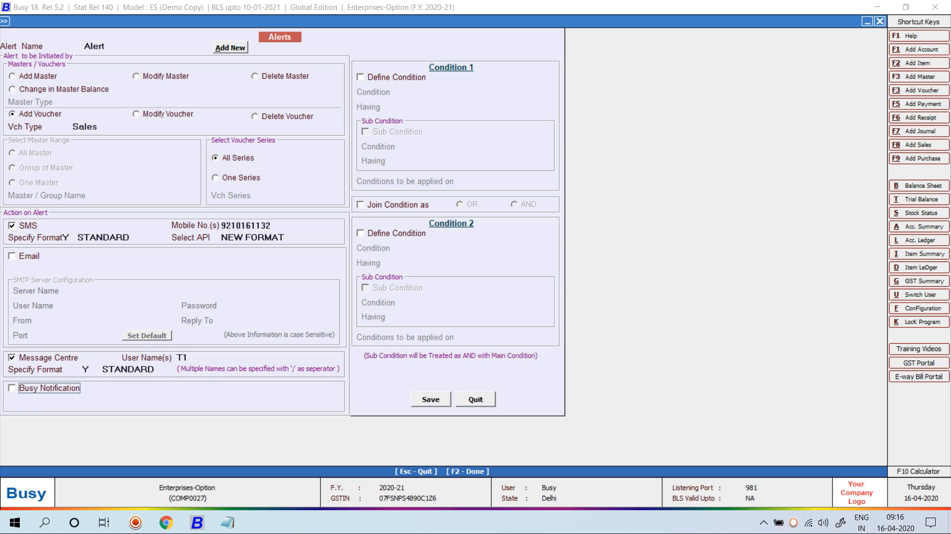
- Enable Busy Notification to the recipient mobile number in STANDARD format
{"action": "key", "text": "y"}
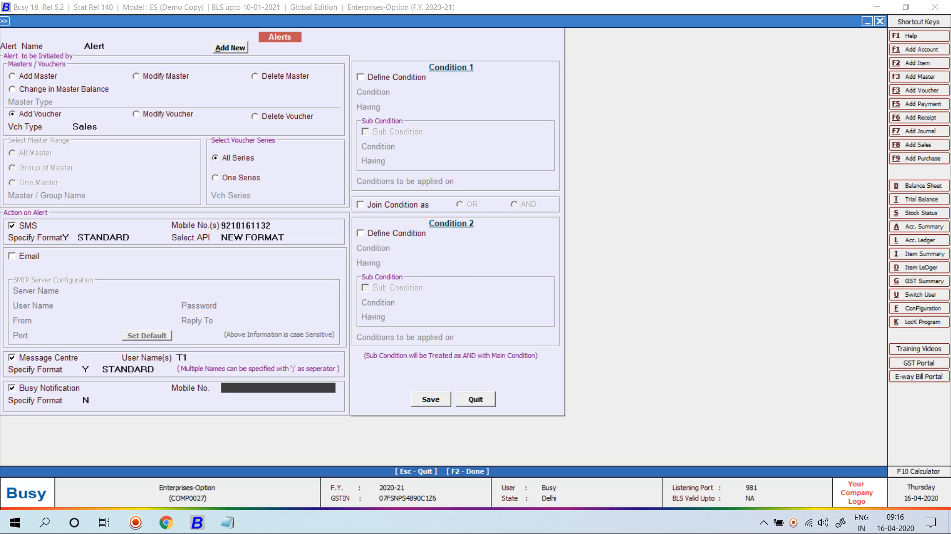
{"action": "key", "text": "Return"}
{"action": "type", "text": "Y"}
{"action": "key", "text": "Return"}
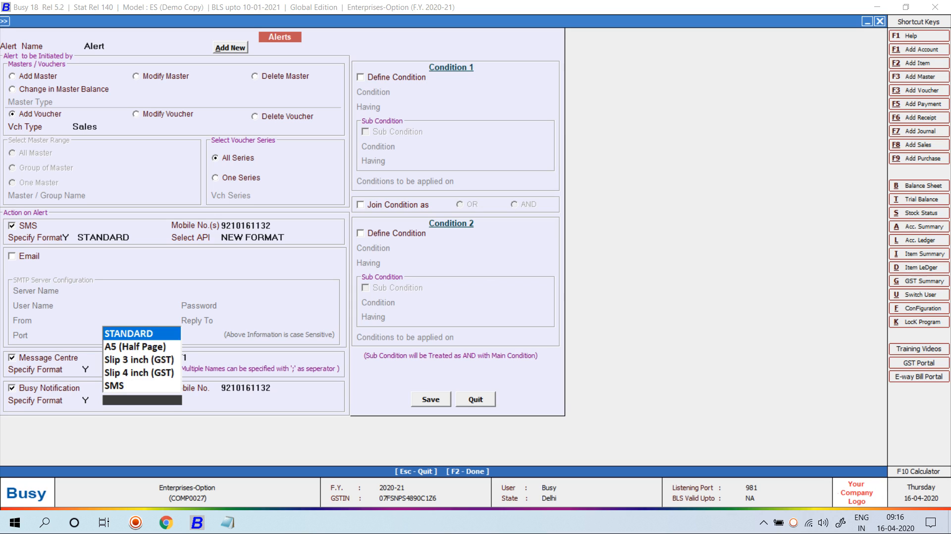
{"action": "key", "text": "Return"}
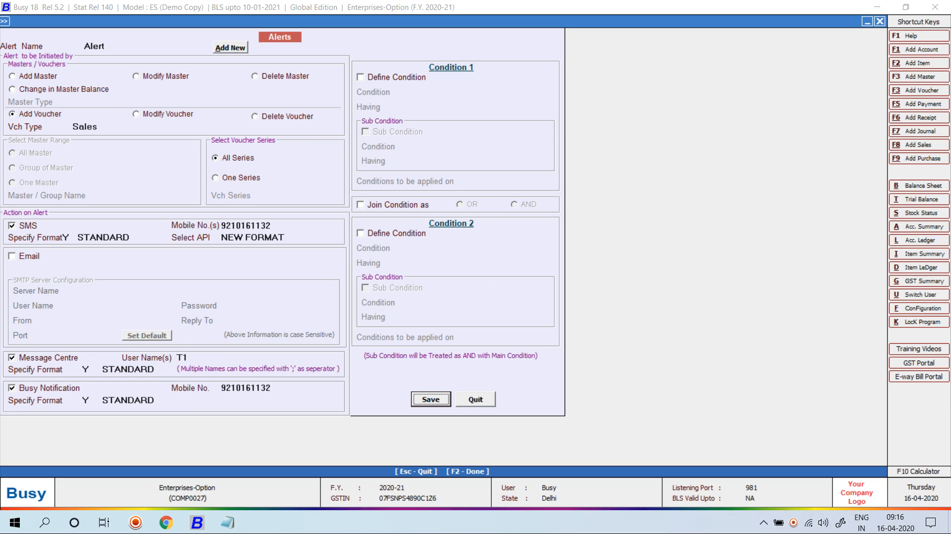
- Define the alert condition Party equals Cash
{"action": "left_click", "coordinate": [360, 77]}
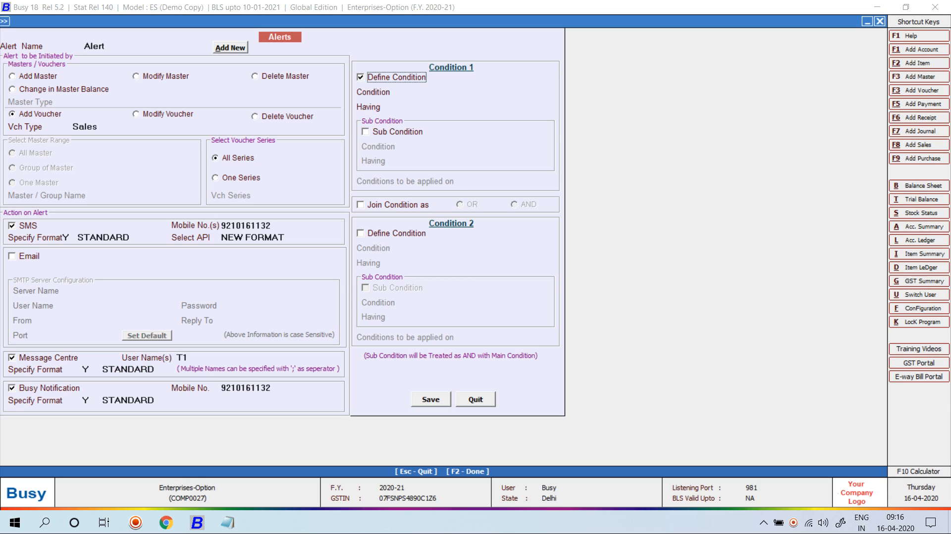
{"action": "key", "text": "Return"}
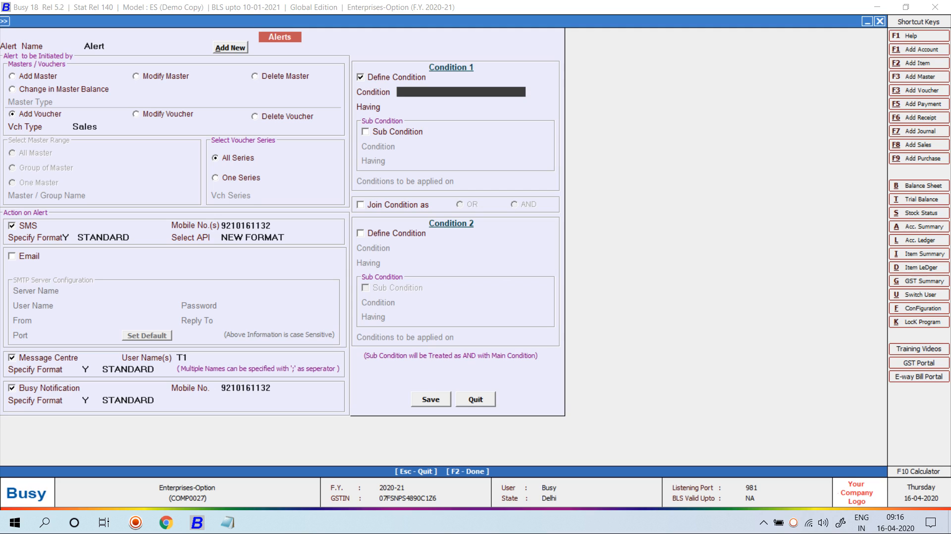
{"action": "key", "text": "Down"}
{"action": "key", "text": "Return"}
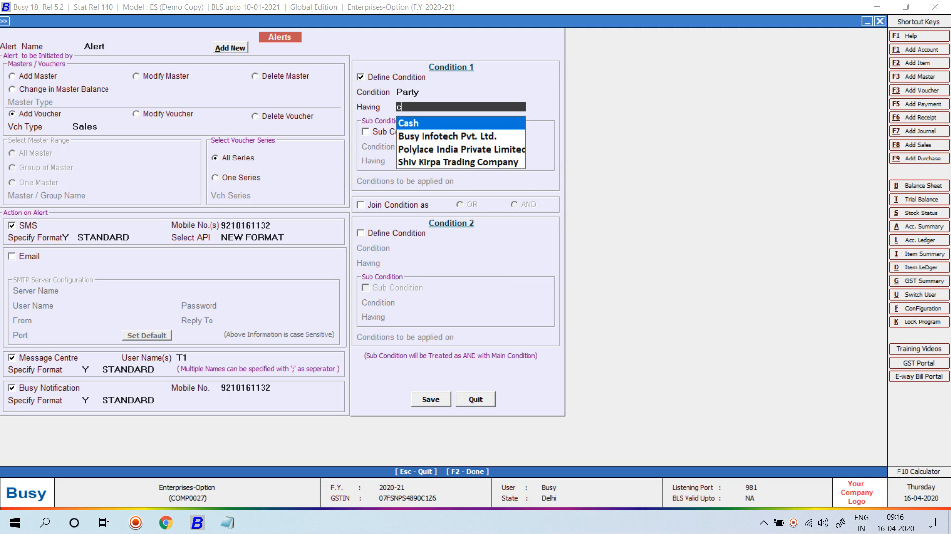
{"action": "key", "text": "Return"}
{"action": "key", "text": "space"}
- Add a sub condition of Total Value greater than or equal to 2,00,000.00
{"action": "key", "text": "Return"}
{"action": "key", "text": "space"}
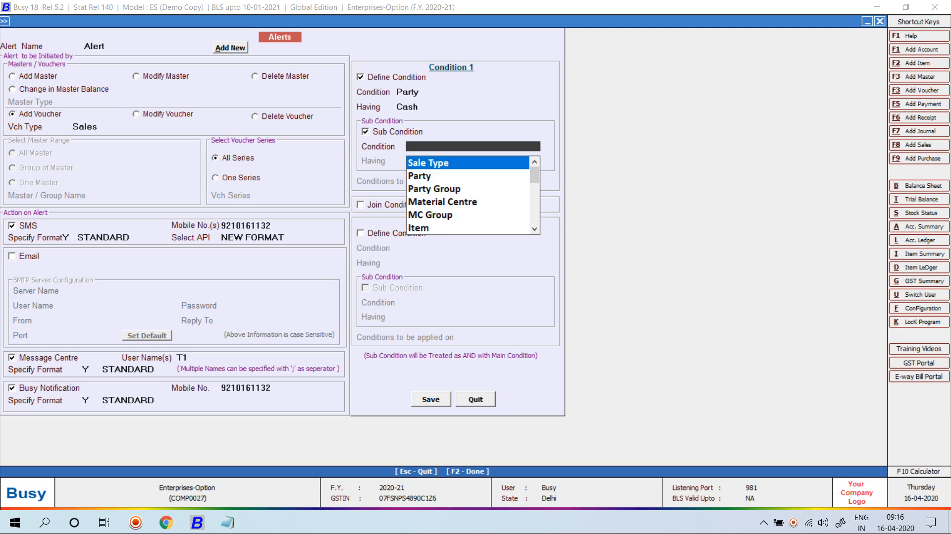
{"action": "type", "text": "to"}
{"action": "key", "text": "Return"}
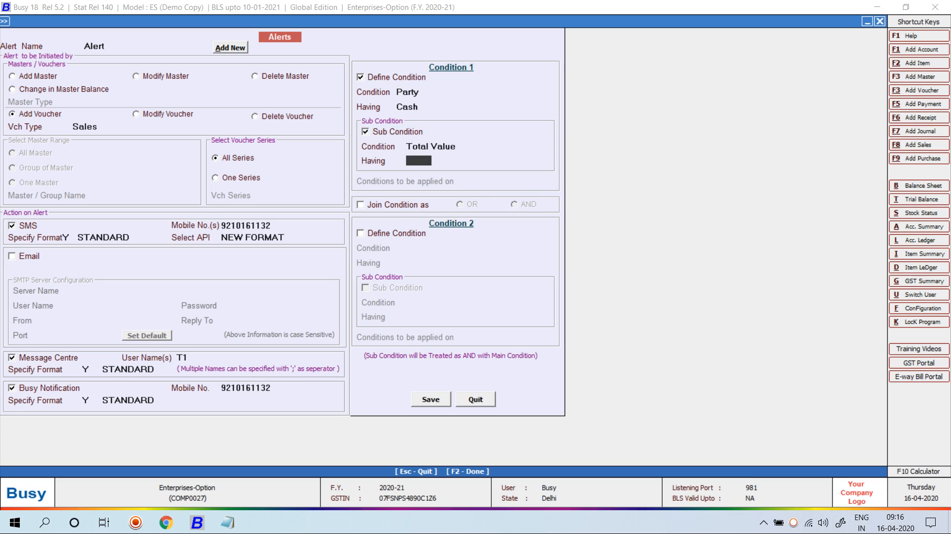
{"action": "key", "text": "space"}
{"action": "key", "text": "Down"}
{"action": "key", "text": "Down"}
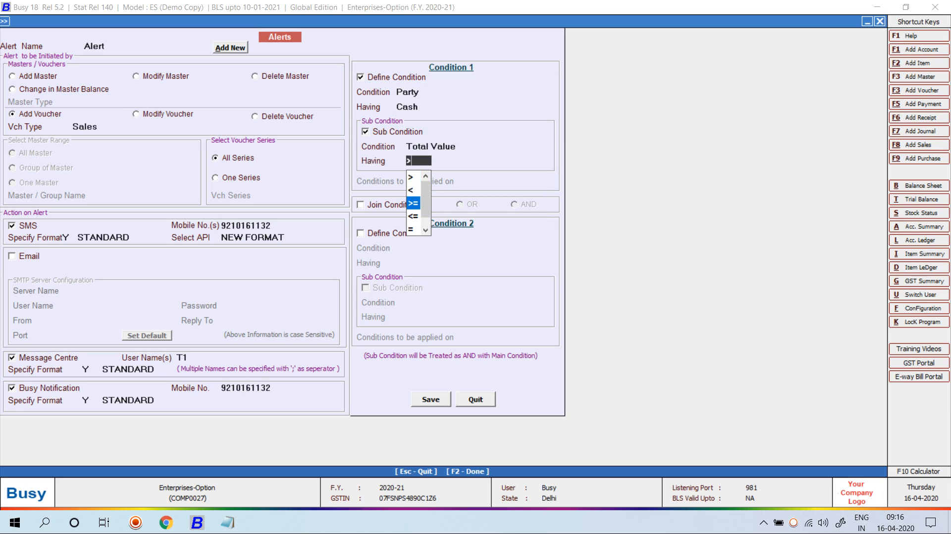
{"action": "key", "text": "Return"}
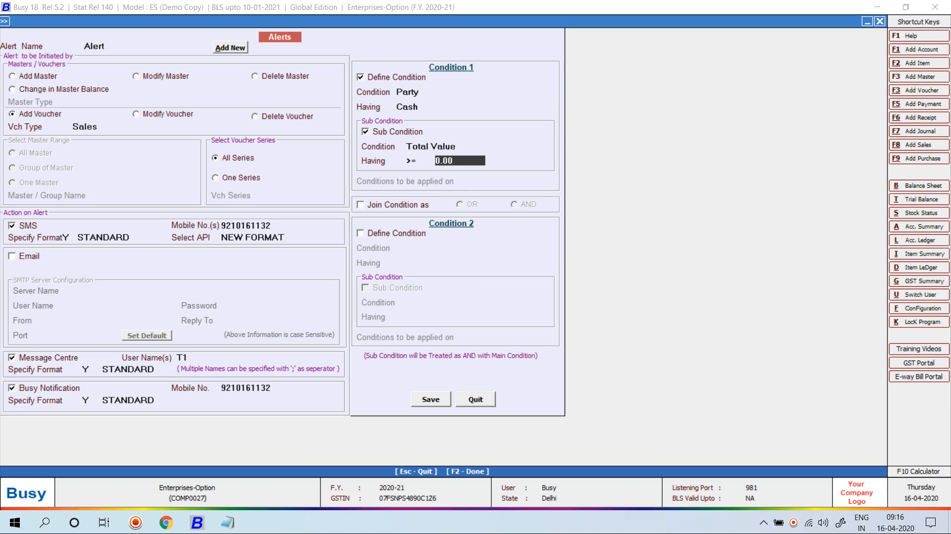
{"action": "type", "text": "2000000"}
{"action": "key", "text": "Return"}
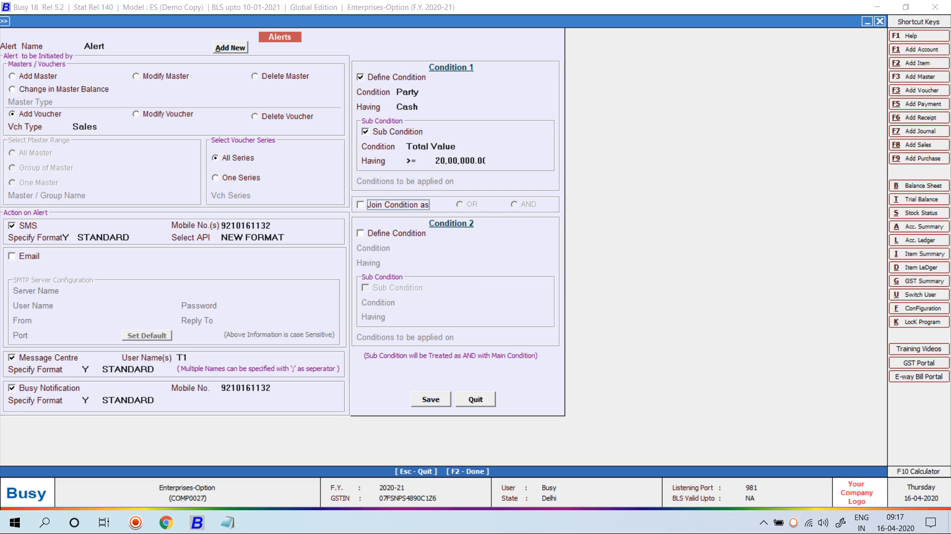
{"action": "key", "text": "shift+Tab"}
{"action": "type", "text": "200000"}
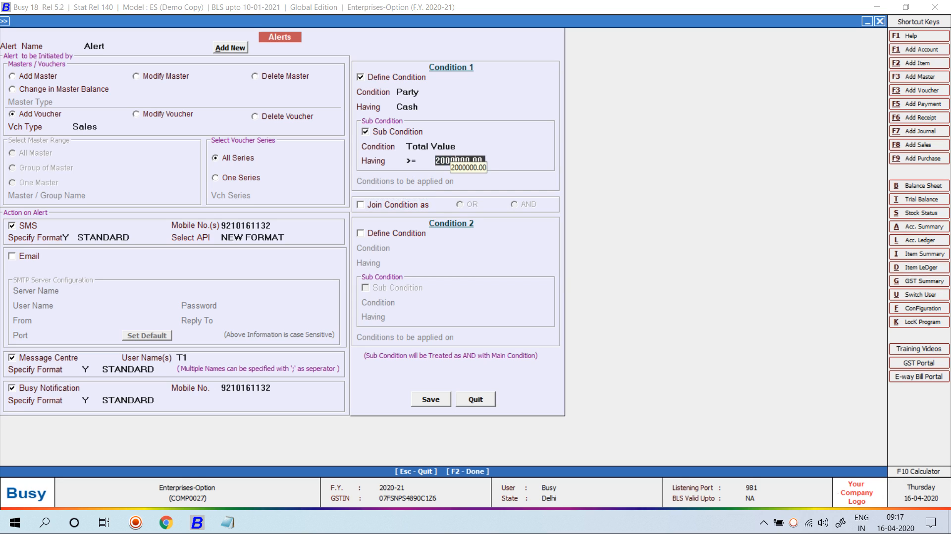
{"action": "key", "text": "Return"}
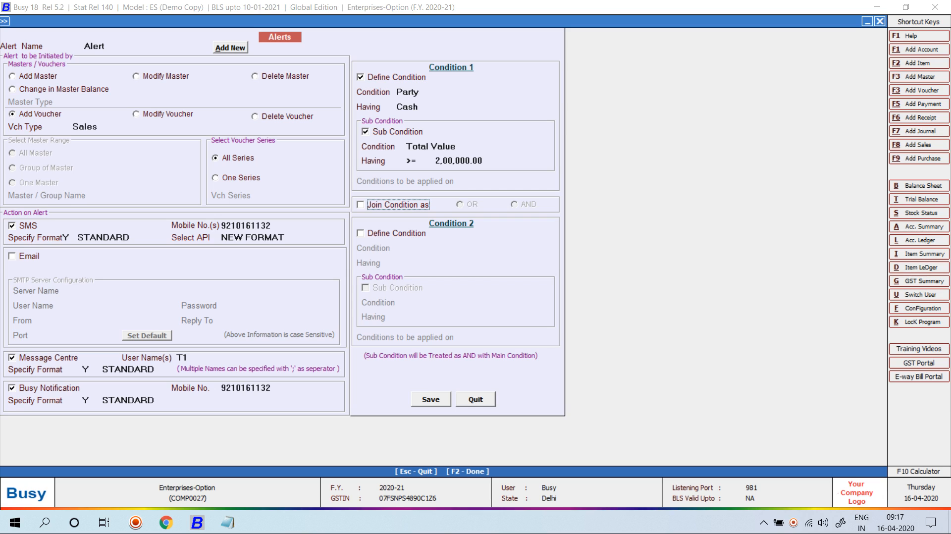
- Save the alert and exit Alerts, Enterprise Features and Features / Options
{"action": "key", "text": "F2"}
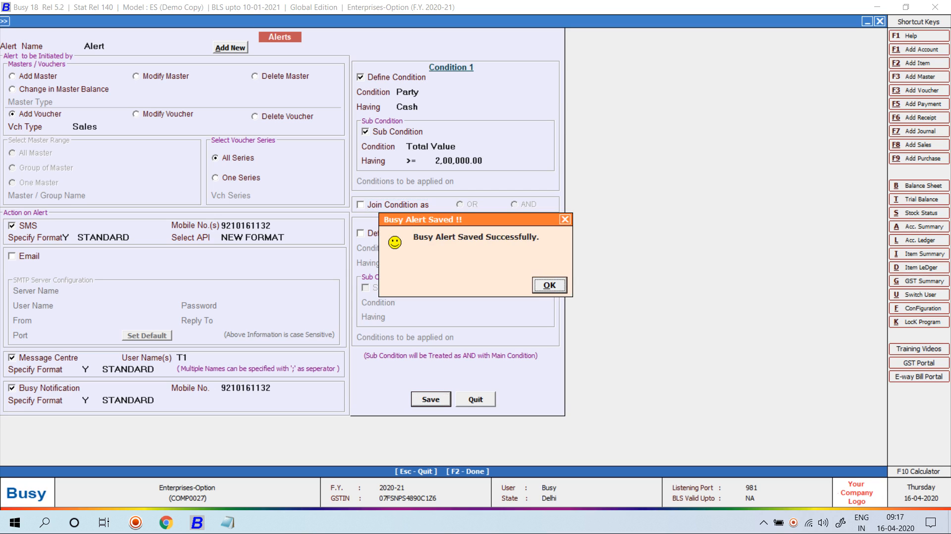
{"action": "key", "text": "Return"}
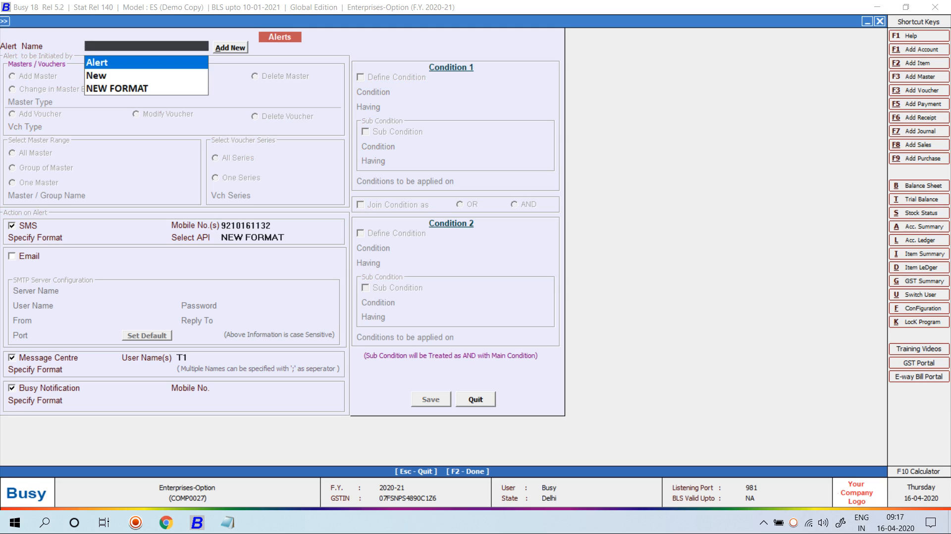
{"action": "key", "text": "Escape"}
{"action": "key", "text": "Left"}
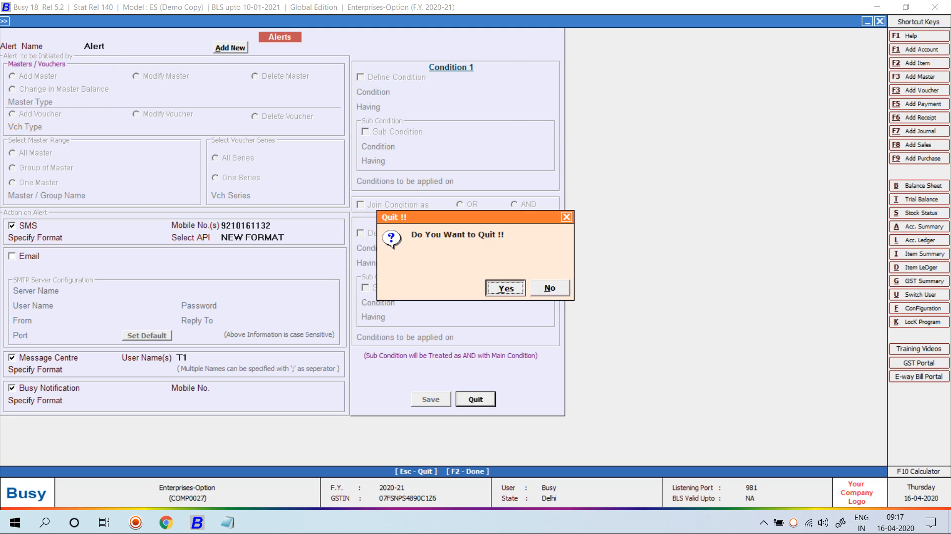
{"action": "key", "text": "Return"}
{"action": "key", "text": "F2"}
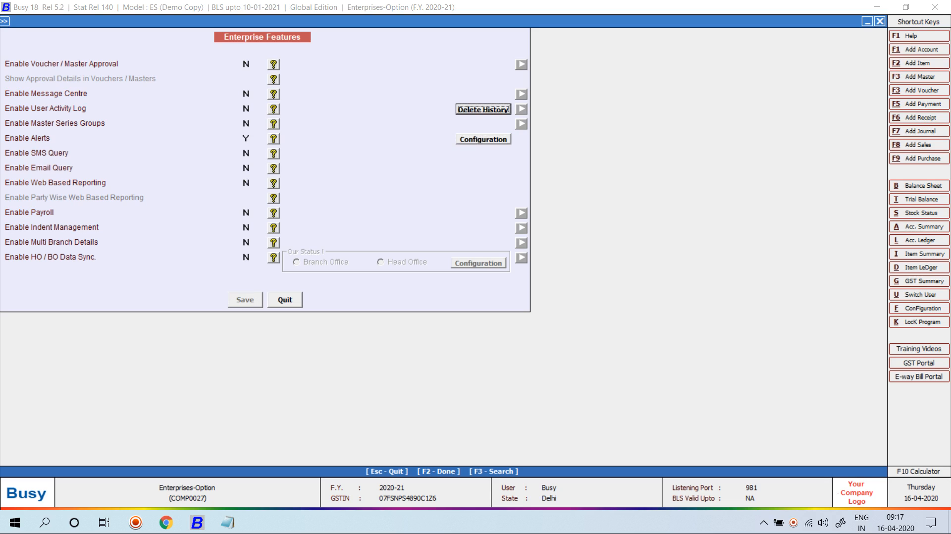
{"action": "key", "text": "Escape"}
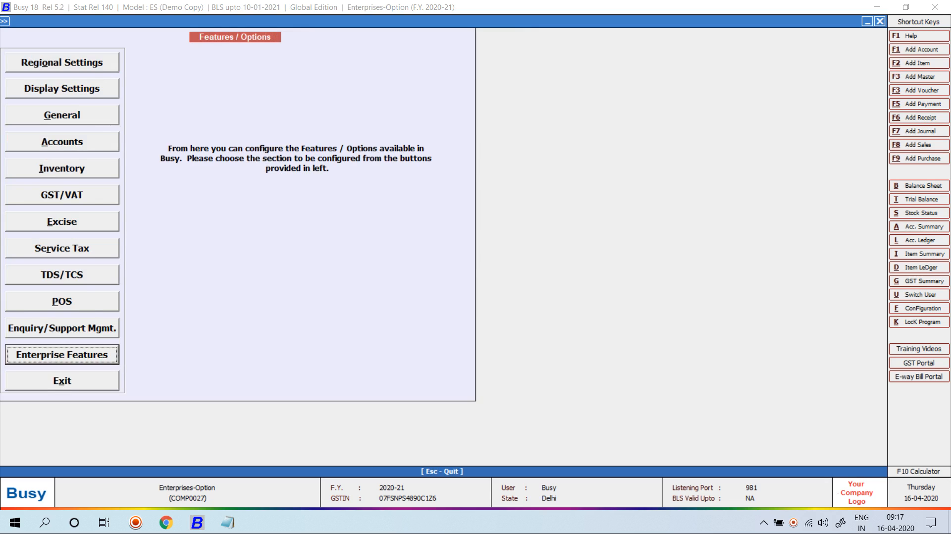
{"action": "key", "text": "Escape"}
{"action": "key", "text": "Down"}
- Start a new sales voucher for party Cash with 10 Computers
{"action": "key", "text": "Right"}
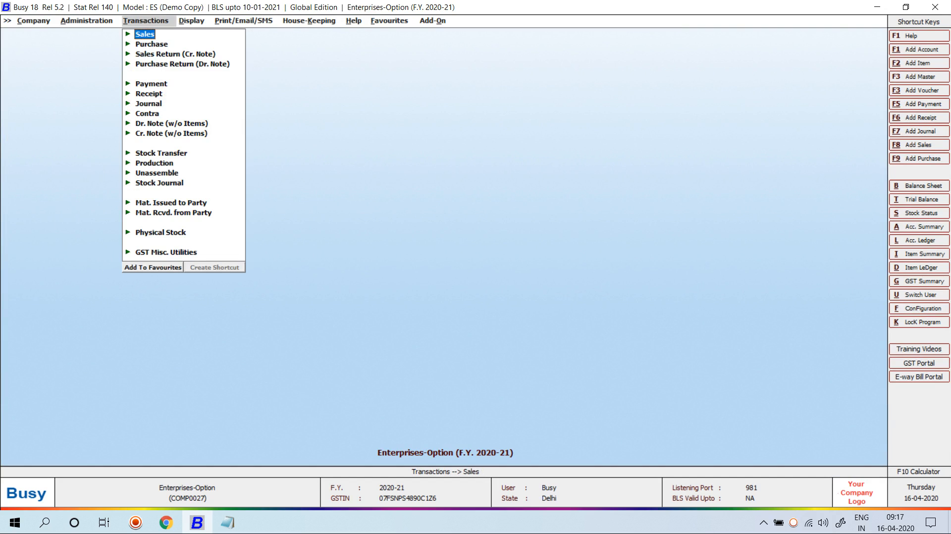
{"action": "key", "text": "Return"}
{"action": "key", "text": "Return"}
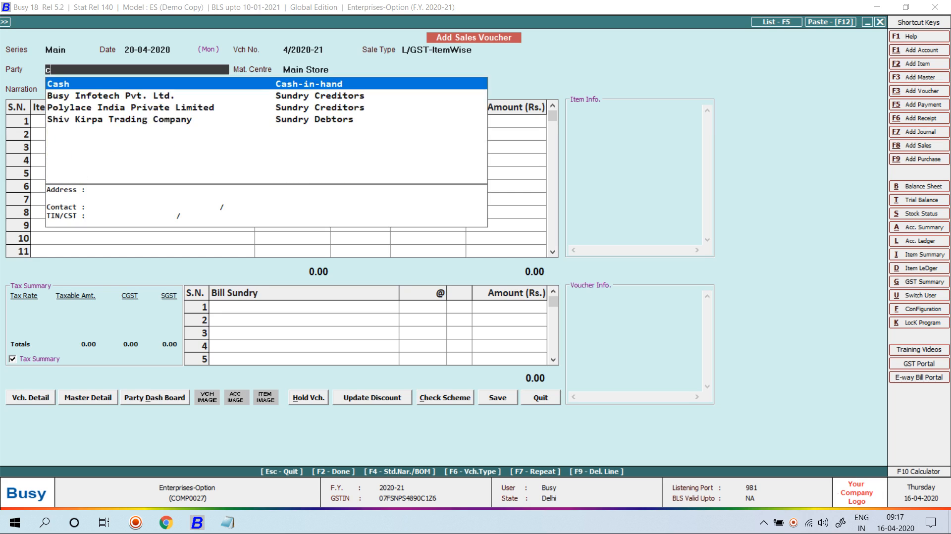
{"action": "key", "text": "Return"}
{"action": "key", "text": "Return"}
{"action": "key", "text": "Return"}
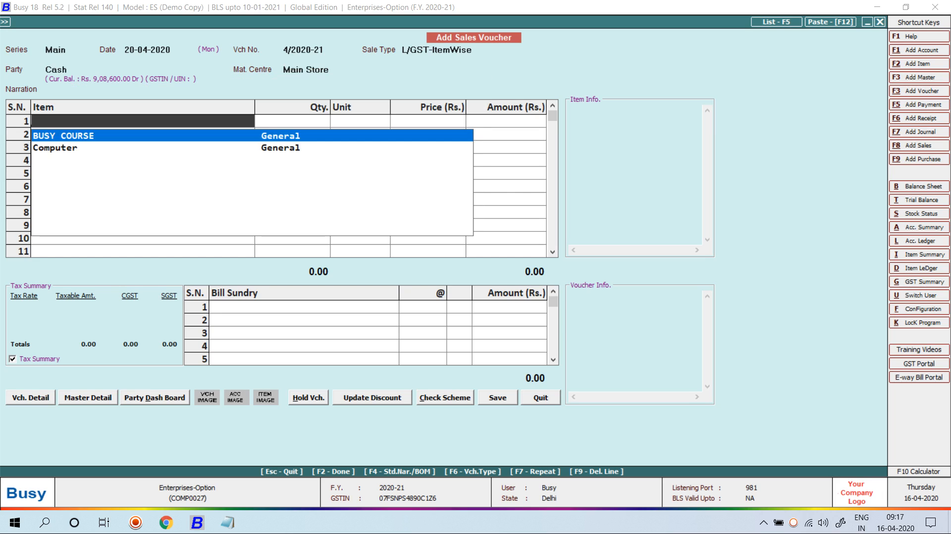
{"action": "key", "text": "Down"}
{"action": "key", "text": "Return"}
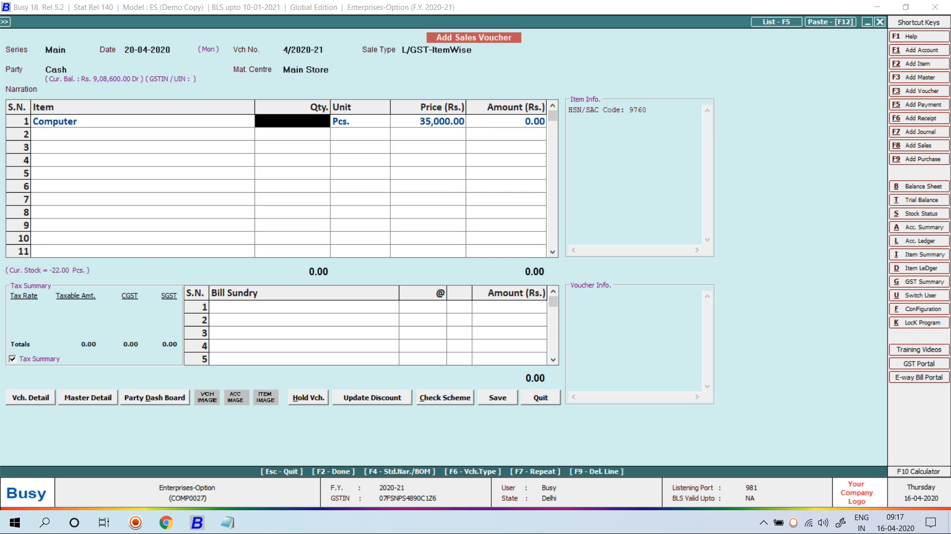
{"action": "type", "text": "10"}
{"action": "key", "text": "Return"}
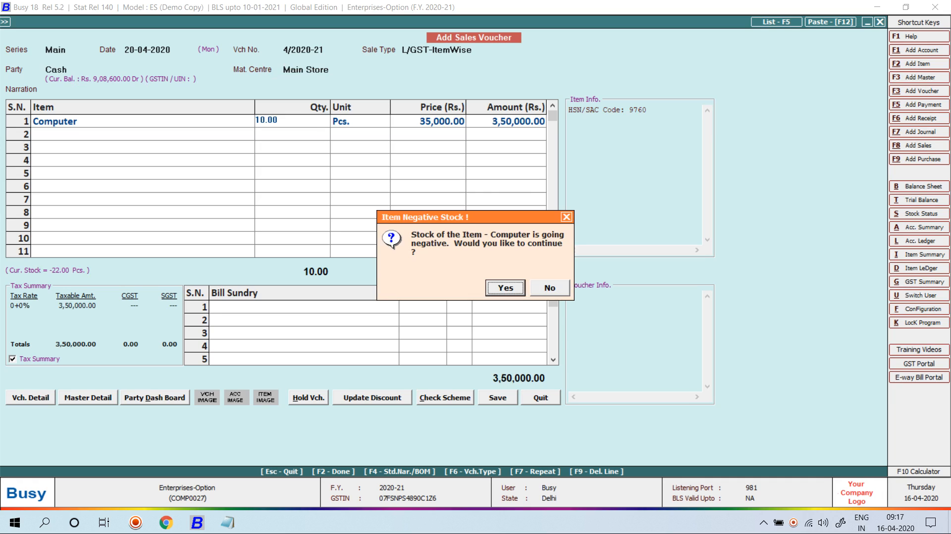
{"action": "key", "text": "Return"}
{"action": "key", "text": "Return"}
{"action": "key", "text": "Return"}
{"action": "key", "text": "Return"}
{"action": "key", "text": "Return"}
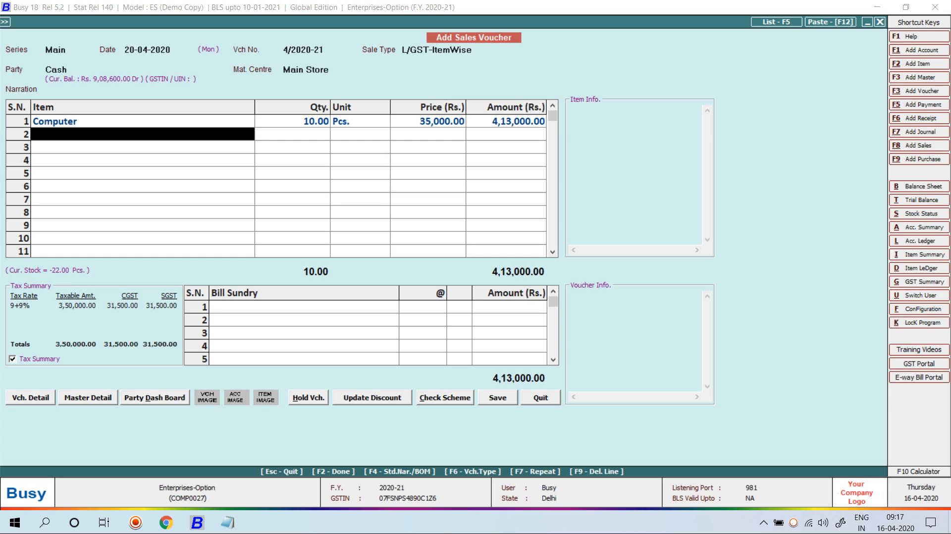
- Save the voucher past the PAN and cash-limit warnings, skipping invoice printing
{"action": "key", "text": "Return"}
{"action": "key", "text": "Return"}
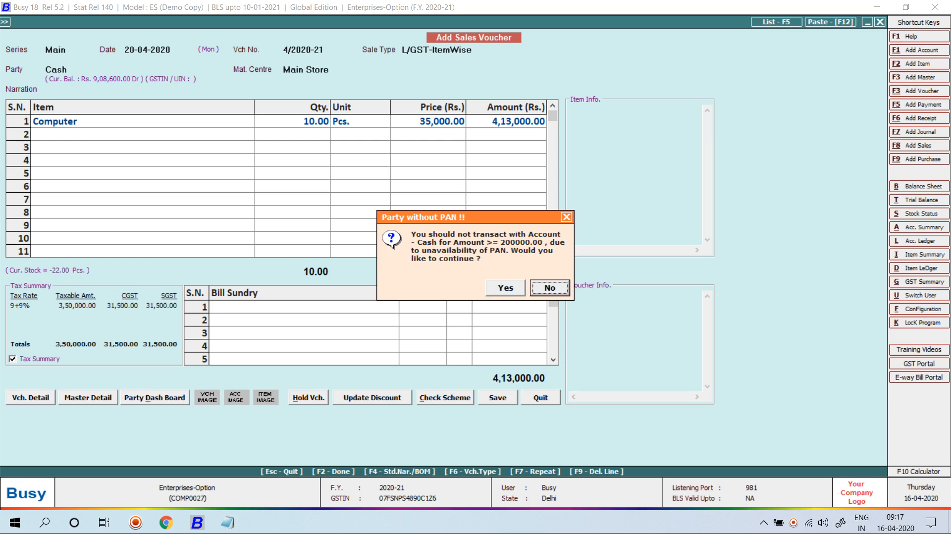
{"action": "key", "text": "Left"}
{"action": "key", "text": "Return"}
{"action": "key", "text": "Left"}
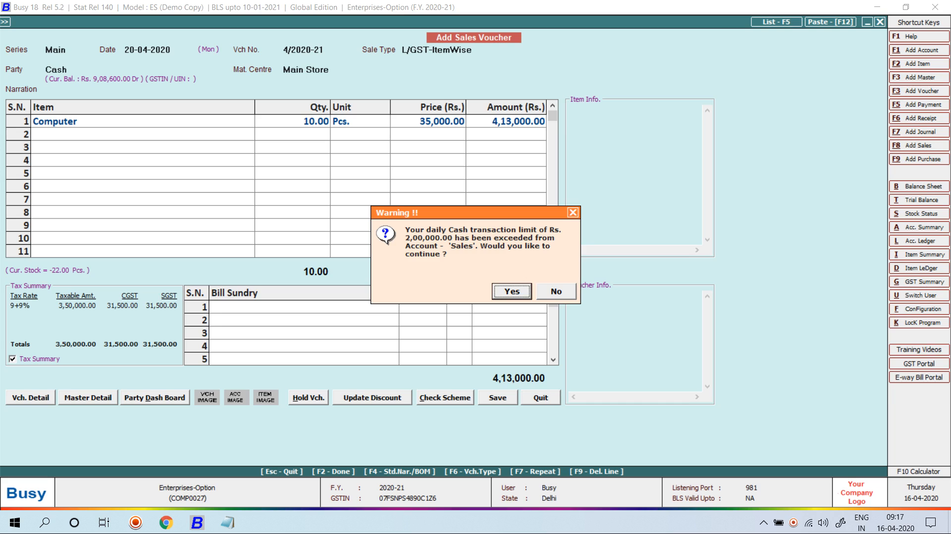
{"action": "key", "text": "Return"}
{"action": "key", "text": "Return"}
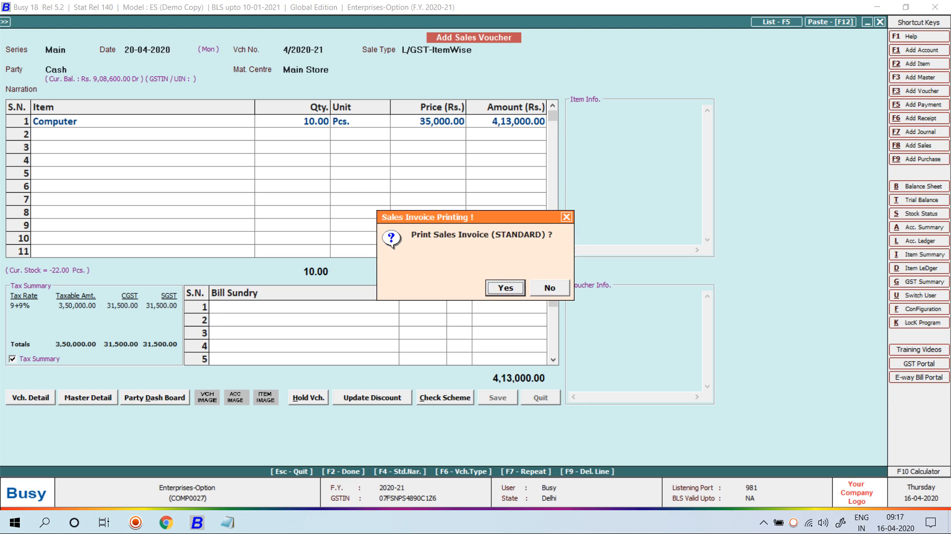
{"action": "key", "text": "Right"}
{"action": "key", "text": "Return"}
{"action": "key", "text": "Escape"}
{"action": "key", "text": "Escape"}
{"action": "key", "text": "Escape"}
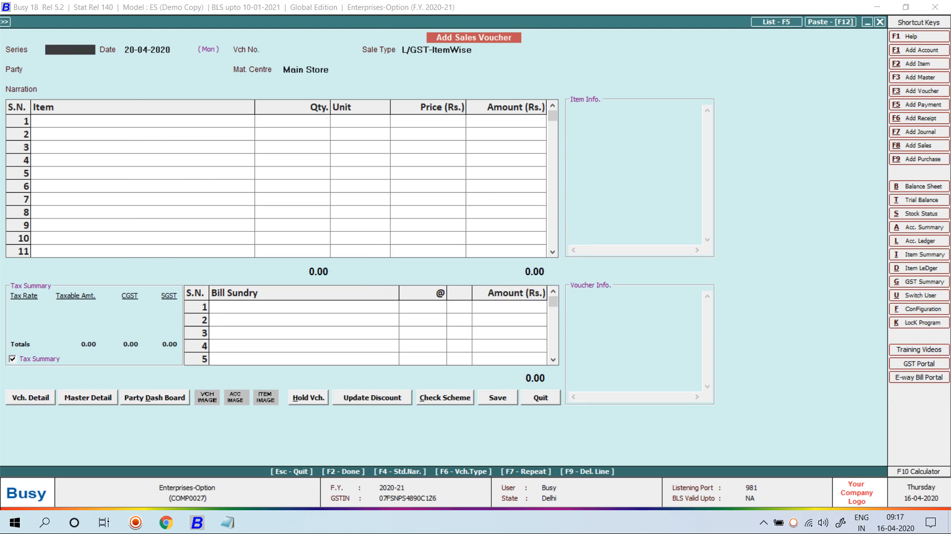
- Open Pending Alerts E-Mail/SMS and review the mobile number and 2,00,000.00 limit in the message
{"action": "key", "text": "Left"}
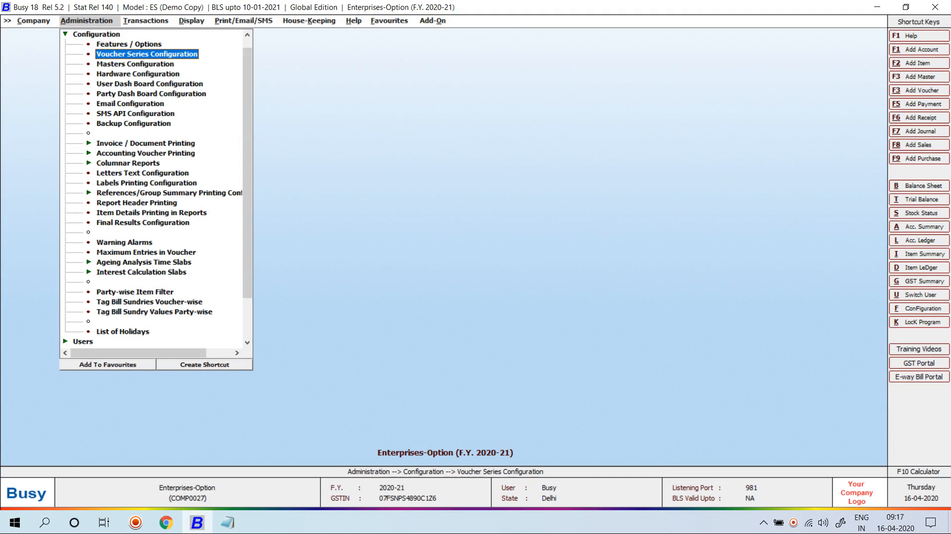
{"action": "key", "text": "Left"}
{"action": "key", "text": "Down"}
{"action": "key", "text": "Down"}
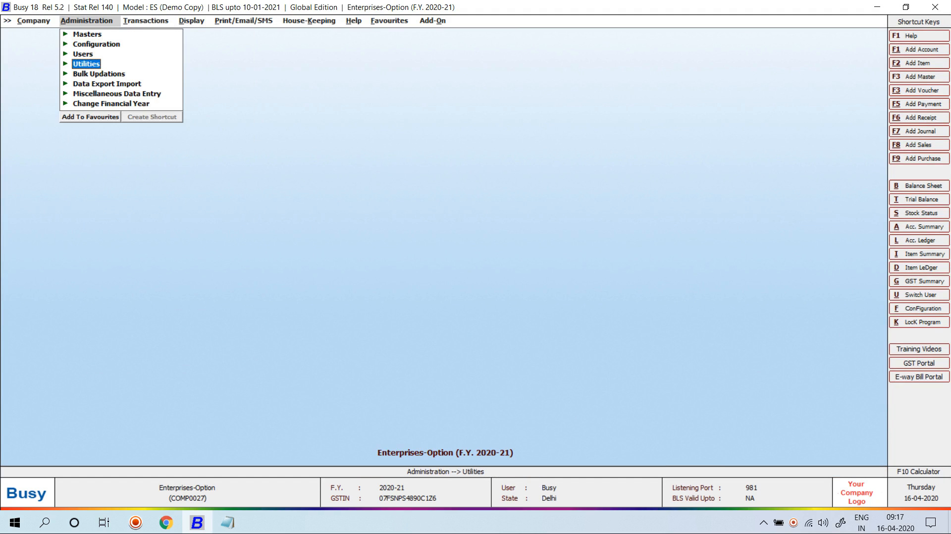
{"action": "key", "text": "Return"}
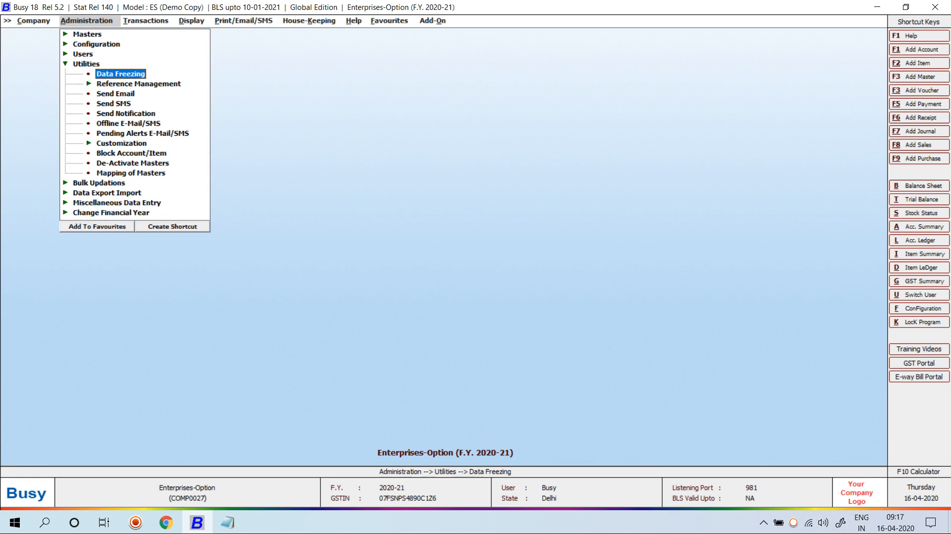
{"action": "key", "text": "Down"}
{"action": "key", "text": "Down"}
{"action": "key", "text": "Down"}
{"action": "key", "text": "Down"}
{"action": "key", "text": "Down"}
{"action": "key", "text": "Down"}
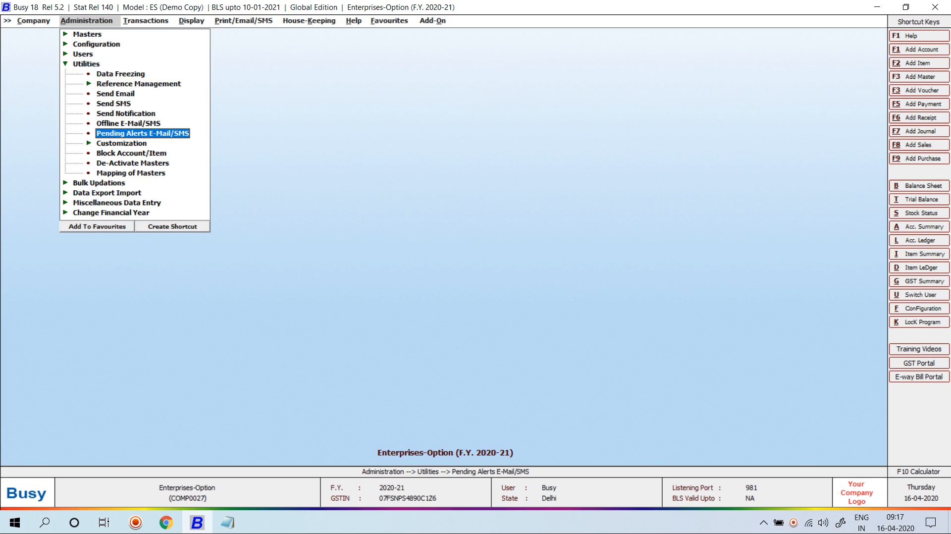
{"action": "key", "text": "Return"}
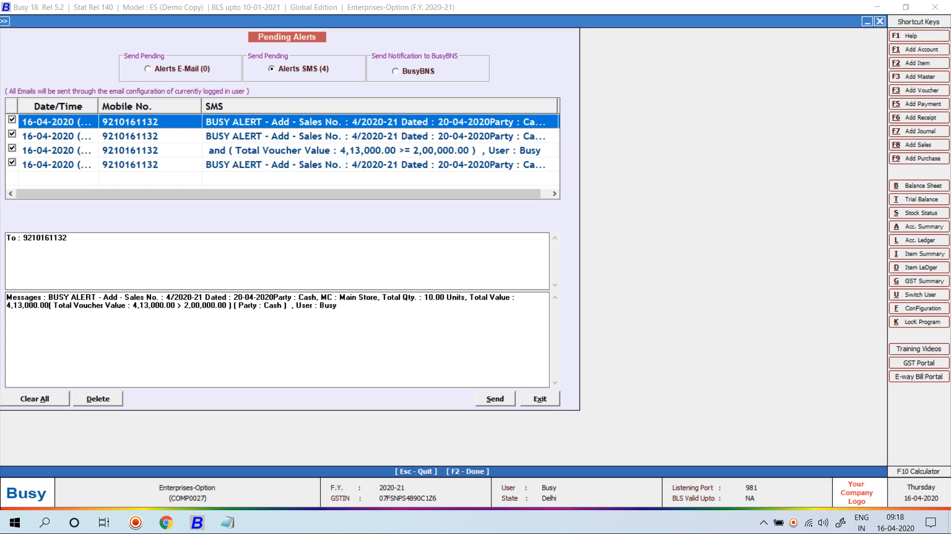
{"action": "left_click_drag", "start_coordinate": [23, 238], "coordinate": [67, 237]}
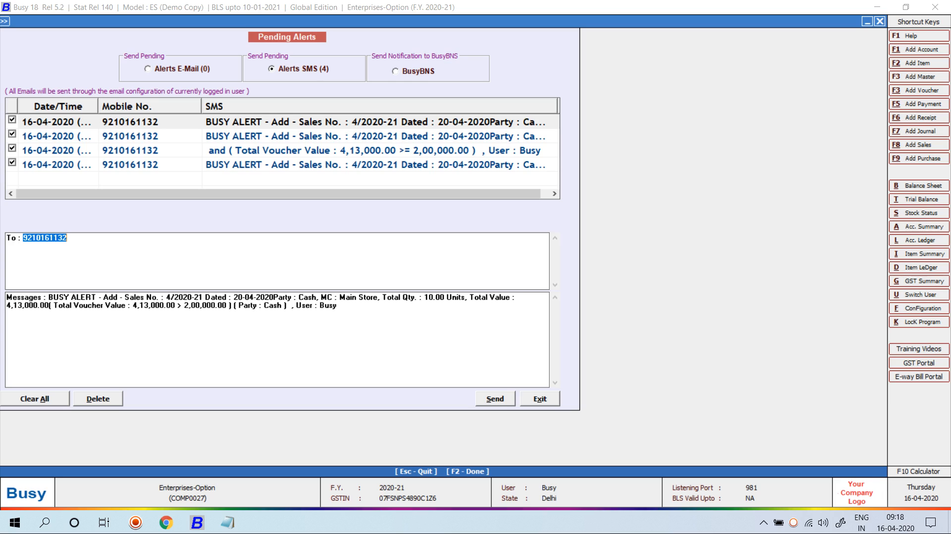
{"action": "left_click_drag", "start_coordinate": [183, 305], "coordinate": [231, 305]}
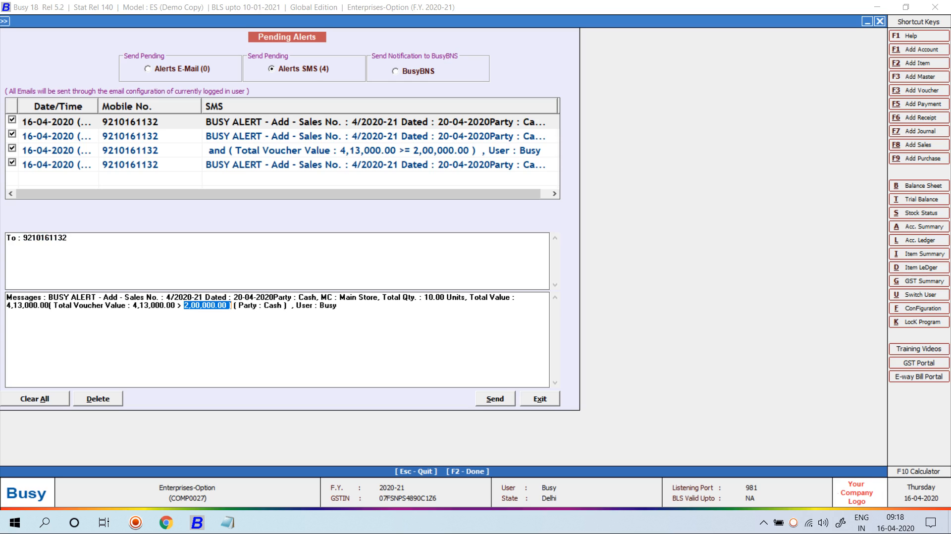
- Send the four pending SMS alerts, view the SMS server report, then close it
{"action": "left_click", "coordinate": [495, 399]}
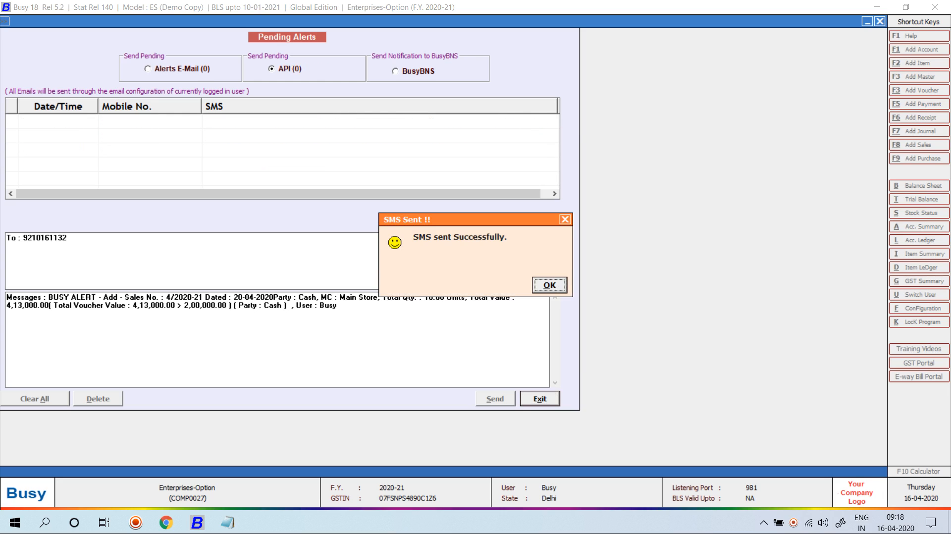
{"action": "key", "text": "Return"}
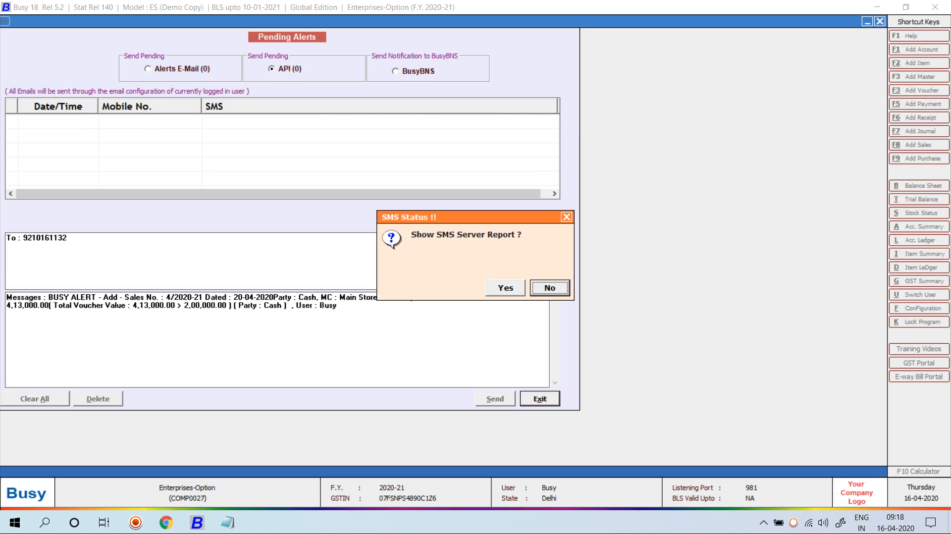
{"action": "key", "text": "Left"}
{"action": "key", "text": "Return"}
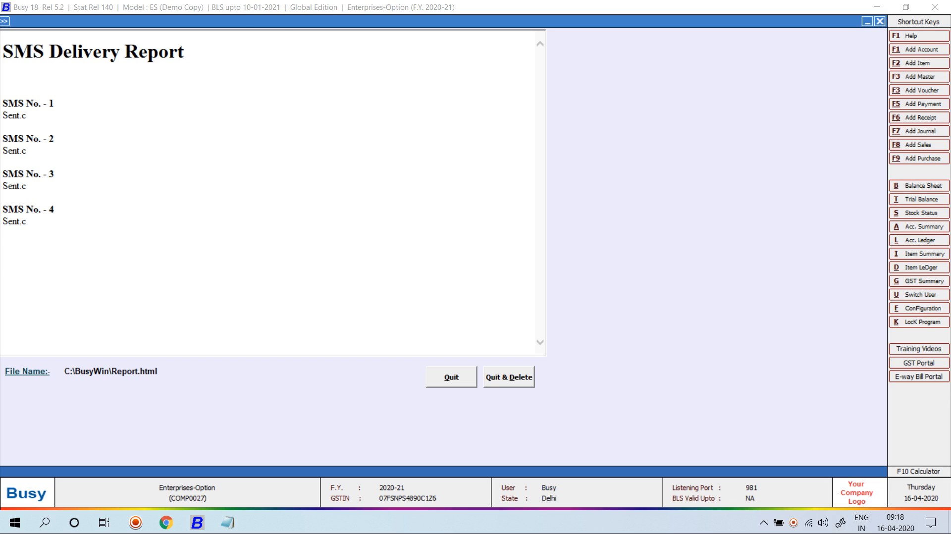
{"action": "key", "text": "Escape"}
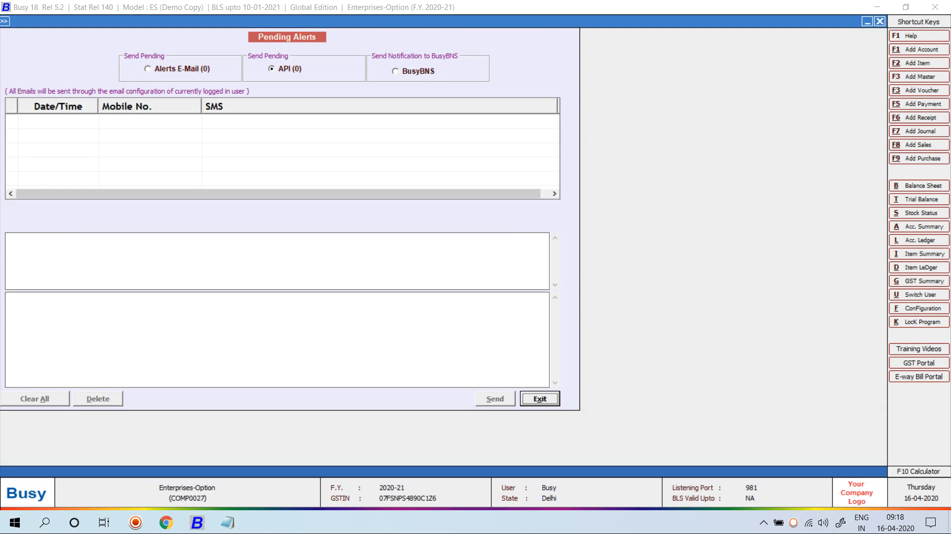
{"action": "key", "text": "Escape"}
{"action": "key", "text": "Escape"}
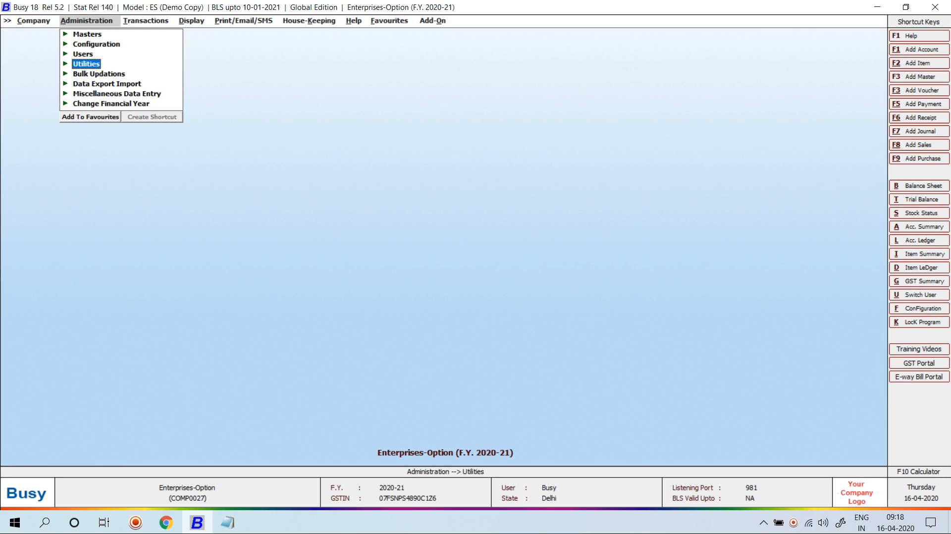
- Close the current company and reopen Enterprises-Option
{"action": "key", "text": "Left"}
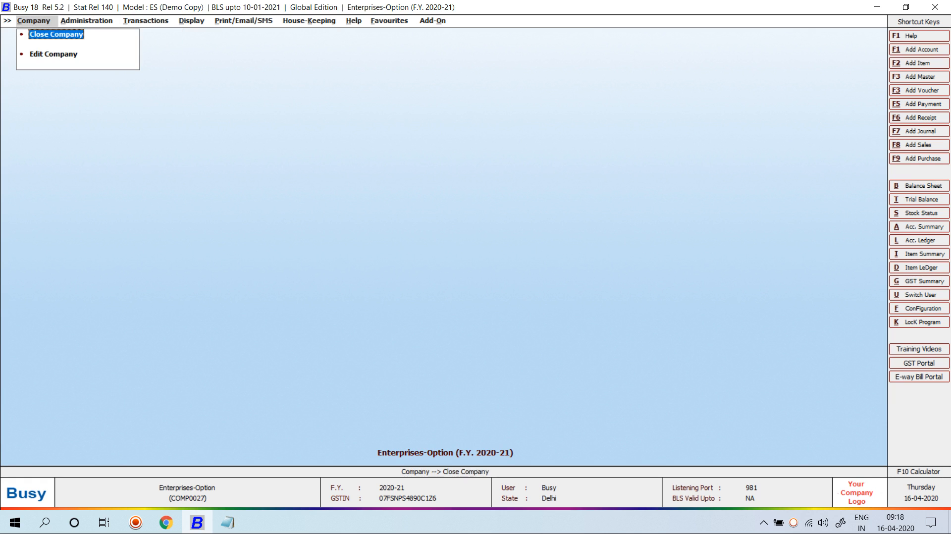
{"action": "key", "text": "Return"}
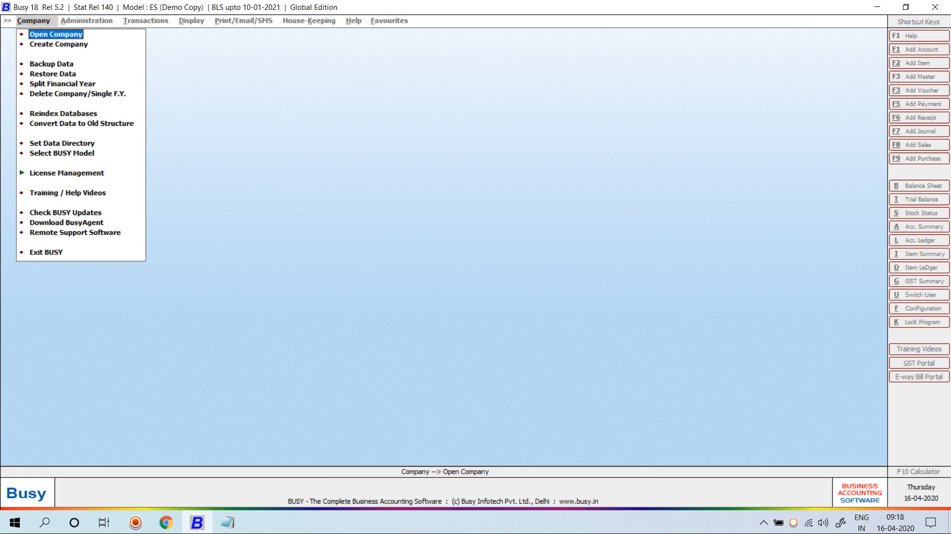
{"action": "key", "text": "Return"}
{"action": "type", "text": "en"}
{"action": "key", "text": "Return"}
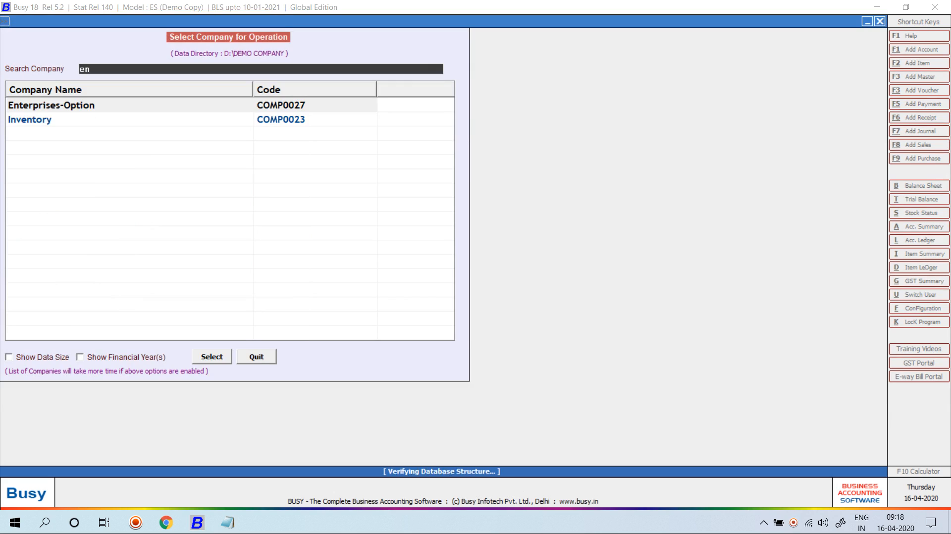
- Log back in with the user name and password
{"action": "type", "text": "busy"}
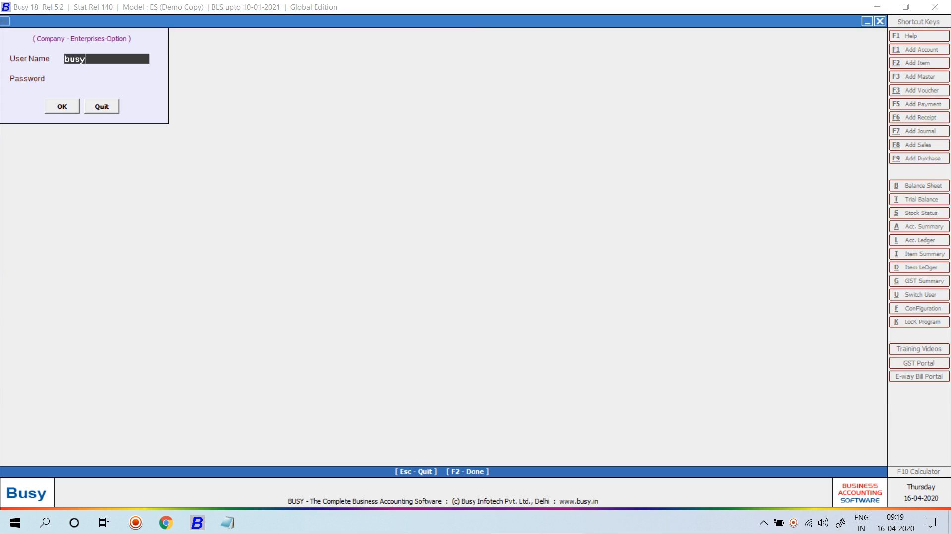
{"action": "key", "text": "Return"}
{"action": "type", "text": "busy"}
{"action": "key", "text": "Return"}
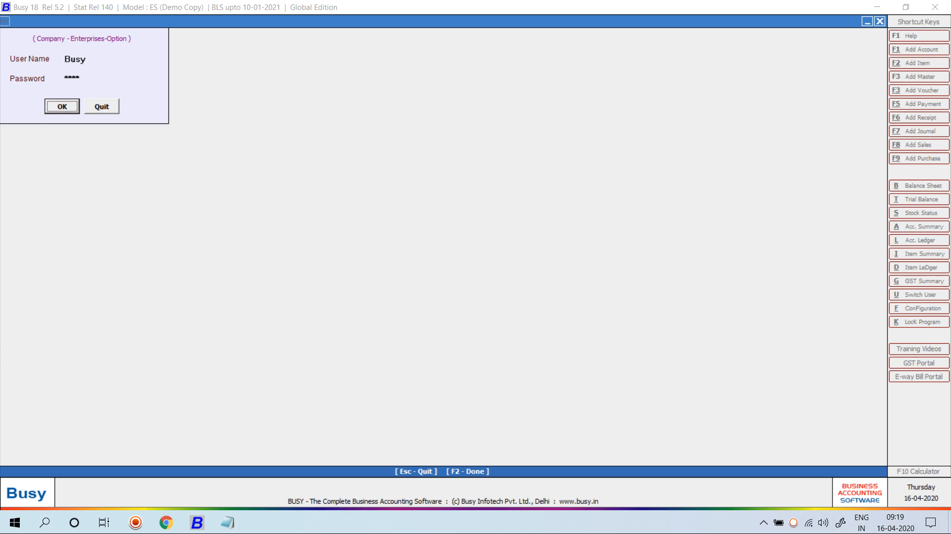
{"action": "key", "text": "Return"}
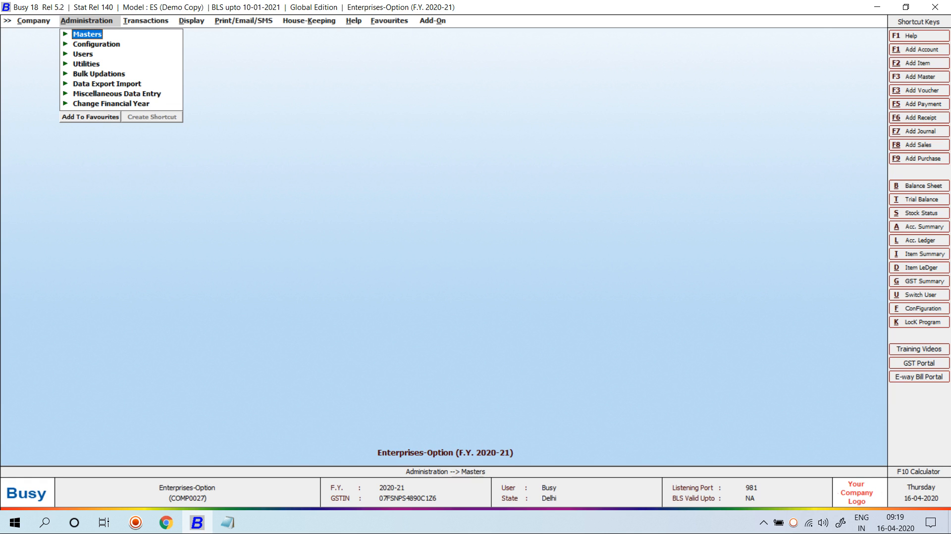
- Browse the Display menu, expanding and collapsing the Check List reports
{"action": "key", "text": "Right"}
{"action": "key", "text": "Right"}
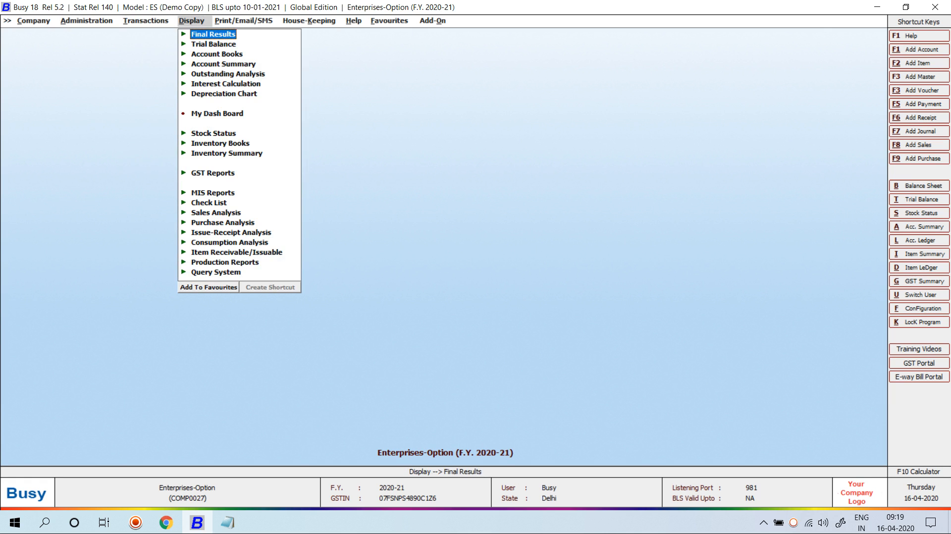
{"action": "key", "text": "Down"}
{"action": "key", "text": "Down"}
{"action": "key", "text": "Down"}
{"action": "key", "text": "Down"}
{"action": "key", "text": "Down"}
{"action": "key", "text": "Down"}
{"action": "key", "text": "Down"}
{"action": "key", "text": "Down"}
{"action": "key", "text": "Down"}
{"action": "key", "text": "Down"}
{"action": "key", "text": "Down"}
{"action": "key", "text": "Down"}
{"action": "key", "text": "Down"}
{"action": "key", "text": "Return"}
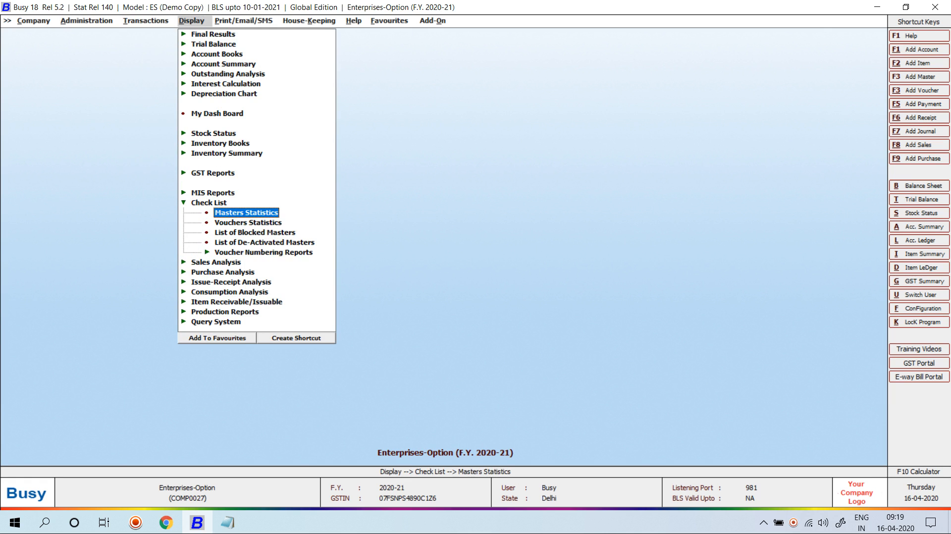
{"action": "key", "text": "Left"}
{"action": "key", "text": "Up"}
- Go to Administration > Configuration > Features / Options and enter Enterprise Features
{"action": "key", "text": "Left"}
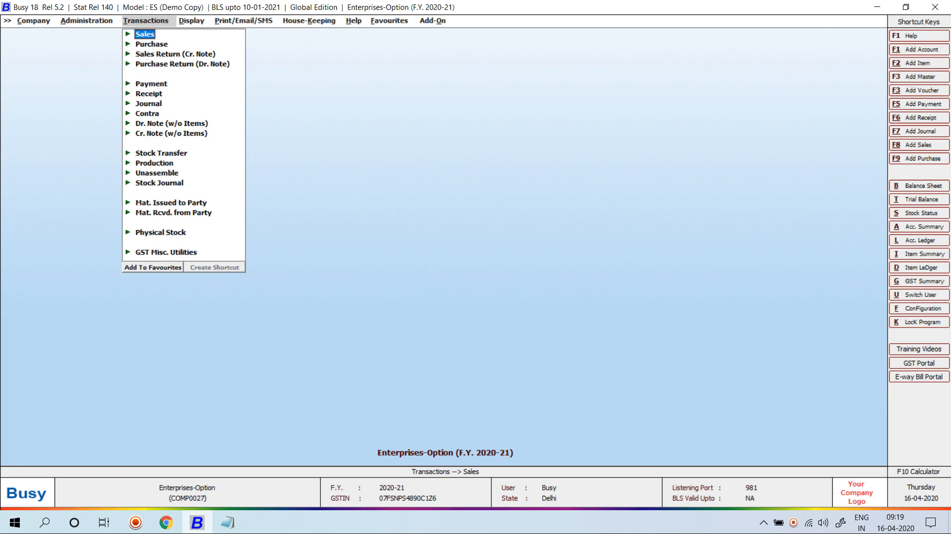
{"action": "key", "text": "Left"}
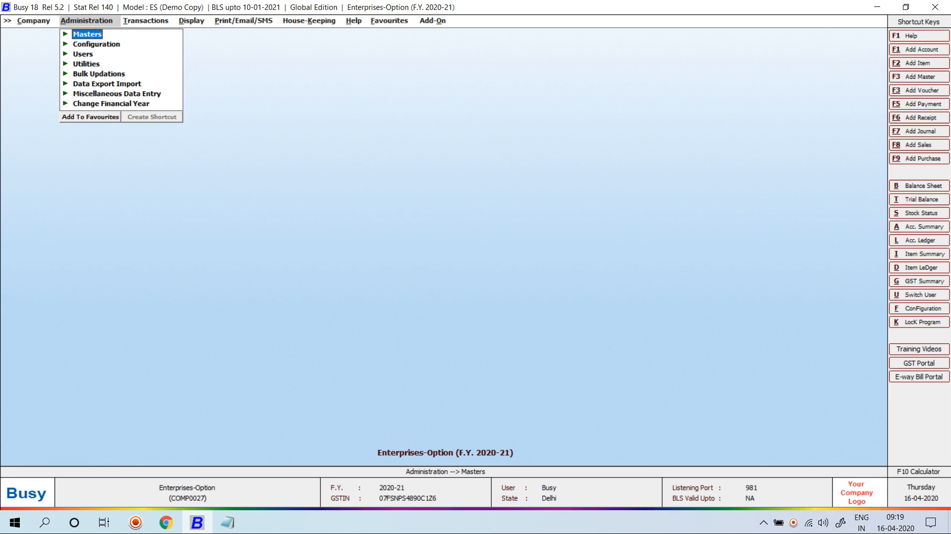
{"action": "key", "text": "Down"}
{"action": "key", "text": "Return"}
{"action": "key", "text": "Return"}
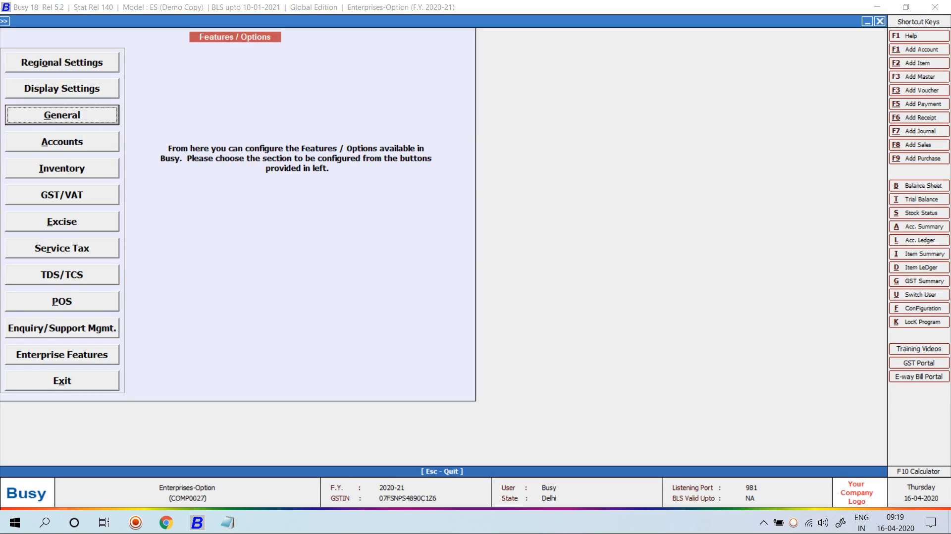
{"action": "key", "text": "Down"}
{"action": "key", "text": "Down"}
{"action": "key", "text": "Down"}
{"action": "key", "text": "Down"}
{"action": "key", "text": "Down"}
{"action": "key", "text": "Down"}
{"action": "key", "text": "Down"}
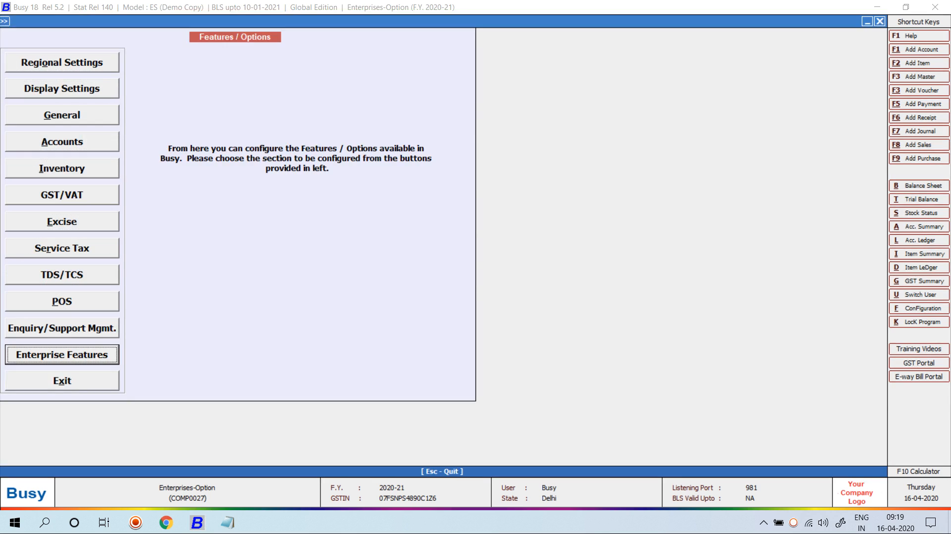
{"action": "key", "text": "Return"}
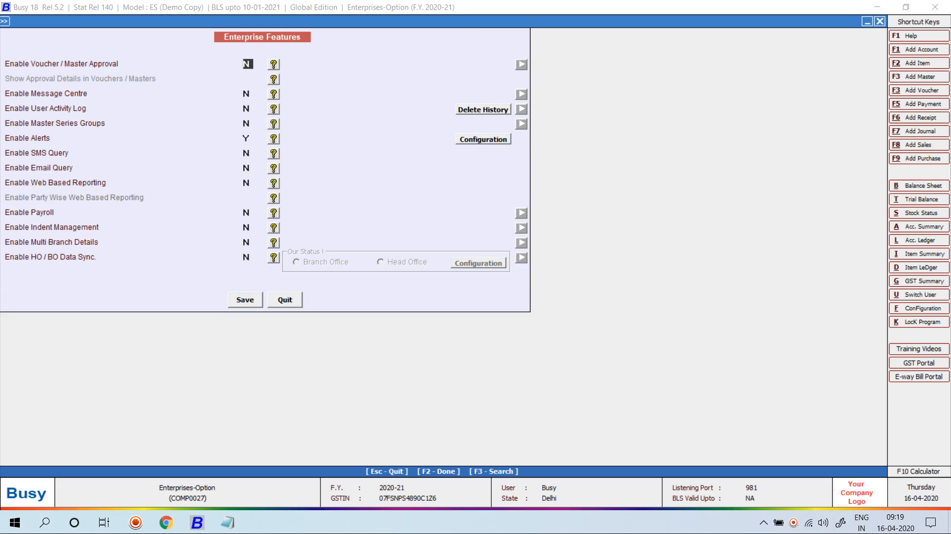
- Set Enable Indent Management to Y and tick Show Pending Indent Till Voucher Date
{"action": "left_click", "coordinate": [247, 227]}
{"action": "type", "text": "Y"}
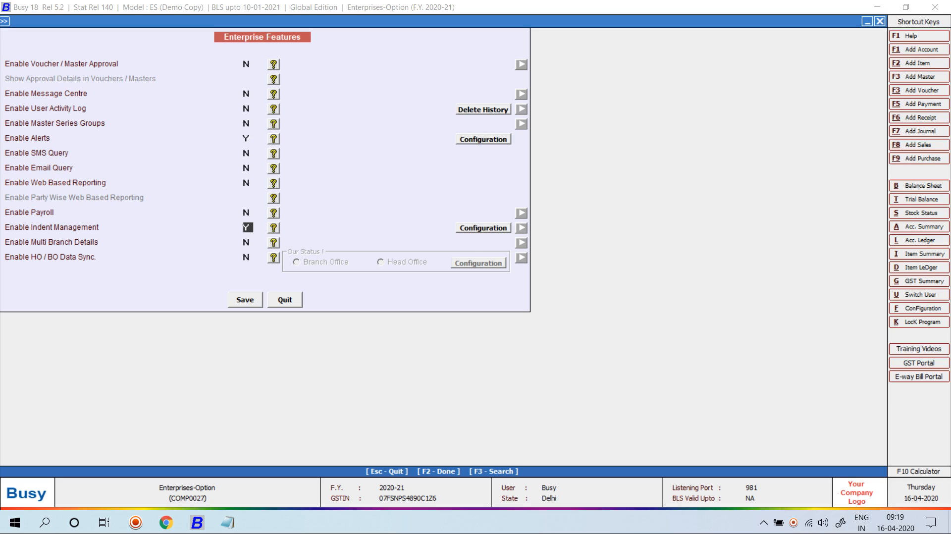
{"action": "key", "text": "Return"}
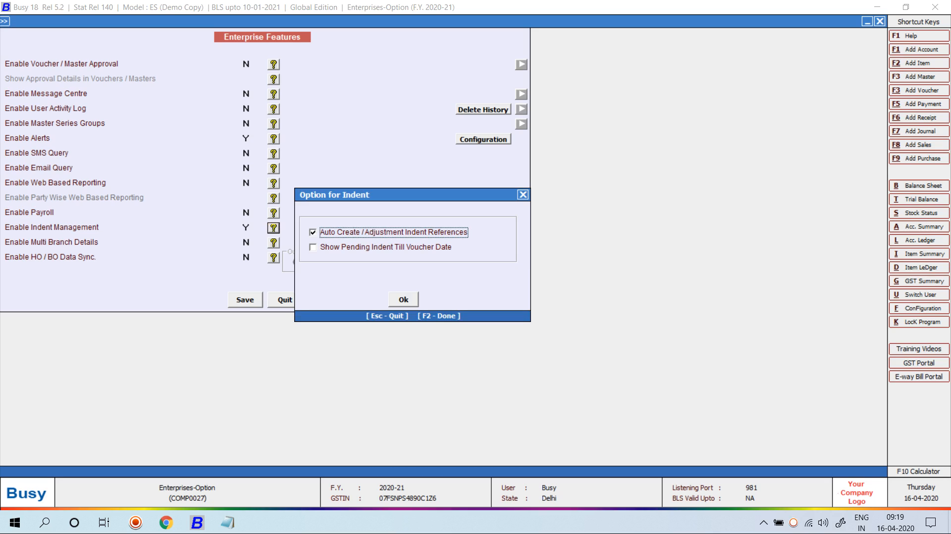
{"action": "left_click", "coordinate": [312, 247]}
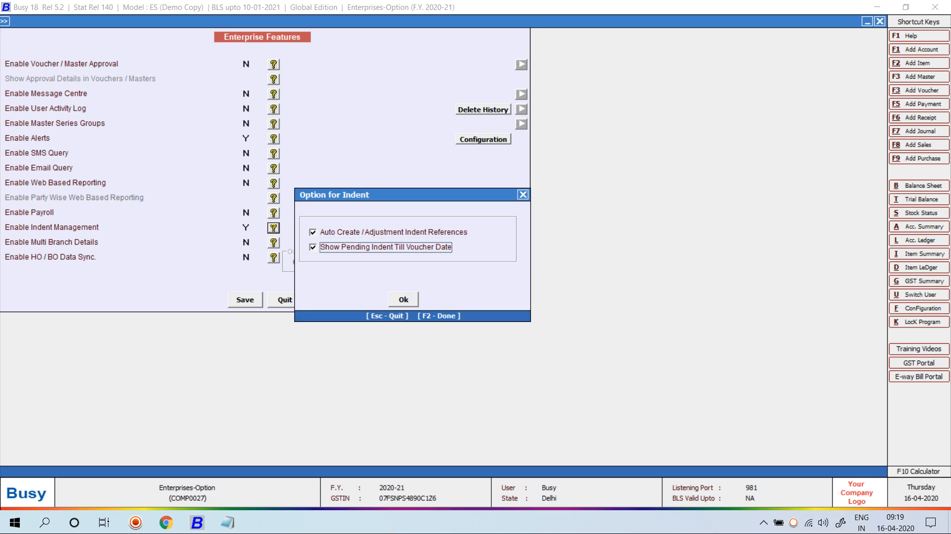
{"action": "key", "text": "Return"}
{"action": "key", "text": "Return"}
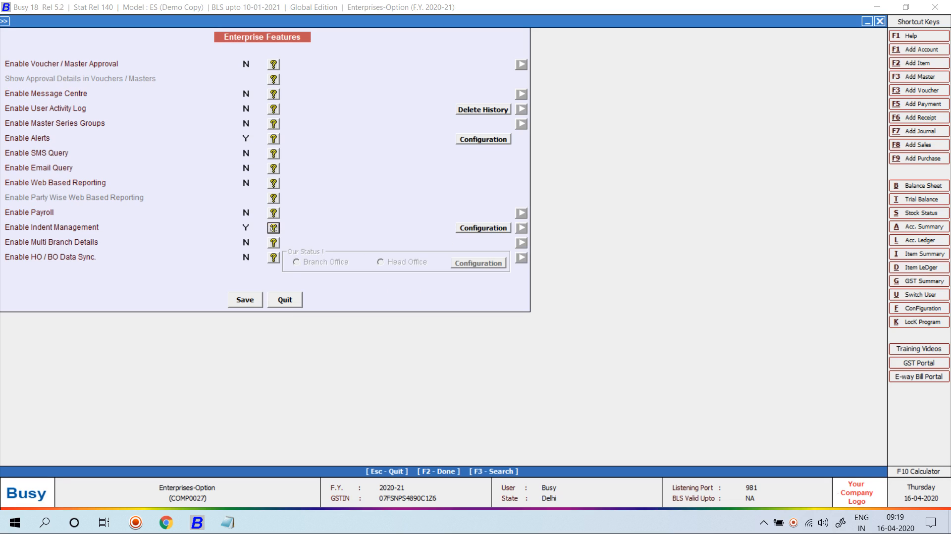
{"action": "key", "text": "Return"}
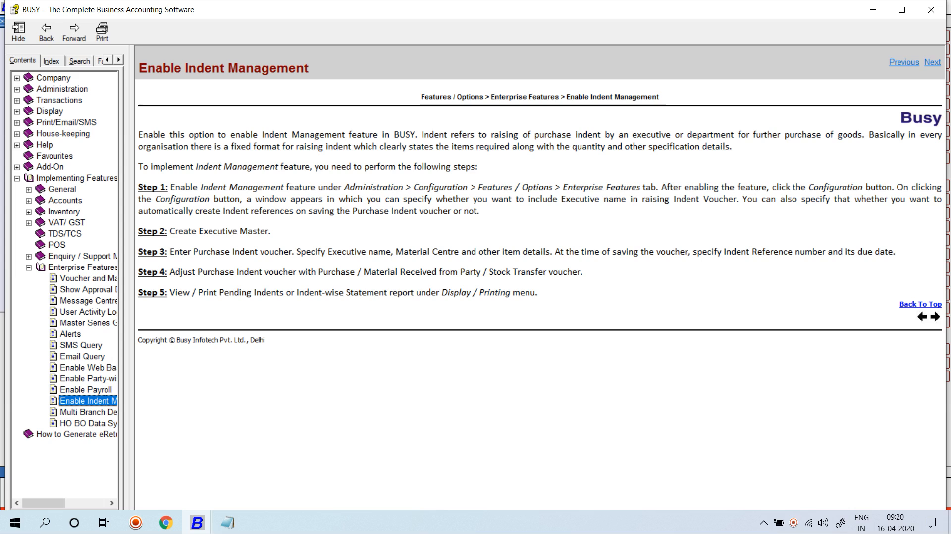
- Highlight 'Purchase Indent' and 'Stock Transfer voucher' in the help text, then close BUSY Help
{"action": "left_click_drag", "start_coordinate": [193, 252], "coordinate": [260, 252]}
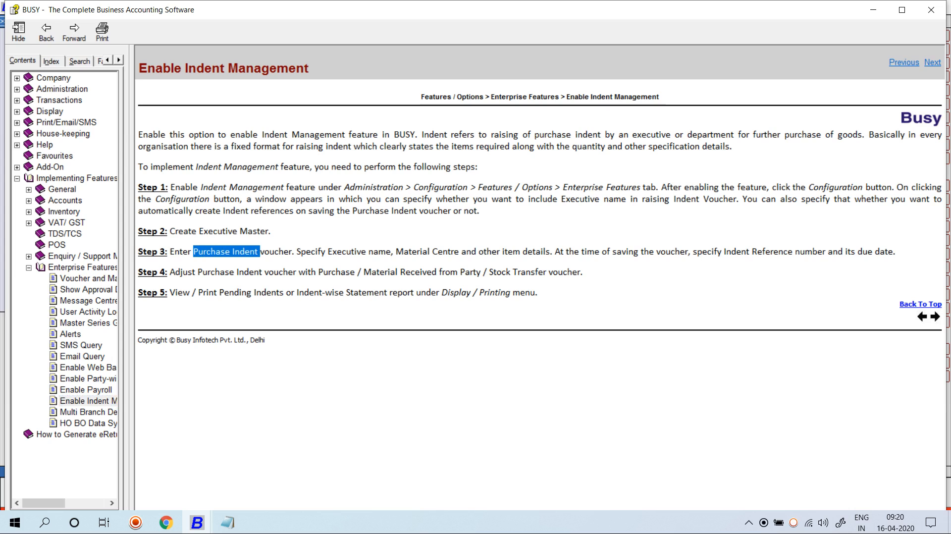
{"action": "left_click_drag", "start_coordinate": [490, 272], "coordinate": [581, 272]}
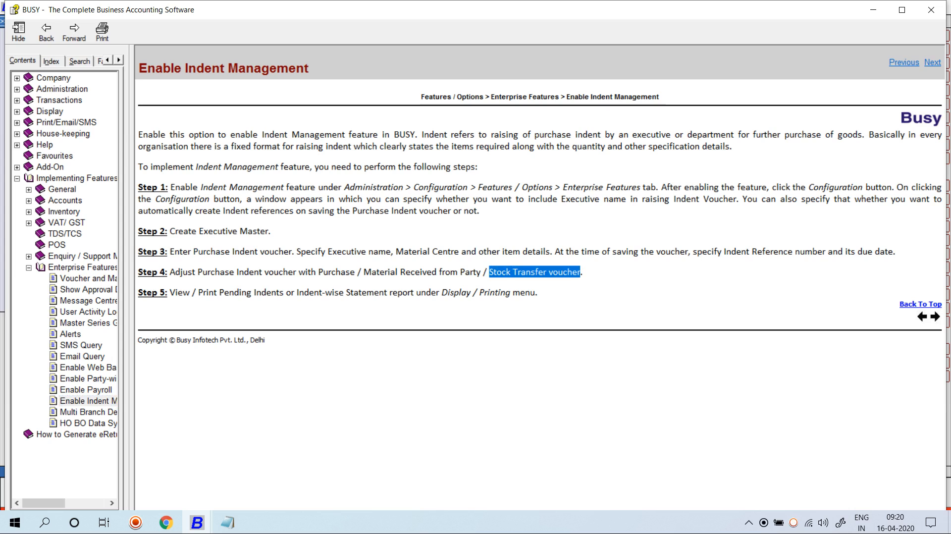
{"action": "left_click", "coordinate": [581, 272]}
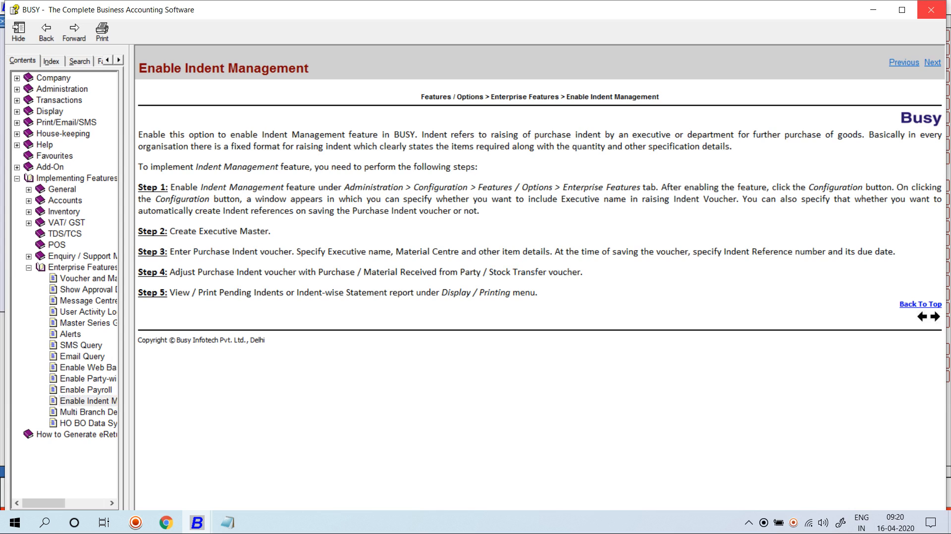
{"action": "left_click", "coordinate": [931, 10]}
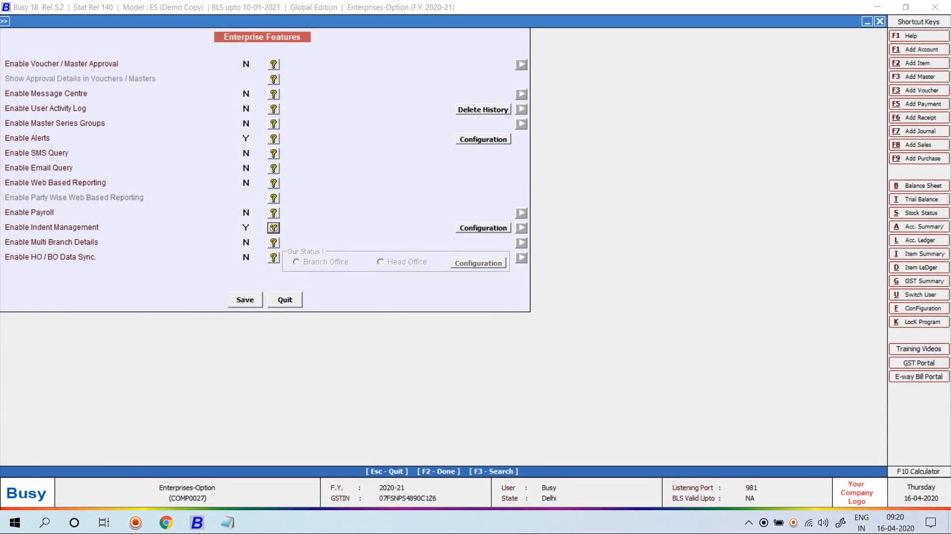
- Reconfirm the Indent Management configuration and save the Enterprise Features settings
{"action": "left_click", "coordinate": [483, 227]}
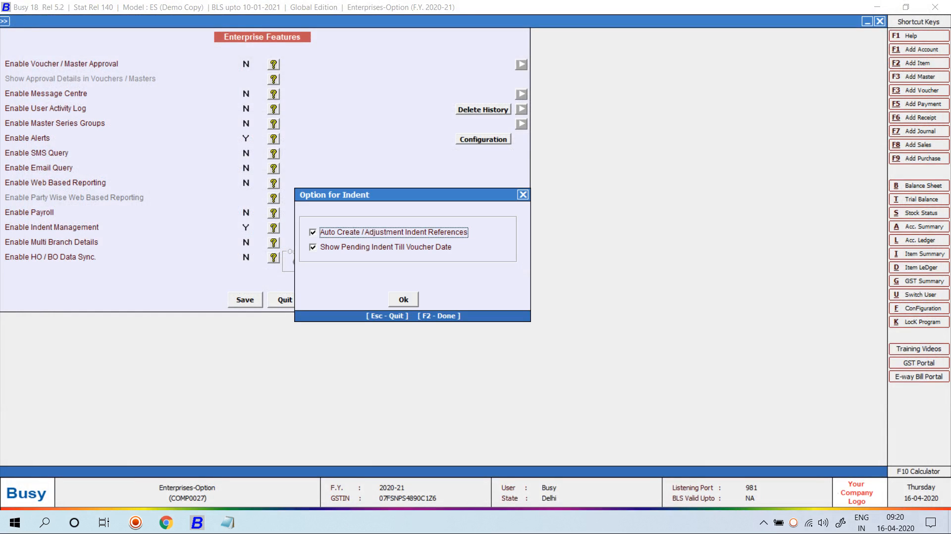
{"action": "left_click", "coordinate": [403, 298]}
{"action": "left_click", "coordinate": [245, 300]}
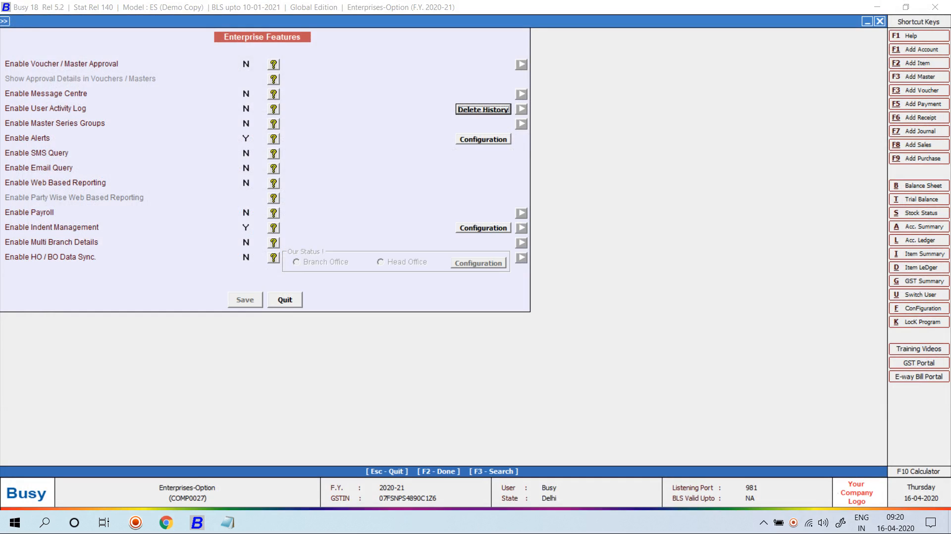
{"action": "key", "text": "Escape"}
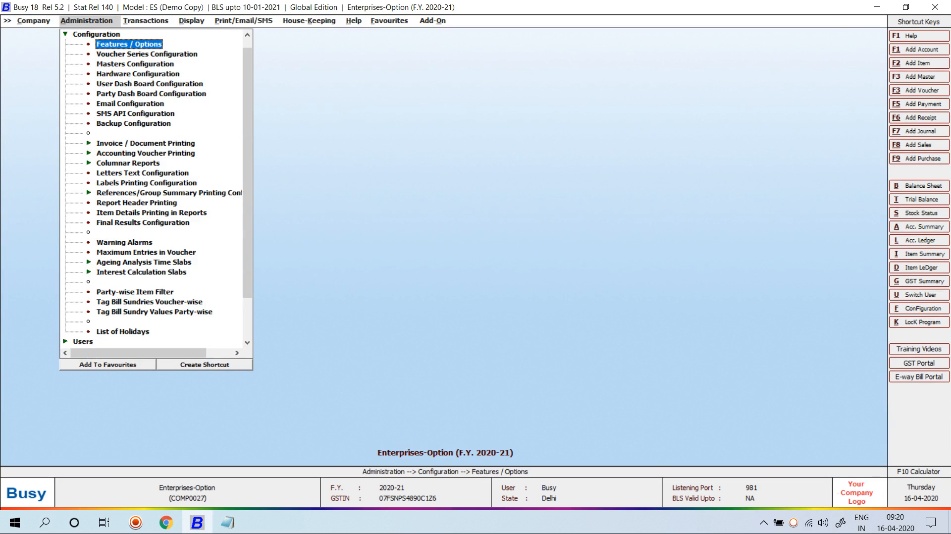
- Create a new executive master with the executive's name and mobile number, and save it
{"action": "key", "text": "Escape"}
{"action": "key", "text": "Up"}
{"action": "key", "text": "Return"}
{"action": "key", "text": "Down"}
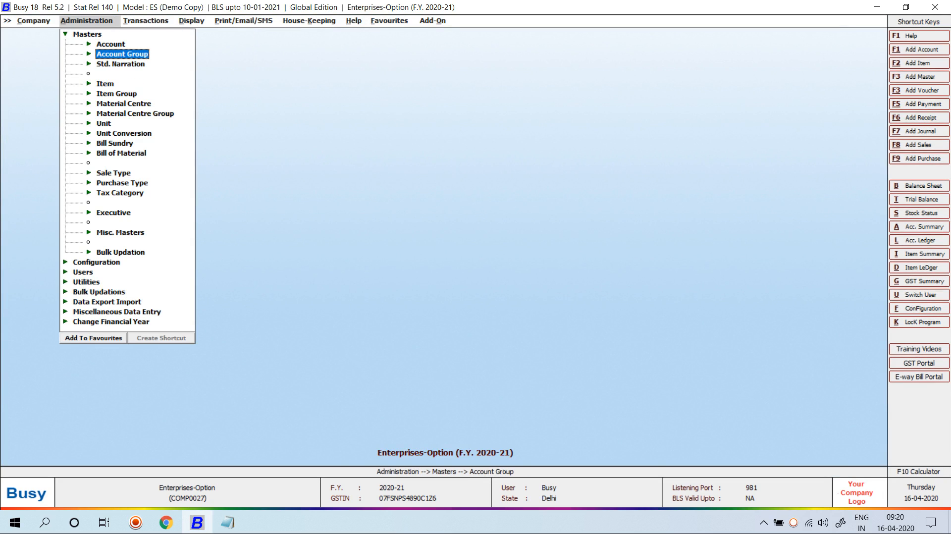
{"action": "key", "text": "Down"}
{"action": "key", "text": "Down"}
{"action": "key", "text": "Down"}
{"action": "key", "text": "Down"}
{"action": "key", "text": "Down"}
{"action": "key", "text": "Down"}
{"action": "key", "text": "Down"}
{"action": "key", "text": "Down"}
{"action": "key", "text": "Down"}
{"action": "key", "text": "Down"}
{"action": "key", "text": "Down"}
{"action": "key", "text": "Down"}
{"action": "key", "text": "Down"}
{"action": "key", "text": "Return"}
{"action": "key", "text": "Return"}
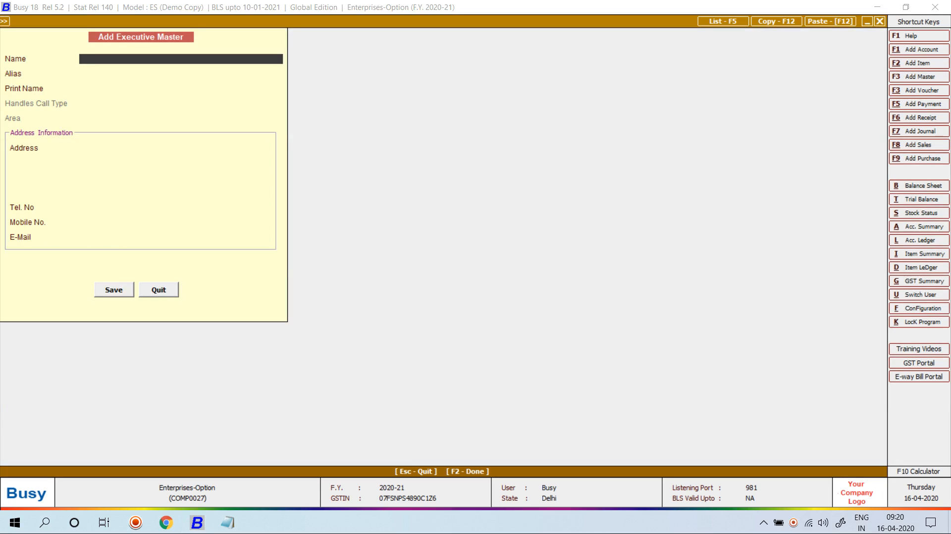
{"action": "type", "text": "shahrukh sir"}
{"action": "key", "text": "Return"}
{"action": "key", "text": "Return"}
{"action": "key", "text": "Return"}
{"action": "key", "text": "Return"}
{"action": "key", "text": "Return"}
{"action": "key", "text": "Return"}
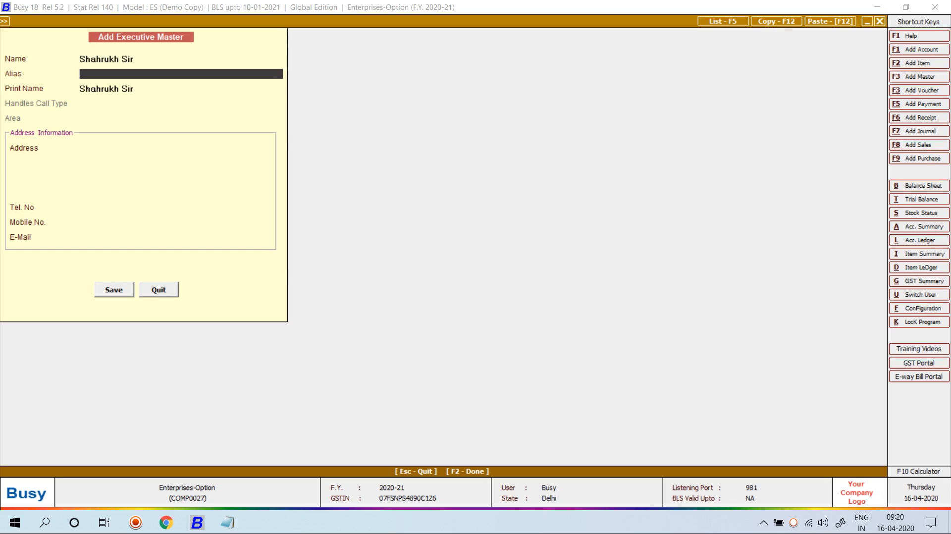
{"action": "key", "text": "Return"}
{"action": "key", "text": "Return"}
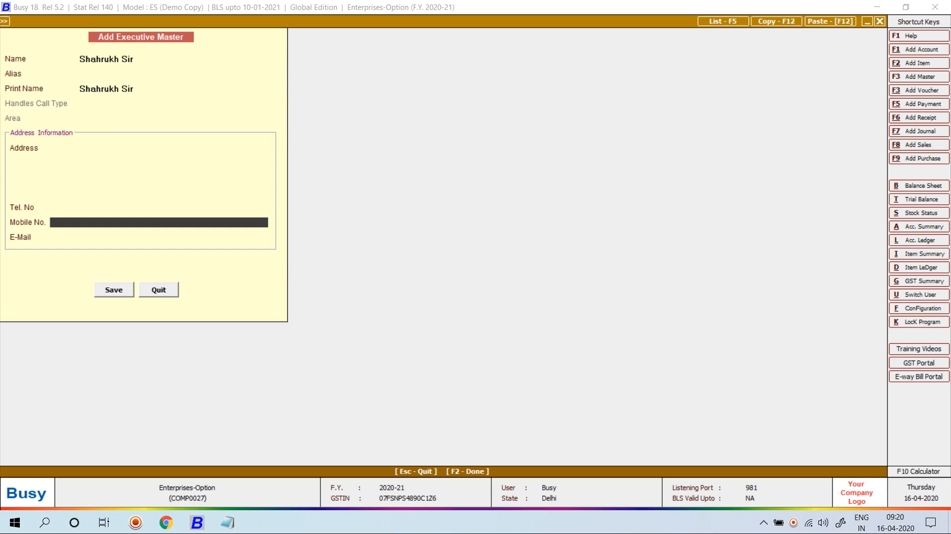
{"action": "key", "text": "F2"}
{"action": "key", "text": "Escape"}
{"action": "key", "text": "Return"}
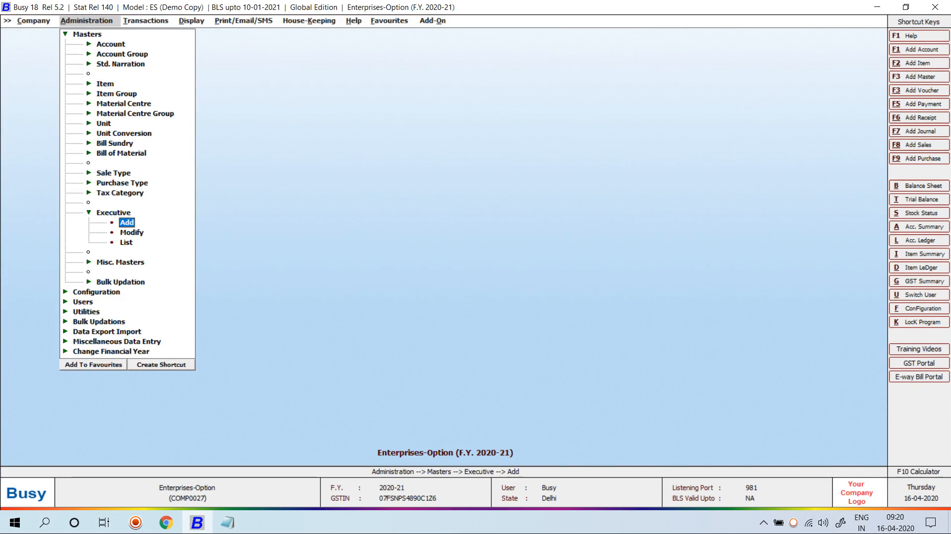
{"action": "key", "text": "Right"}
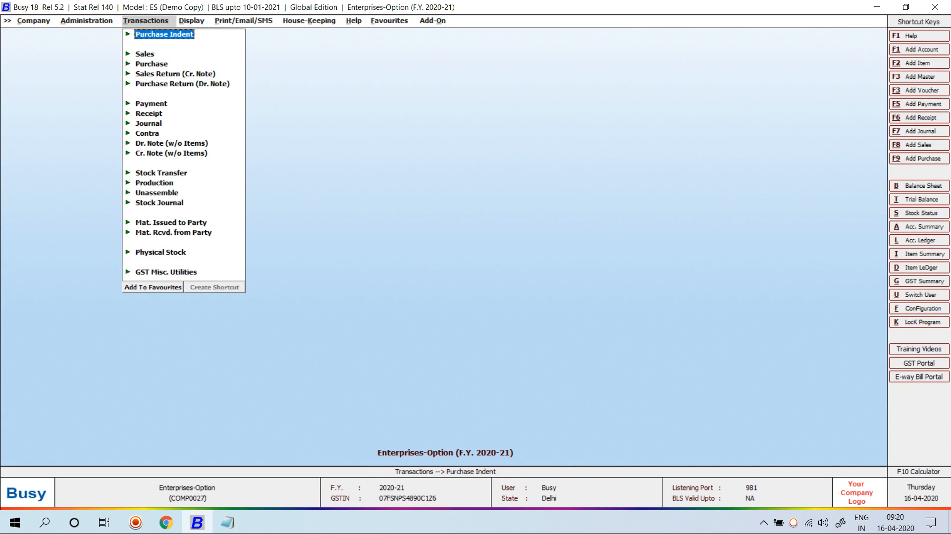
- Start a new purchase indent dated 10-04-2020
{"action": "key", "text": "Return"}
{"action": "key", "text": "Return"}
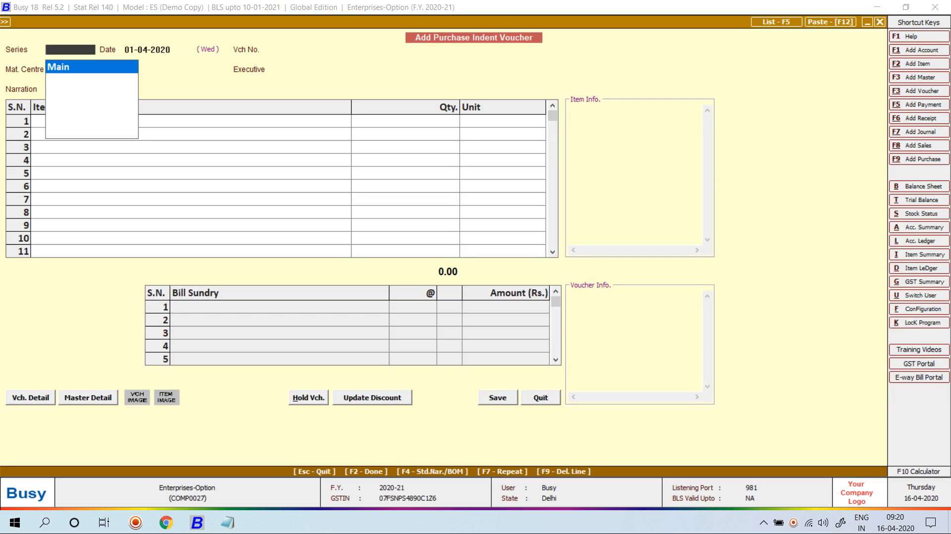
{"action": "key", "text": "Return"}
{"action": "type", "text": "10-04"}
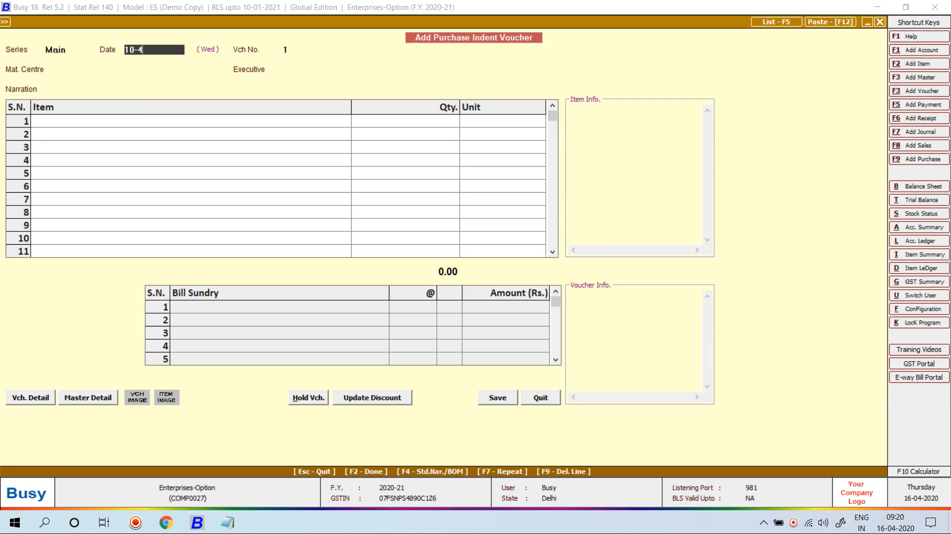
{"action": "key", "text": "Return"}
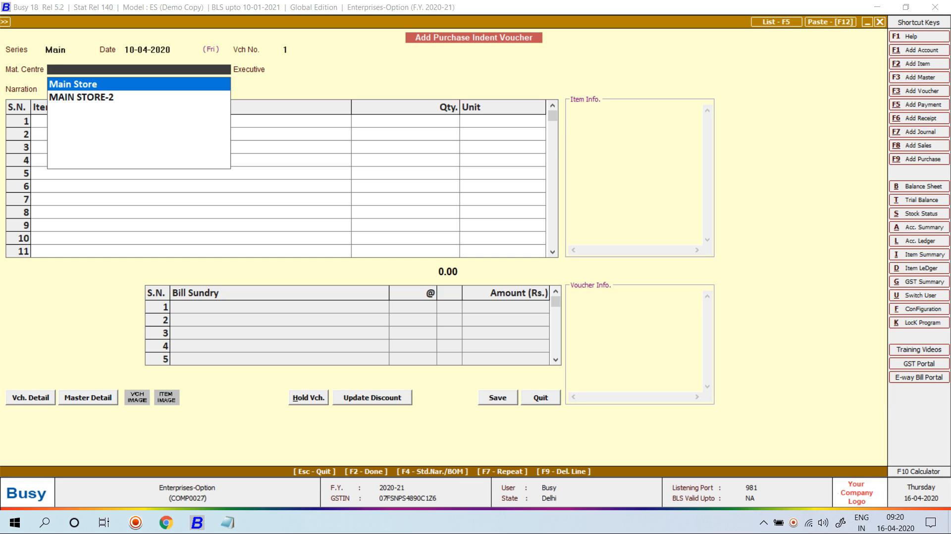
- Create a new material centre named Acc Department under Godowns with the Stock account
{"action": "key", "text": "F3"}
{"action": "type", "text": "A"}
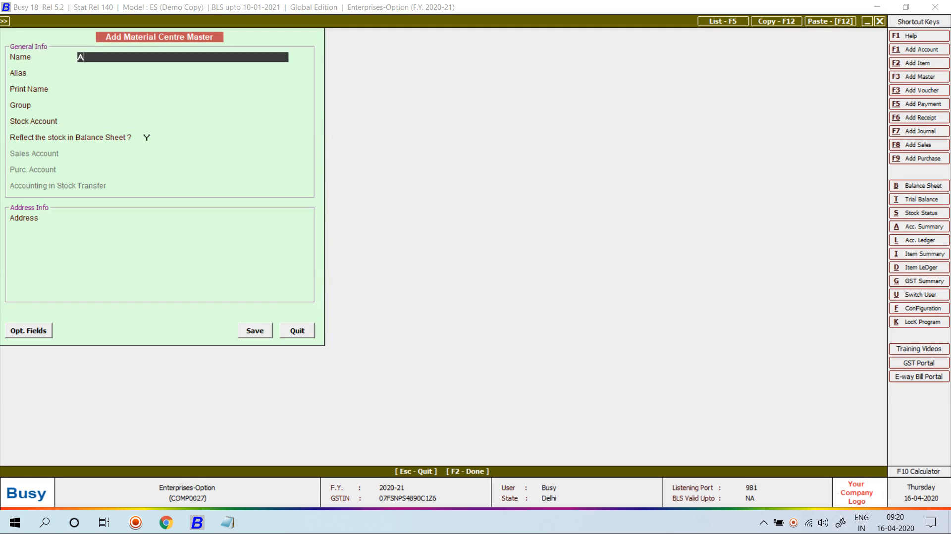
{"action": "type", "text": "cc Depertment"}
{"action": "key", "text": "Return"}
{"action": "key", "text": "Return"}
{"action": "key", "text": "Return"}
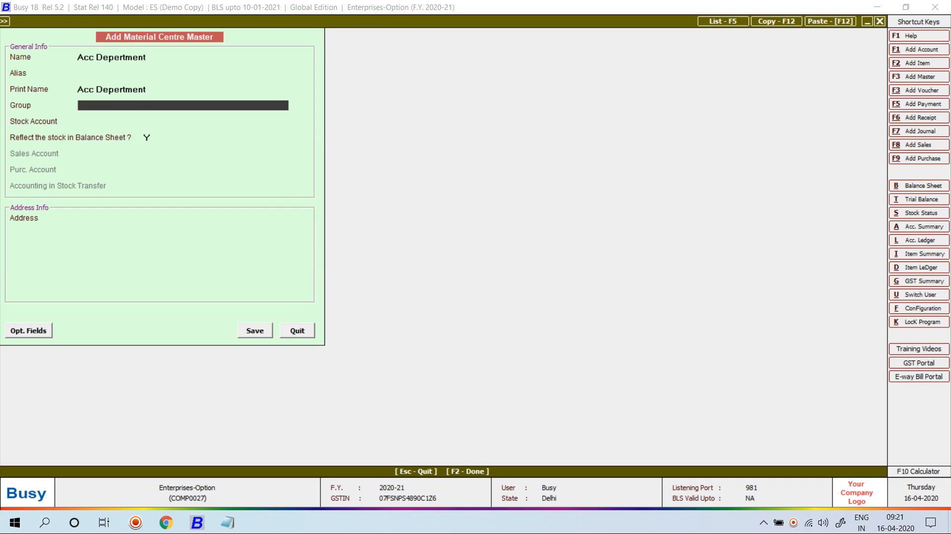
{"action": "key", "text": "Return"}
{"action": "key", "text": "Return"}
{"action": "key", "text": "Return"}
{"action": "key", "text": "Return"}
{"action": "key", "text": "Return"}
{"action": "key", "text": "Return"}
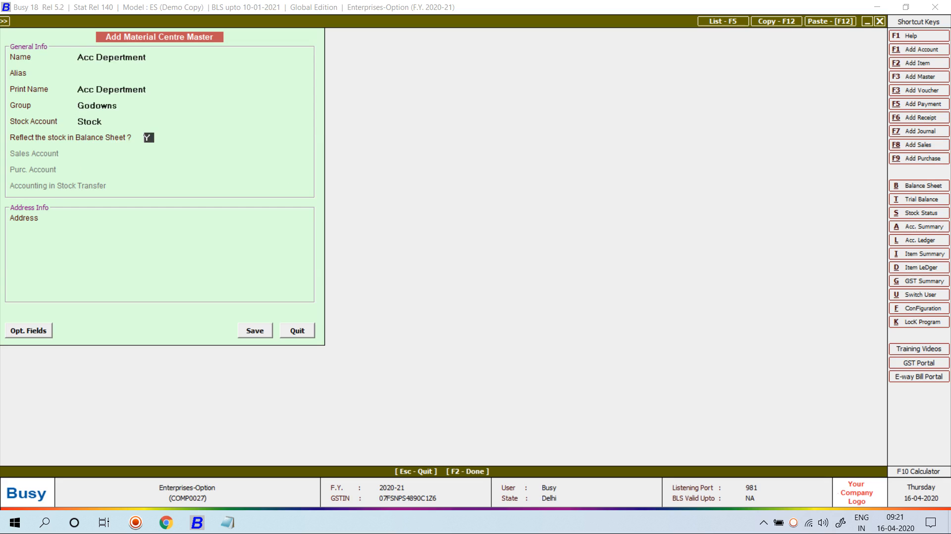
{"action": "key", "text": "F2"}
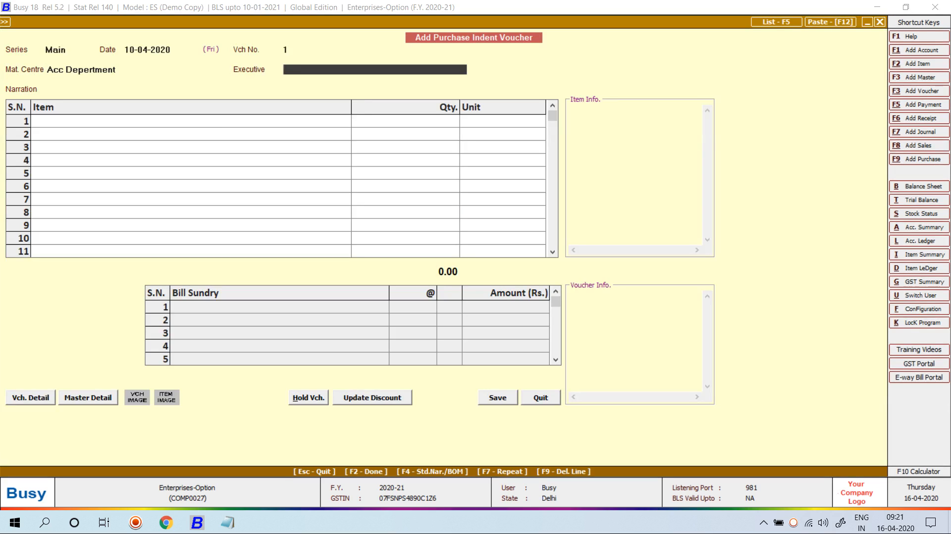
- Keep the executive, add 10 Computers as the item, and save the indent
{"action": "key", "text": "Return"}
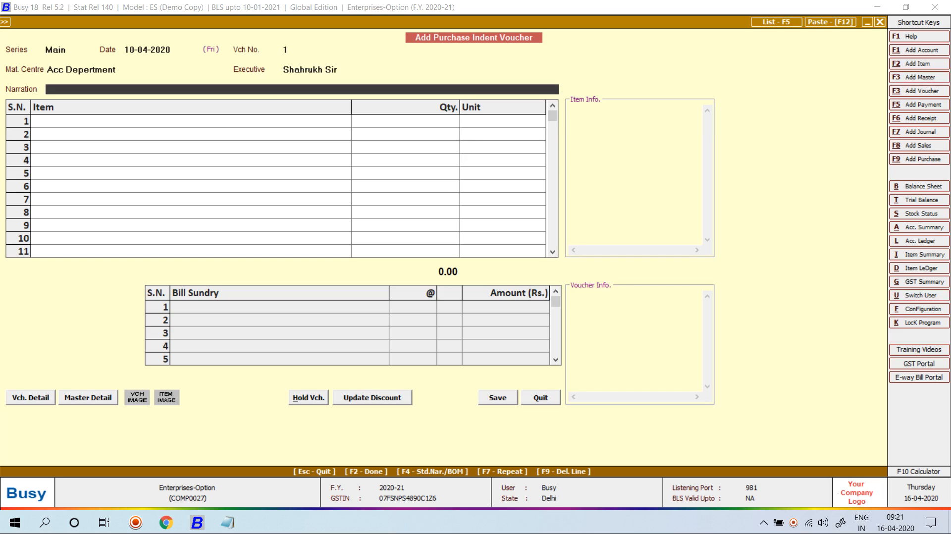
{"action": "key", "text": "Return"}
{"action": "key", "text": "Down"}
{"action": "key", "text": "Return"}
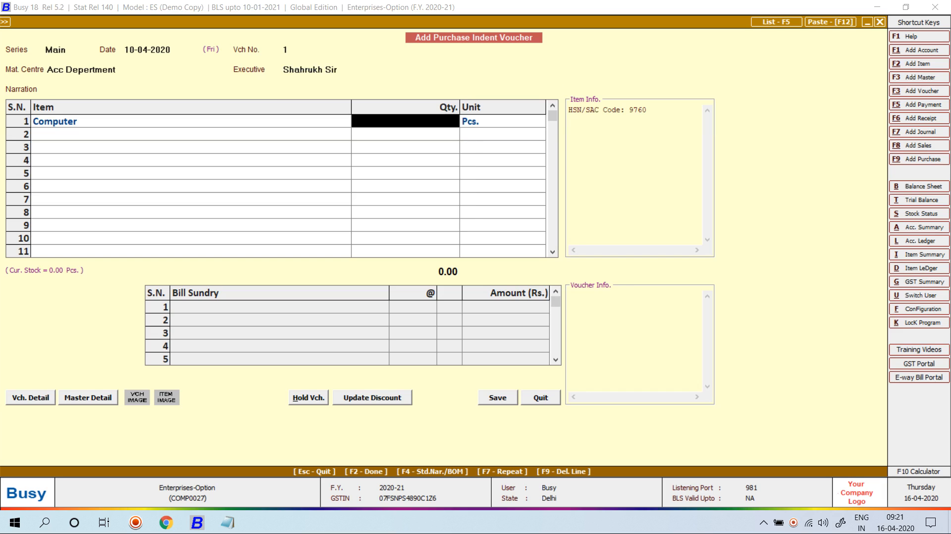
{"action": "type", "text": "10"}
{"action": "key", "text": "Return"}
{"action": "key", "text": "Return"}
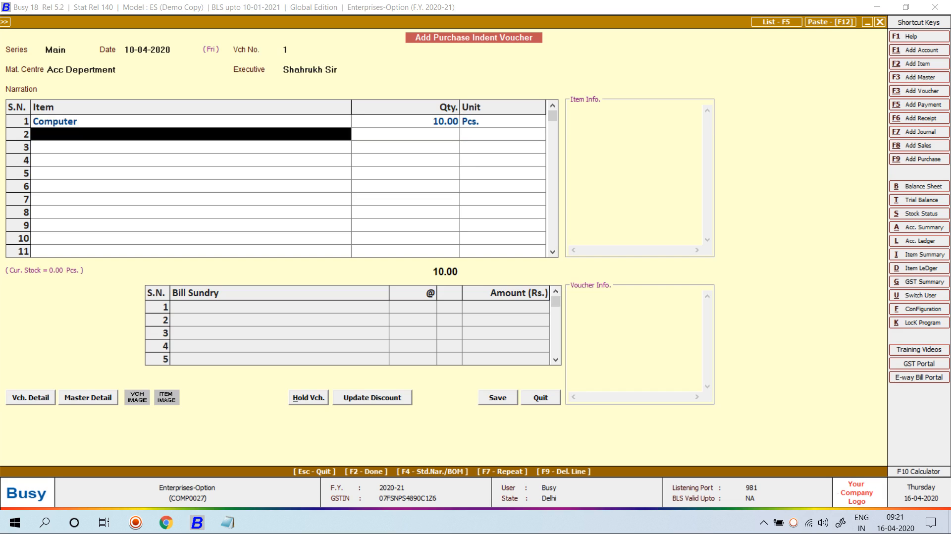
{"action": "key", "text": "Return"}
{"action": "key", "text": "Return"}
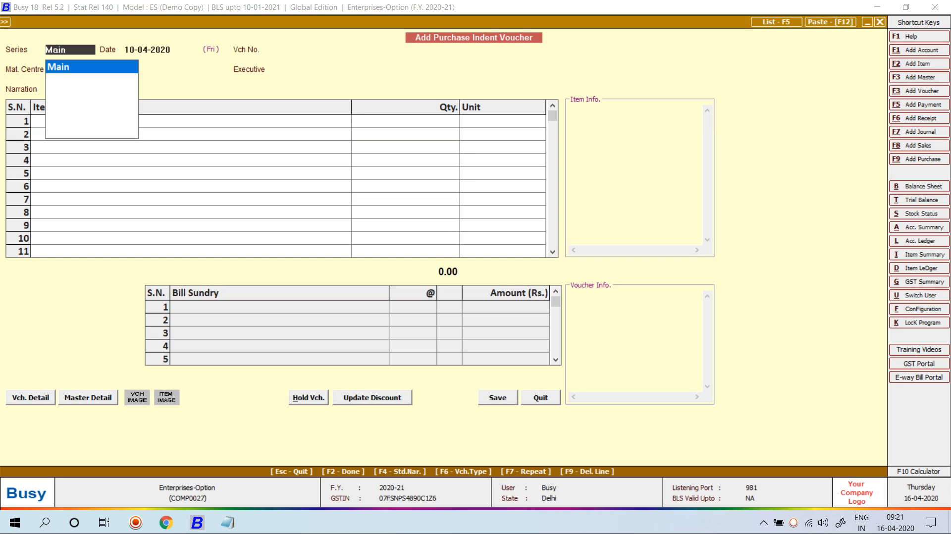
- Close the blank indent voucher and start a Main-series Stock Journal dated 20
{"action": "key", "text": "Escape"}
{"action": "key", "text": "Escape"}
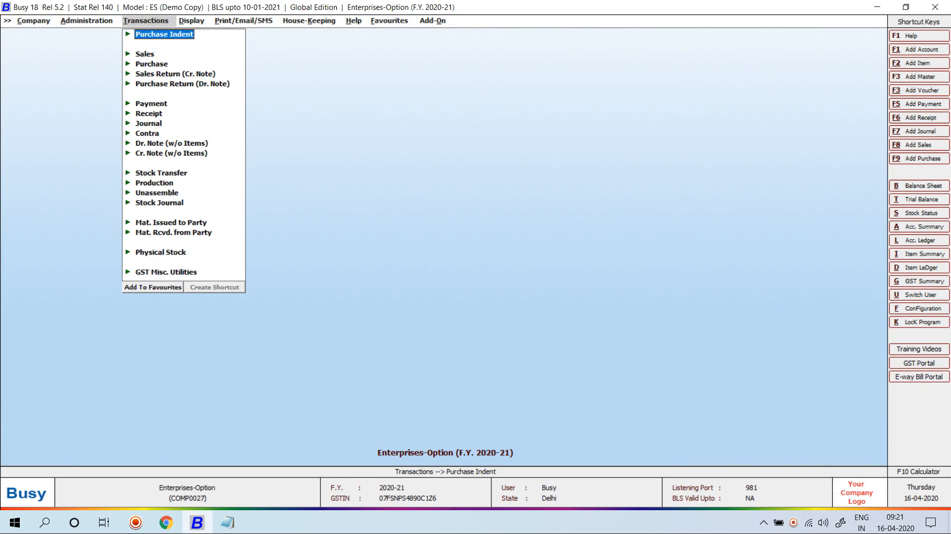
{"action": "key", "text": "Right"}
{"action": "key", "text": "Left"}
{"action": "key", "text": "Down"}
{"action": "key", "text": "Down"}
{"action": "key", "text": "Down"}
{"action": "key", "text": "Down"}
{"action": "key", "text": "Down"}
{"action": "key", "text": "Down"}
{"action": "key", "text": "Down"}
{"action": "key", "text": "Down"}
{"action": "key", "text": "Down"}
{"action": "key", "text": "Down"}
{"action": "key", "text": "Down"}
{"action": "key", "text": "Down"}
{"action": "key", "text": "Down"}
{"action": "key", "text": "Down"}
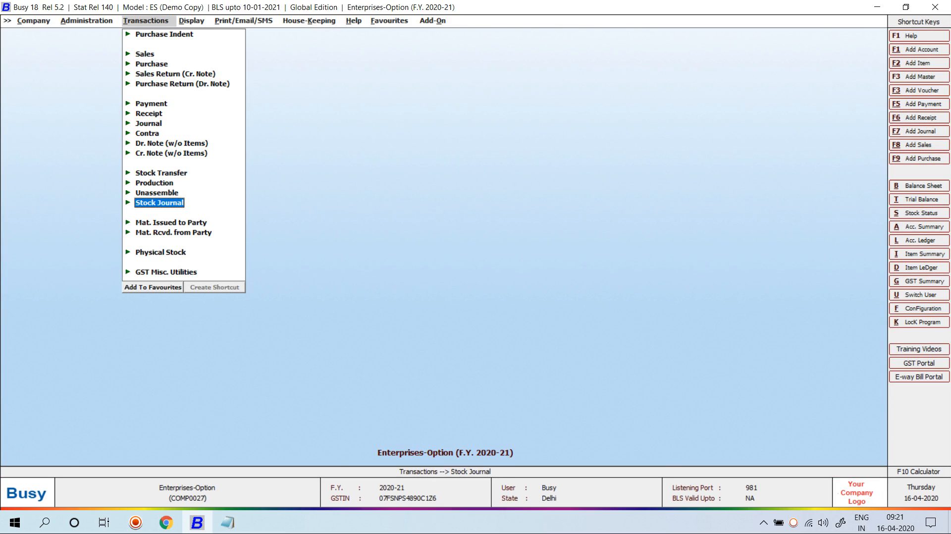
{"action": "key", "text": "Return"}
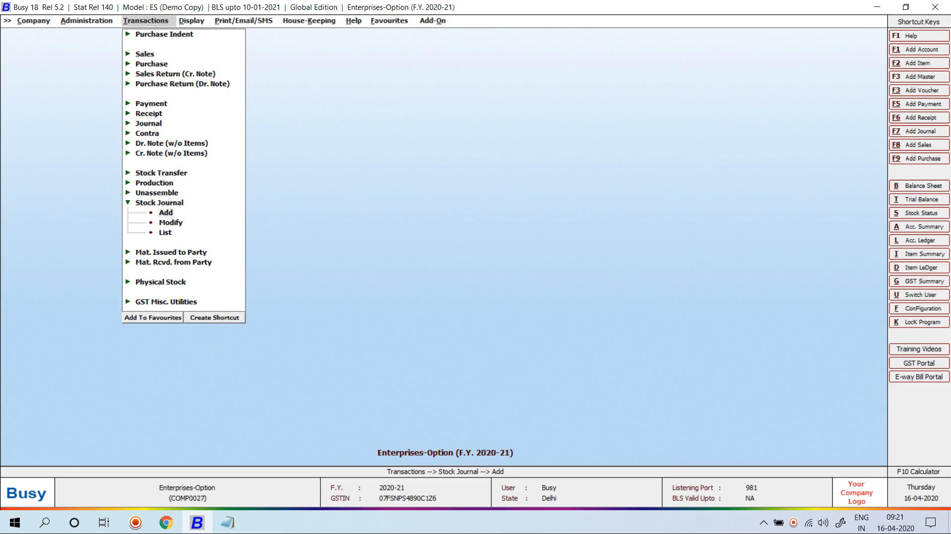
{"action": "key", "text": "Return"}
{"action": "key", "text": "Return"}
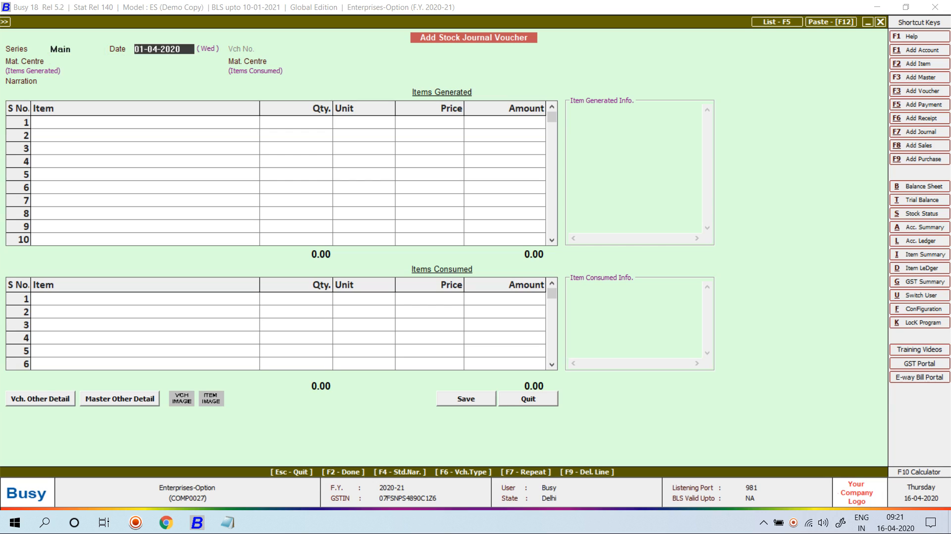
{"action": "type", "text": "20"}
{"action": "key", "text": "Return"}
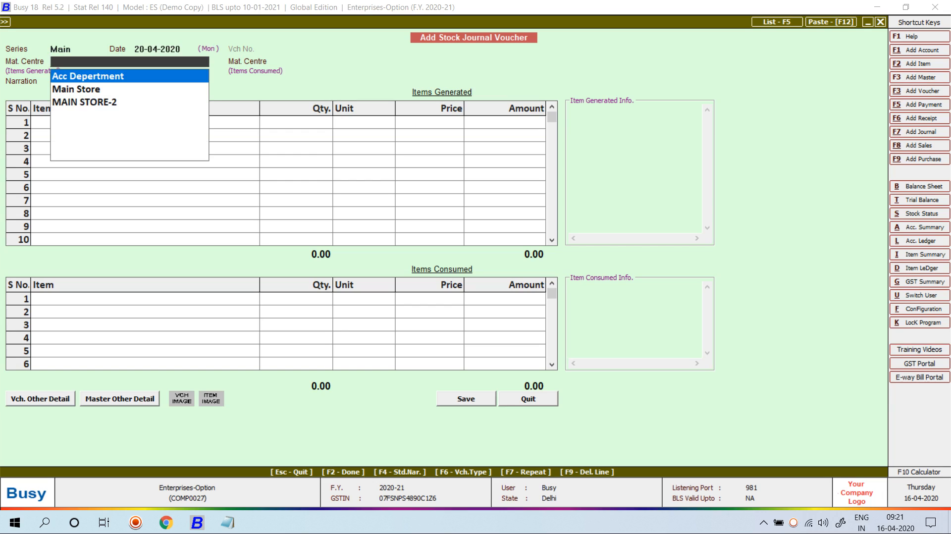
- Abandon the stock journal without entries and move to the Stock Transfer options
{"action": "key", "text": "Escape"}
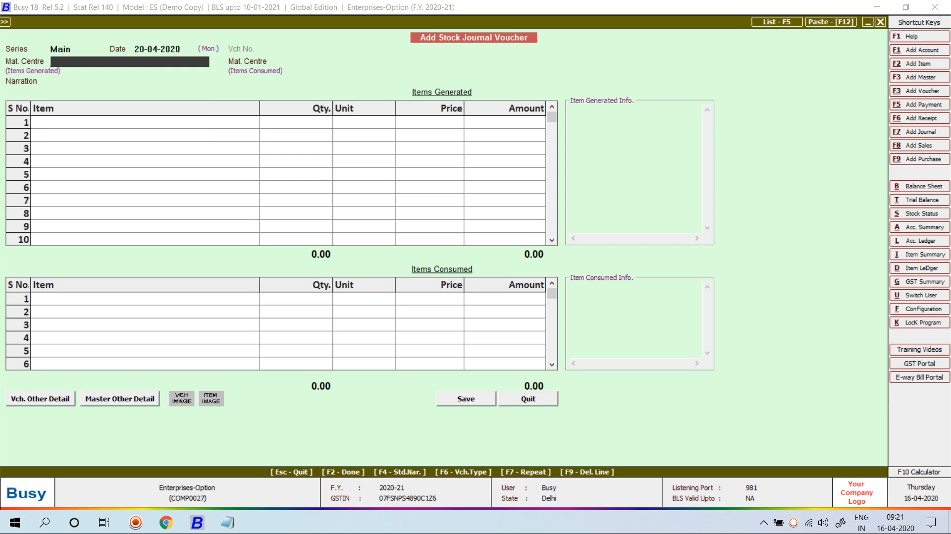
{"action": "key", "text": "Escape"}
{"action": "key", "text": "Up"}
{"action": "key", "text": "Up"}
{"action": "key", "text": "Up"}
{"action": "key", "text": "Up"}
{"action": "key", "text": "Return"}
{"action": "key", "text": "Down"}
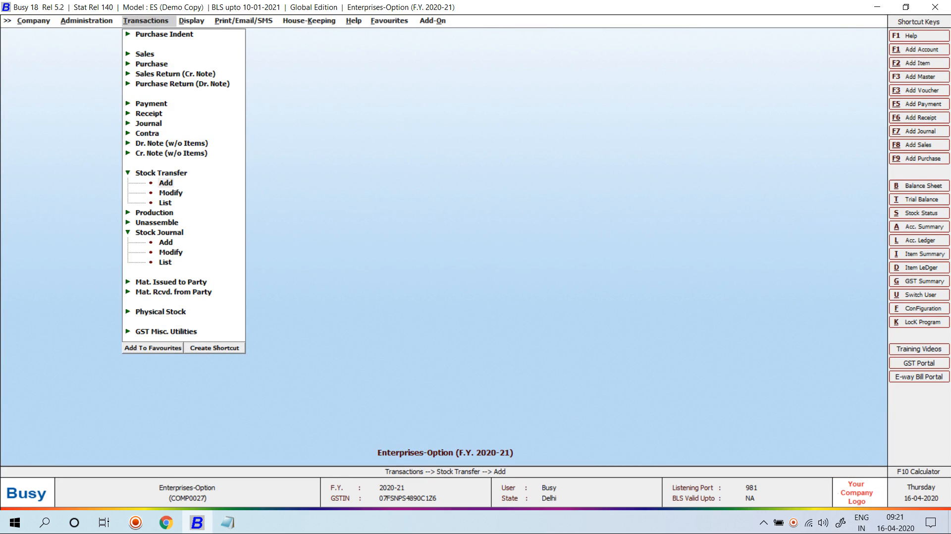
- Start a stock transfer dated 20 from Acc Department to Main Store; pending indents list is empty
{"action": "key", "text": "Return"}
{"action": "key", "text": "Return"}
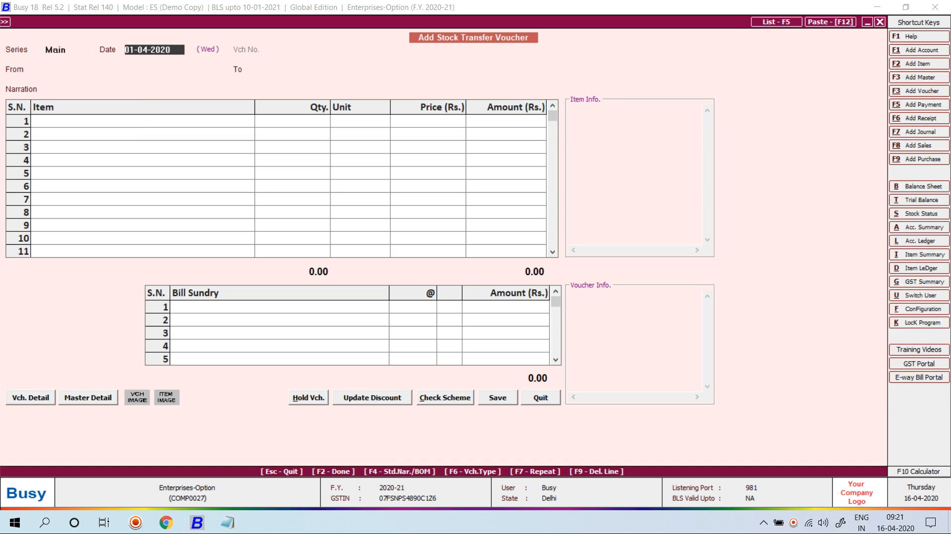
{"action": "type", "text": "20-"}
{"action": "key", "text": "Return"}
{"action": "key", "text": "Return"}
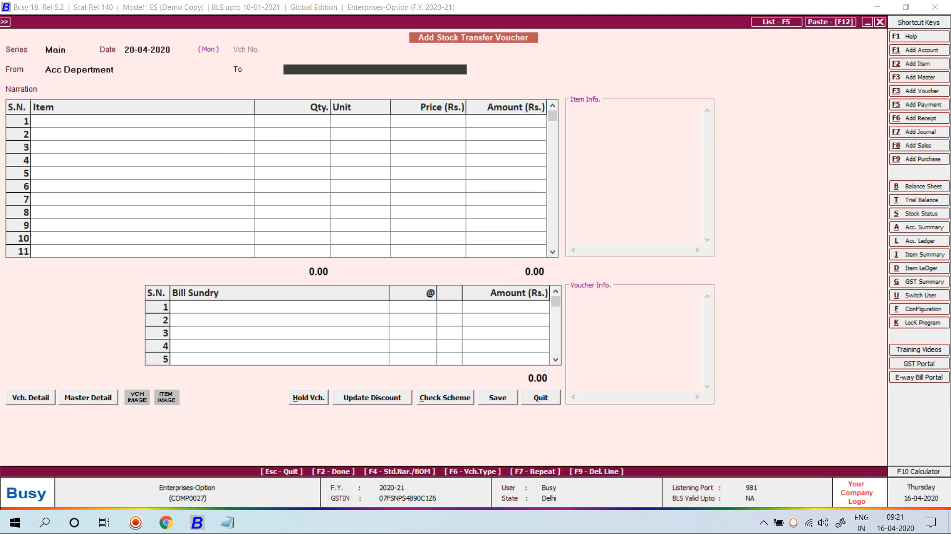
{"action": "key", "text": "Down"}
{"action": "key", "text": "Return"}
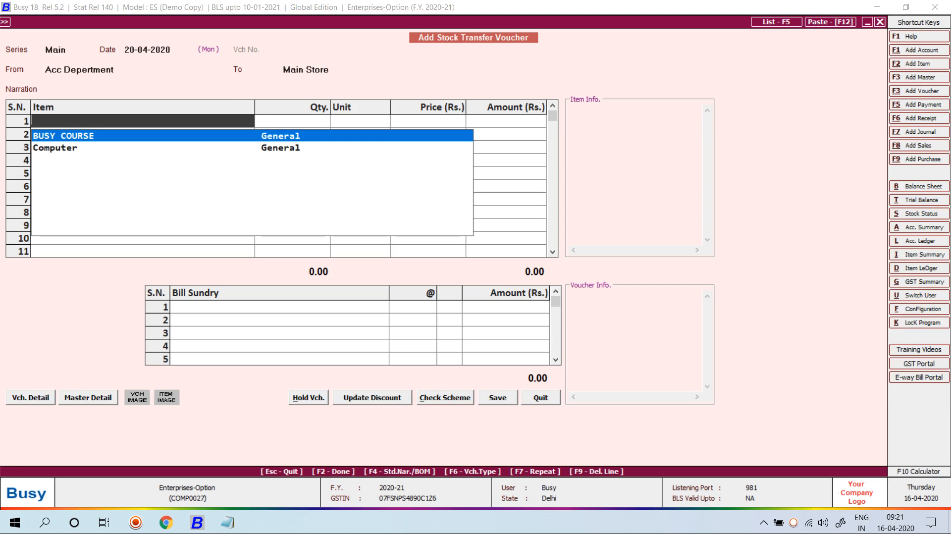
{"action": "key", "text": "Escape"}
{"action": "key", "text": "Return"}
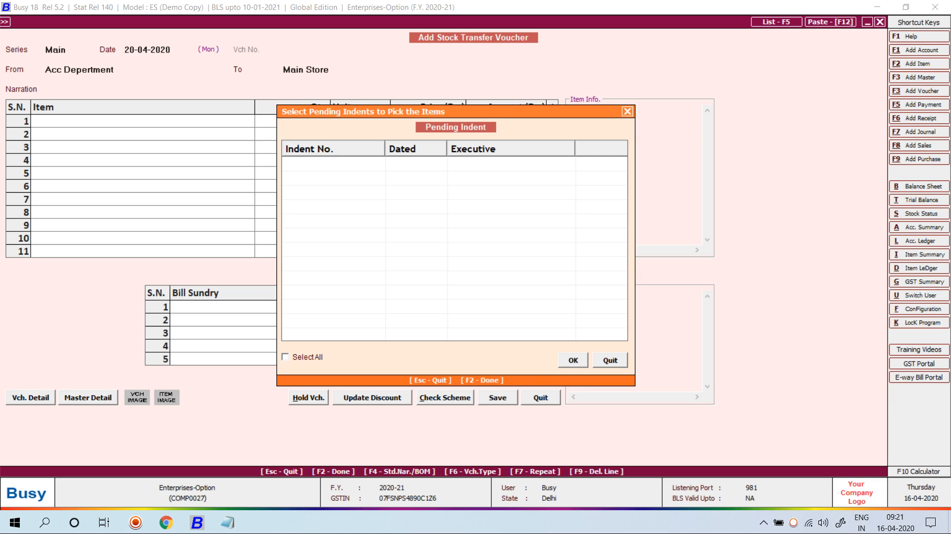
{"action": "key", "text": "Escape"}
{"action": "key", "text": "Escape"}
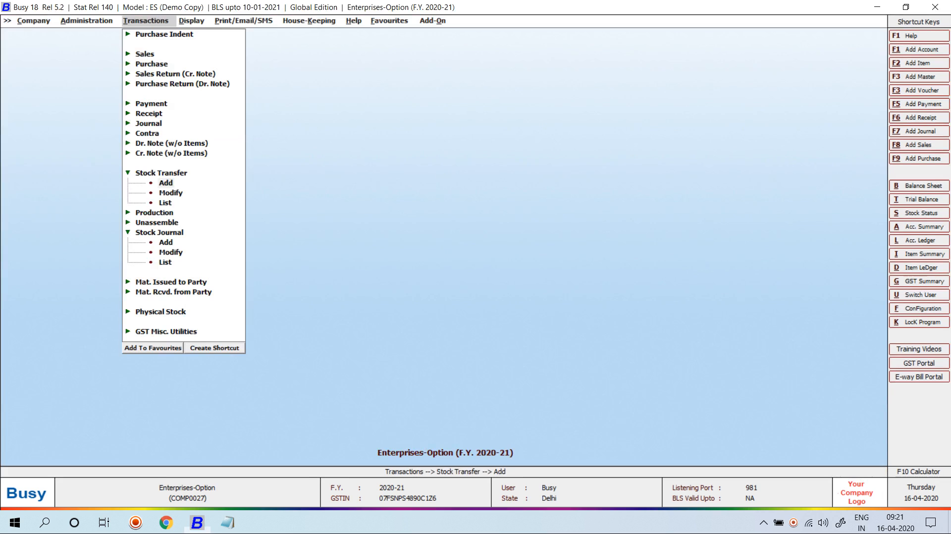
- Abandon the transfer and choose Purchase Indent > Modify to select an existing indent
{"action": "key", "text": "Up"}
{"action": "key", "text": "Up"}
{"action": "key", "text": "Up"}
{"action": "key", "text": "Up"}
{"action": "key", "text": "Up"}
{"action": "key", "text": "Up"}
{"action": "key", "text": "Up"}
{"action": "key", "text": "Up"}
{"action": "key", "text": "Up"}
{"action": "key", "text": "Up"}
{"action": "key", "text": "Up"}
{"action": "key", "text": "Up"}
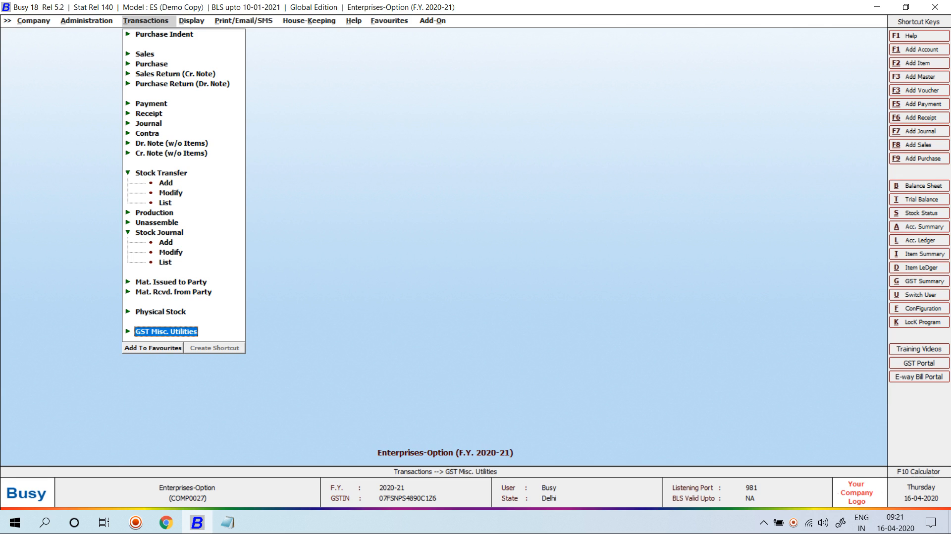
{"action": "key", "text": "Down"}
{"action": "key", "text": "Return"}
{"action": "key", "text": "Down"}
{"action": "key", "text": "Down"}
{"action": "key", "text": "Return"}
- Open Main-series purchase indent 1, check its 10 Computers, and close it unchanged
{"action": "key", "text": "Return"}
{"action": "key", "text": "Return"}
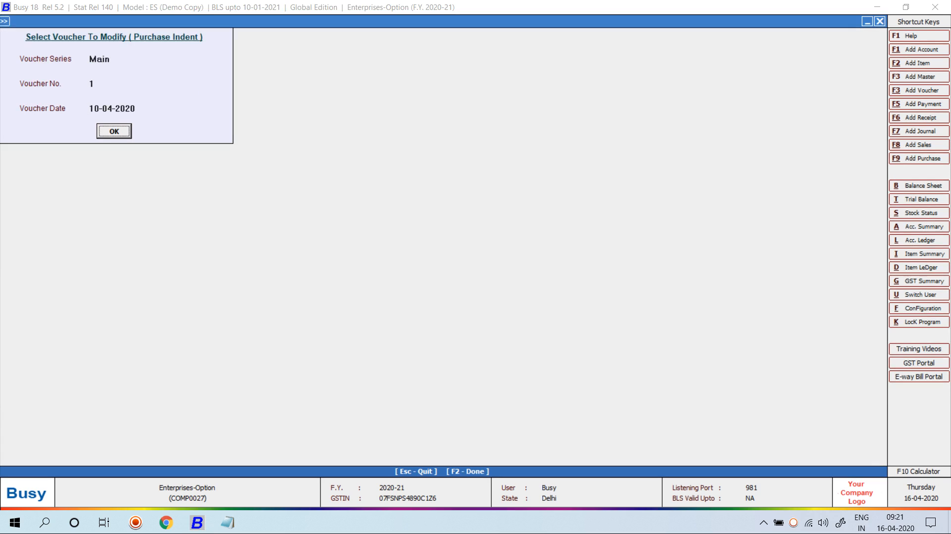
{"action": "key", "text": "Return"}
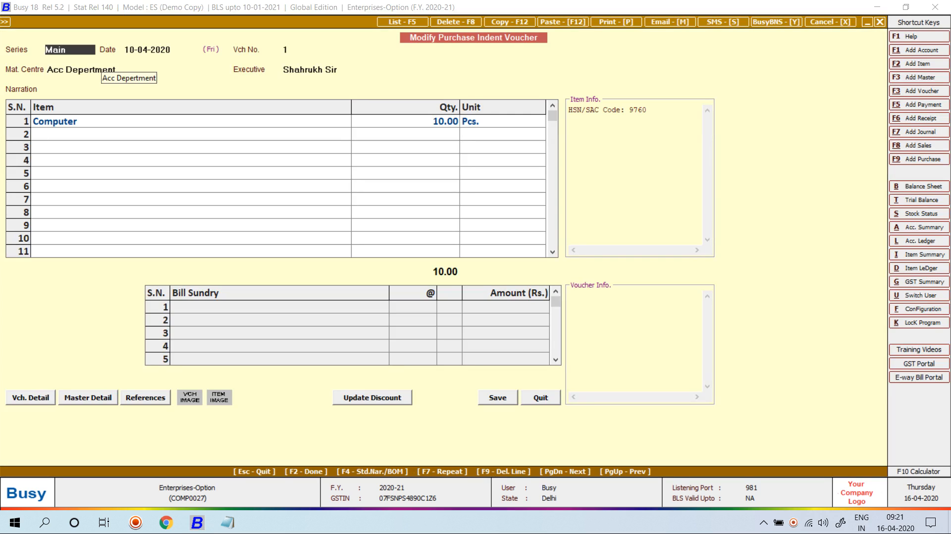
{"action": "key", "text": "Return"}
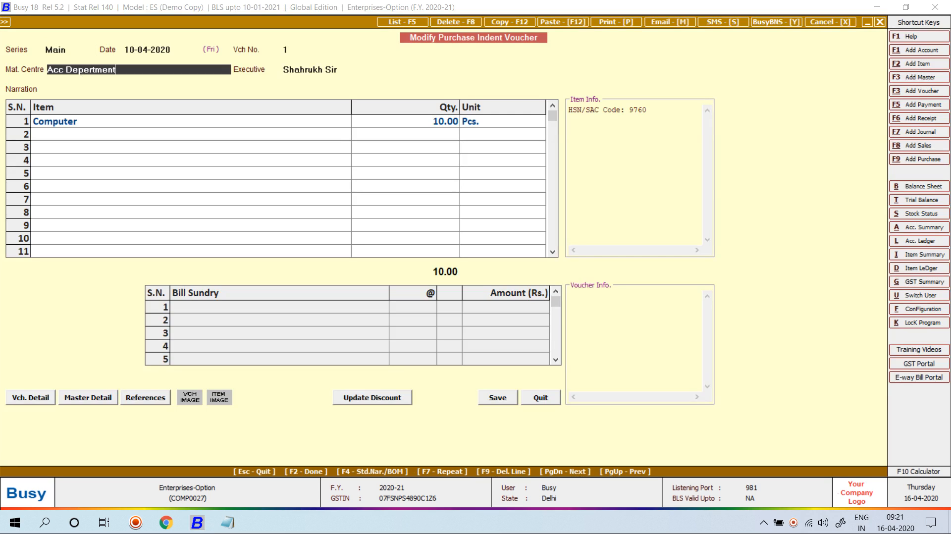
{"action": "key", "text": "Escape"}
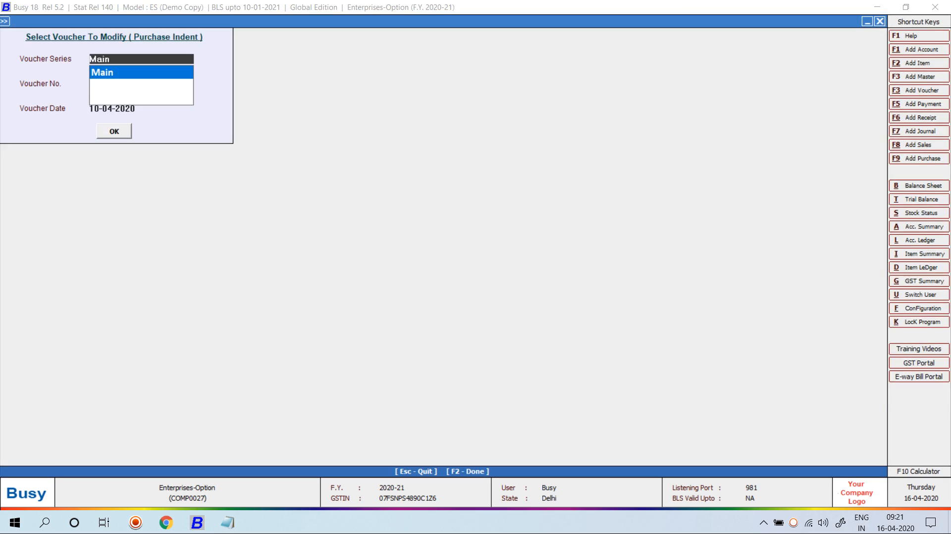
{"action": "key", "text": "Escape"}
{"action": "key", "text": "Escape"}
{"action": "key", "text": "Down"}
{"action": "key", "text": "Down"}
{"action": "key", "text": "Down"}
{"action": "key", "text": "Down"}
{"action": "key", "text": "Down"}
{"action": "key", "text": "Down"}
{"action": "key", "text": "Down"}
{"action": "key", "text": "Down"}
- Add a Main-series stock transfer dated 20-04-2020 from Acc Department to Main Store
{"action": "key", "text": "Down"}
{"action": "key", "text": "Down"}
{"action": "key", "text": "Down"}
{"action": "key", "text": "Down"}
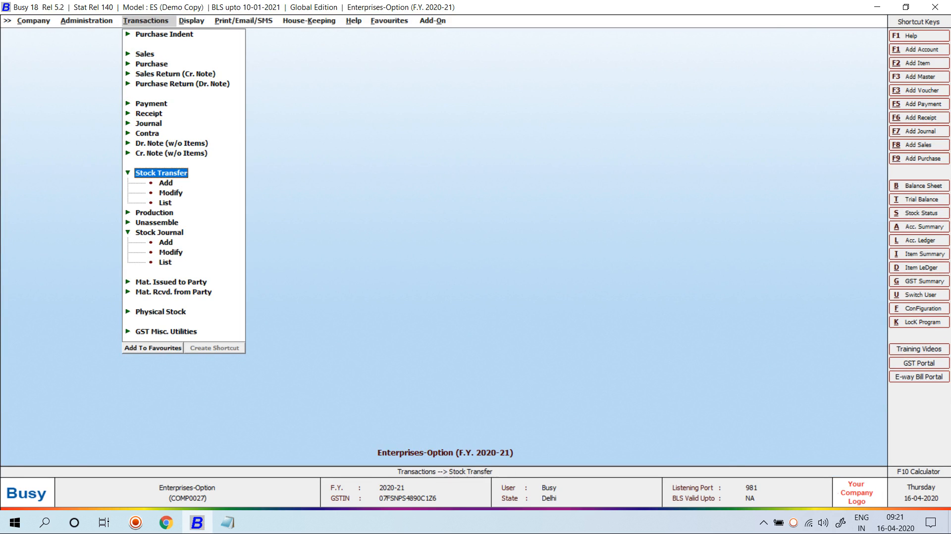
{"action": "key", "text": "Down"}
{"action": "key", "text": "Return"}
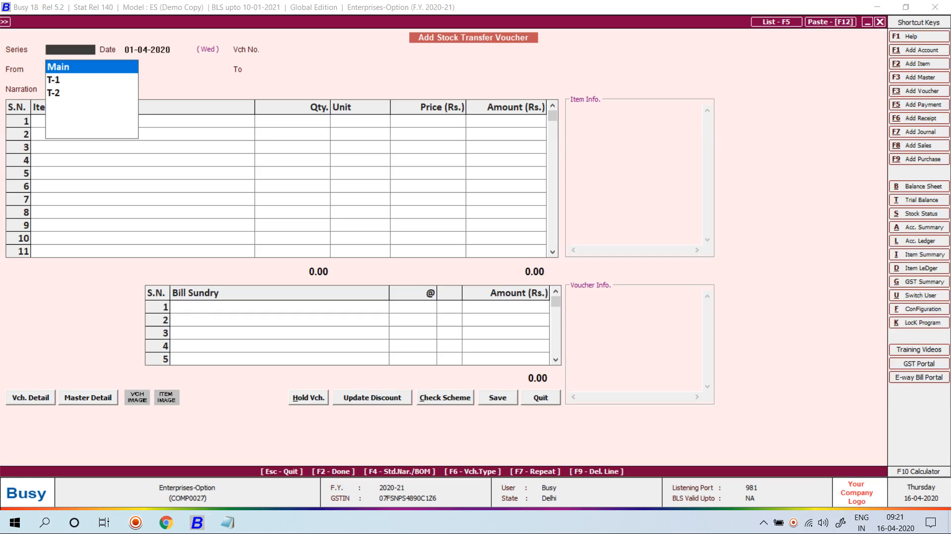
{"action": "key", "text": "Return"}
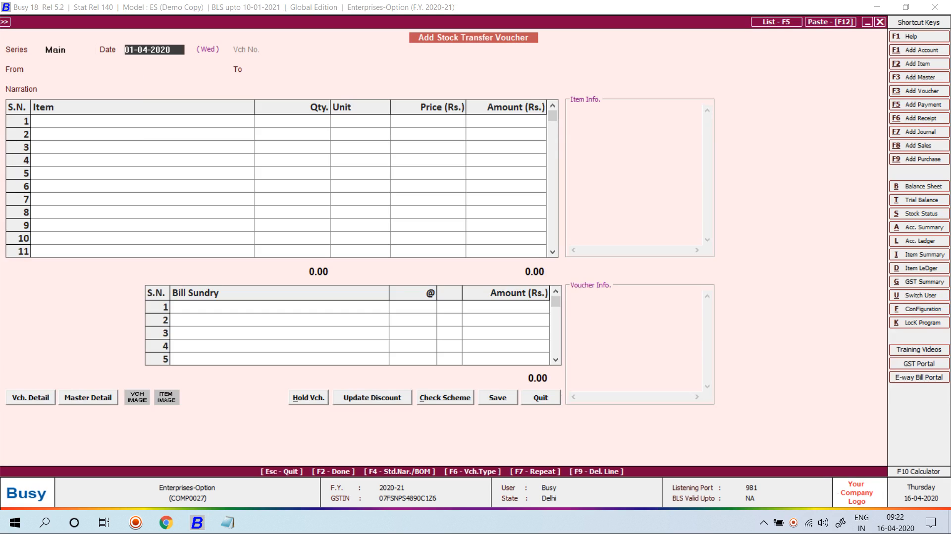
{"action": "type", "text": "20-04"}
{"action": "key", "text": "Return"}
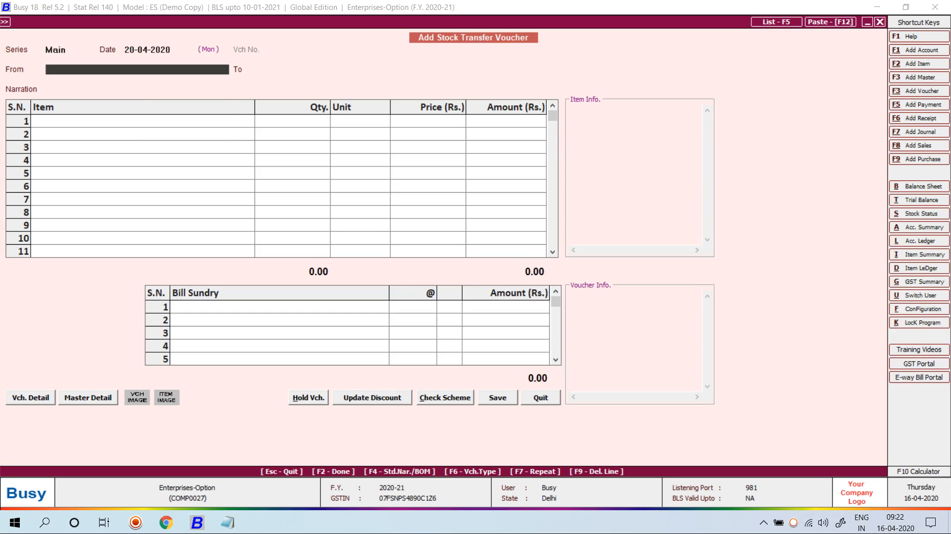
{"action": "key", "text": "Return"}
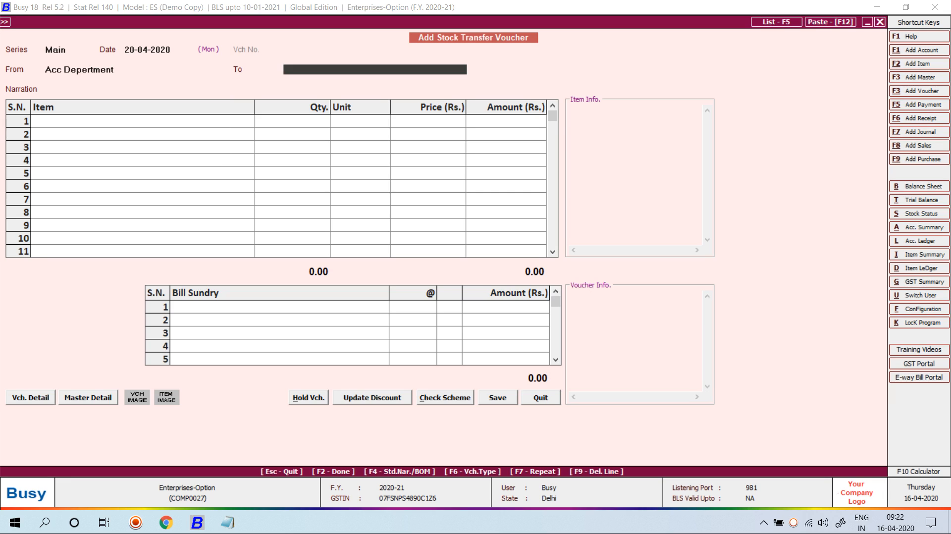
{"action": "key", "text": "Down"}
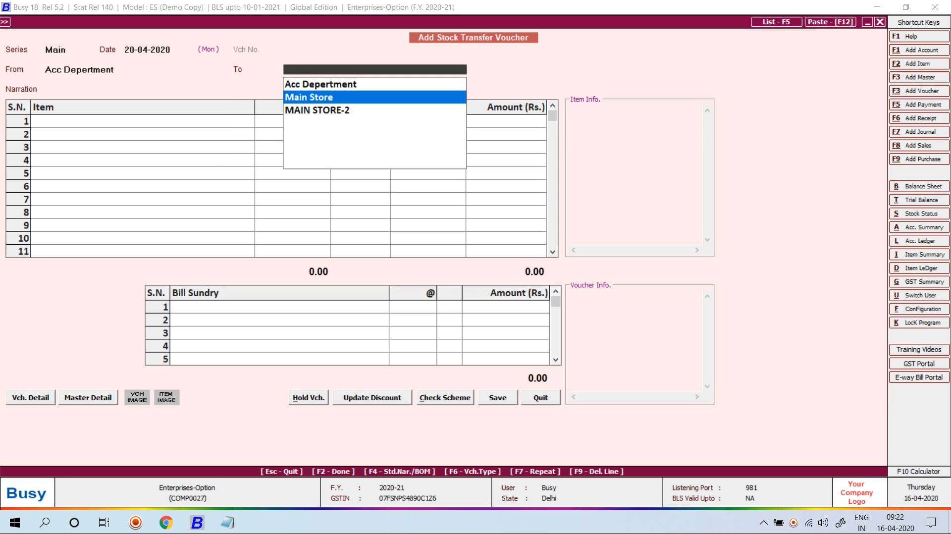
{"action": "key", "text": "Return"}
{"action": "key", "text": "Return"}
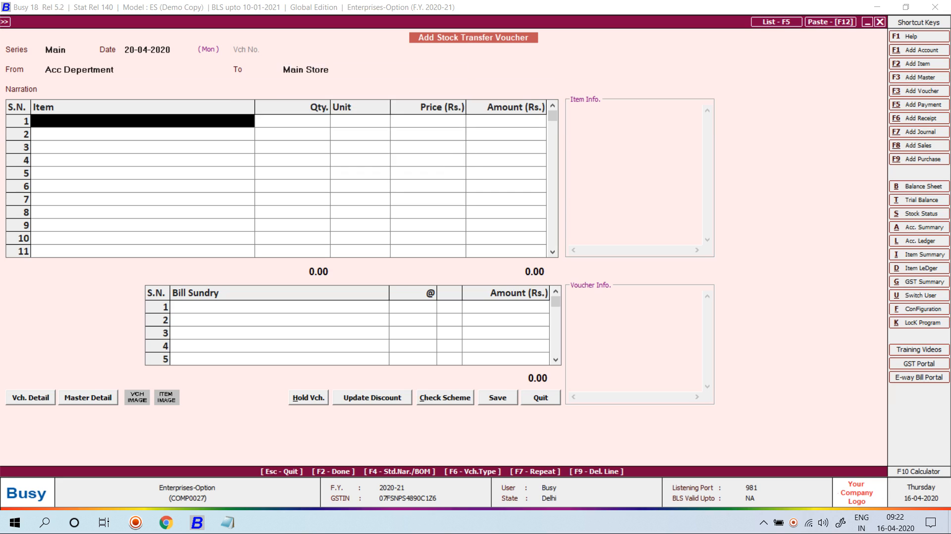
- Open the pending indents, select all, and close the list after finding nothing to pick
{"action": "key", "text": "Escape"}
{"action": "key", "text": "Return"}
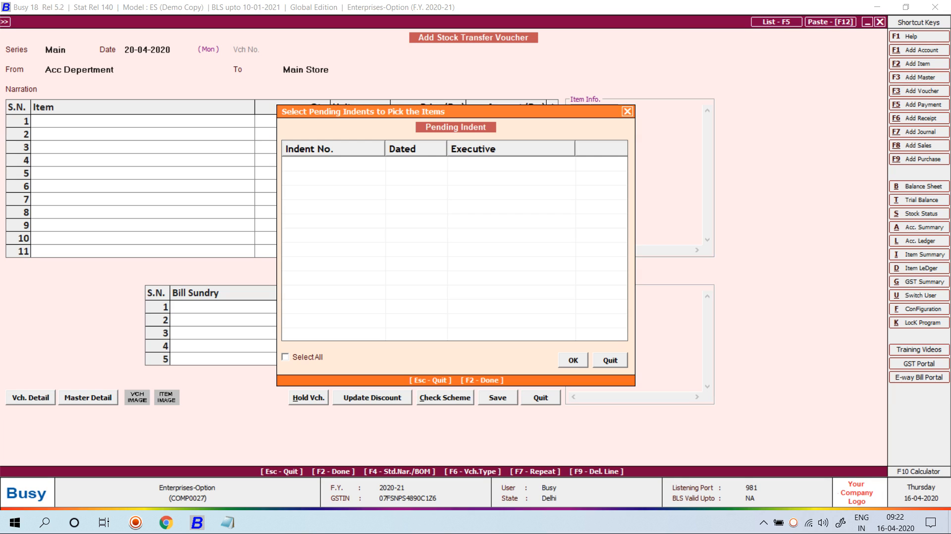
{"action": "key", "text": "space"}
{"action": "key", "text": "Escape"}
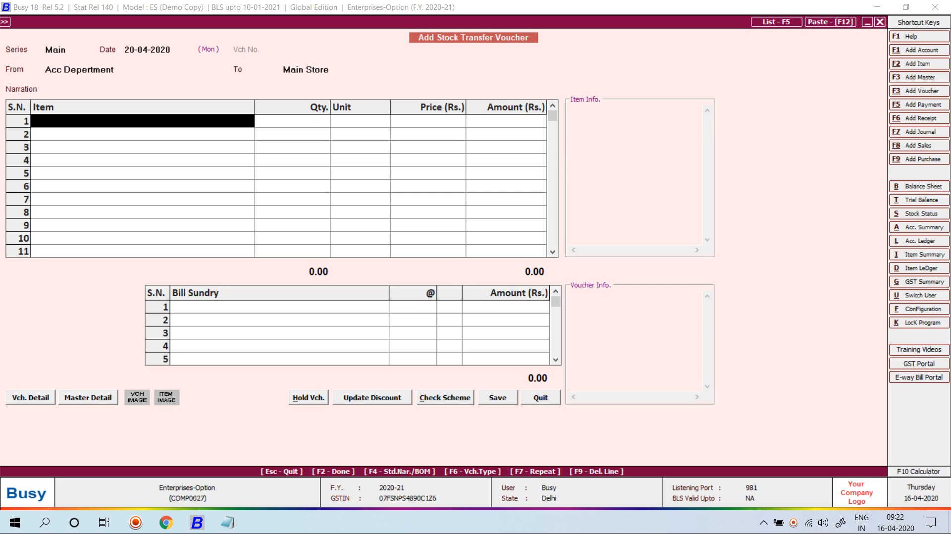
{"action": "key", "text": "alt+Tab"}
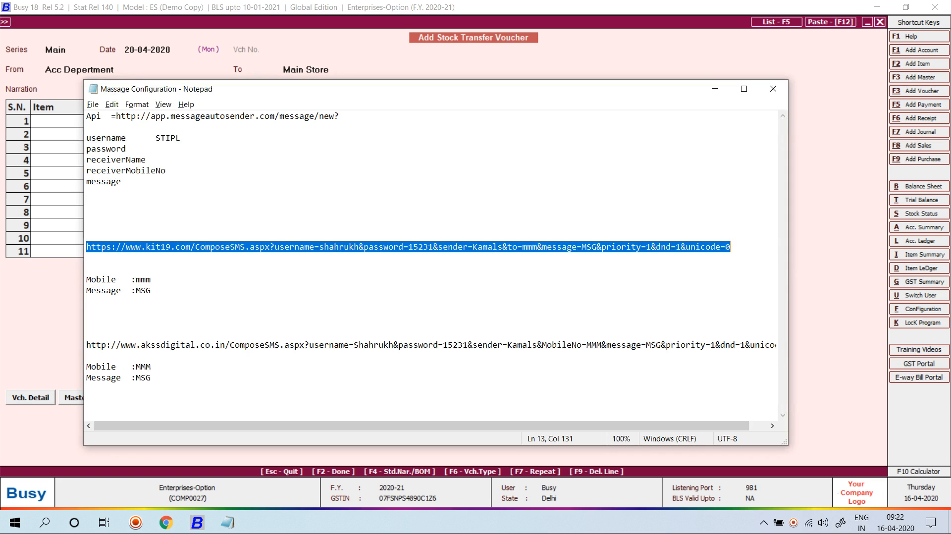
{"action": "key", "text": "alt+Tab"}
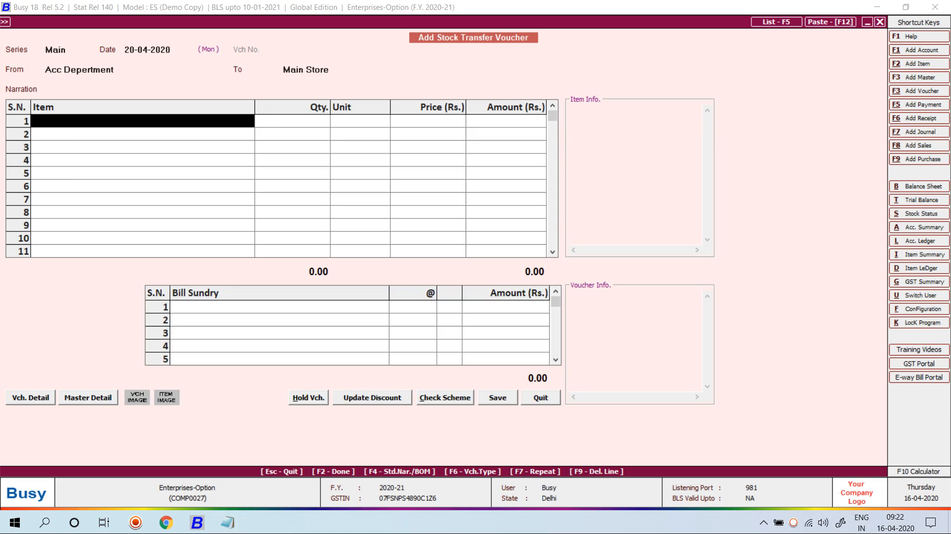
{"action": "key", "text": "Escape"}
{"action": "key", "text": "Escape"}
{"action": "key", "text": "Escape"}
{"action": "key", "text": "Escape"}
{"action": "key", "text": "Escape"}
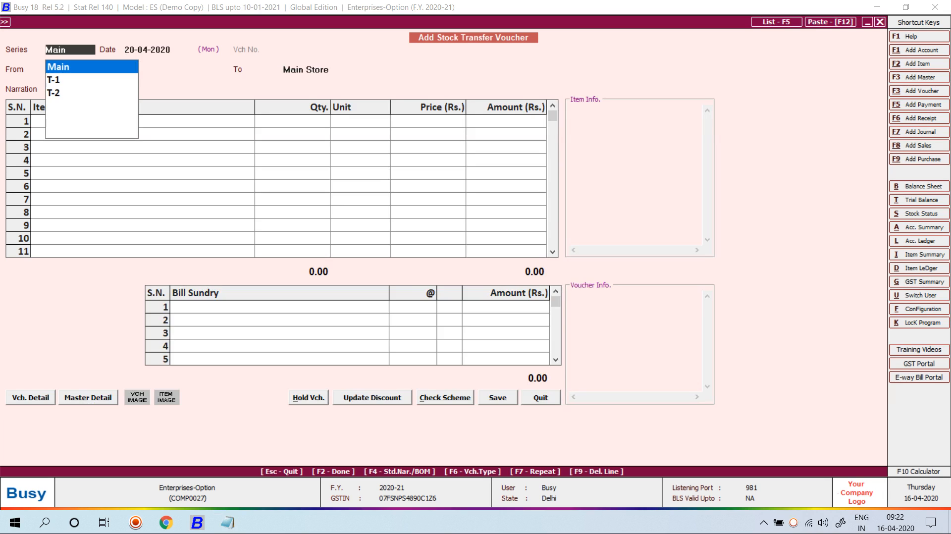
- Change the transfer to 10-04-2020 from Main Store to Acc Department and view pending indents
{"action": "key", "text": "Return"}
{"action": "type", "text": "10"}
{"action": "key", "text": "Return"}
{"action": "key", "text": "Return"}
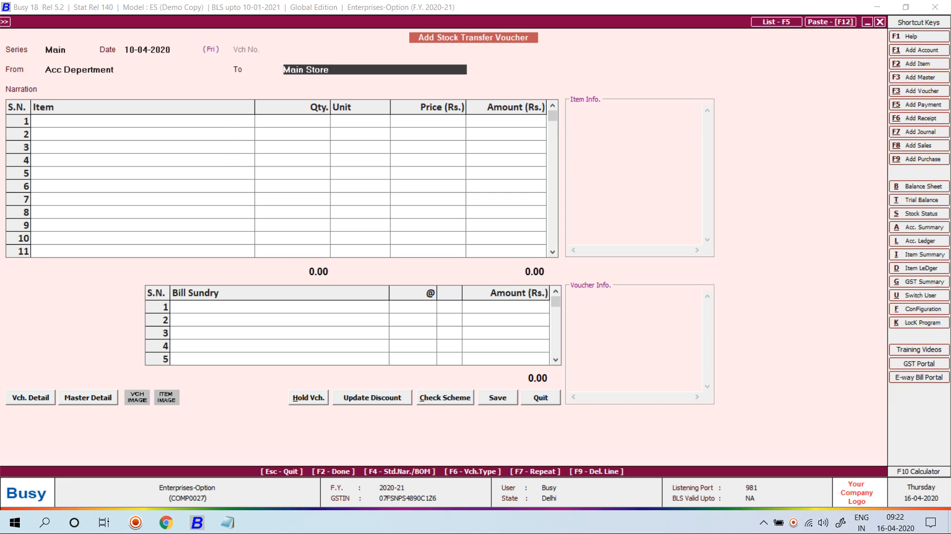
{"action": "key", "text": "Escape"}
{"action": "key", "text": "Down"}
{"action": "key", "text": "Return"}
{"action": "type", "text": "ac"}
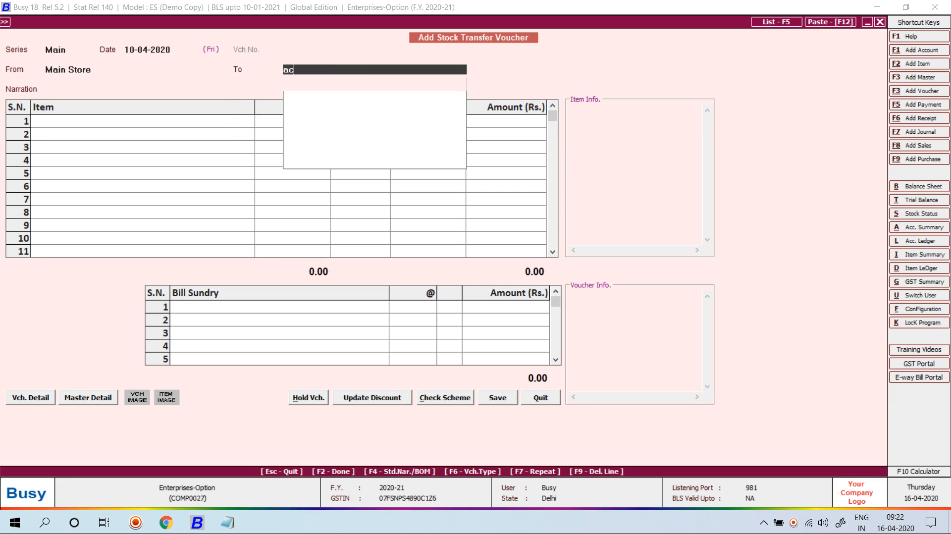
{"action": "key", "text": "Return"}
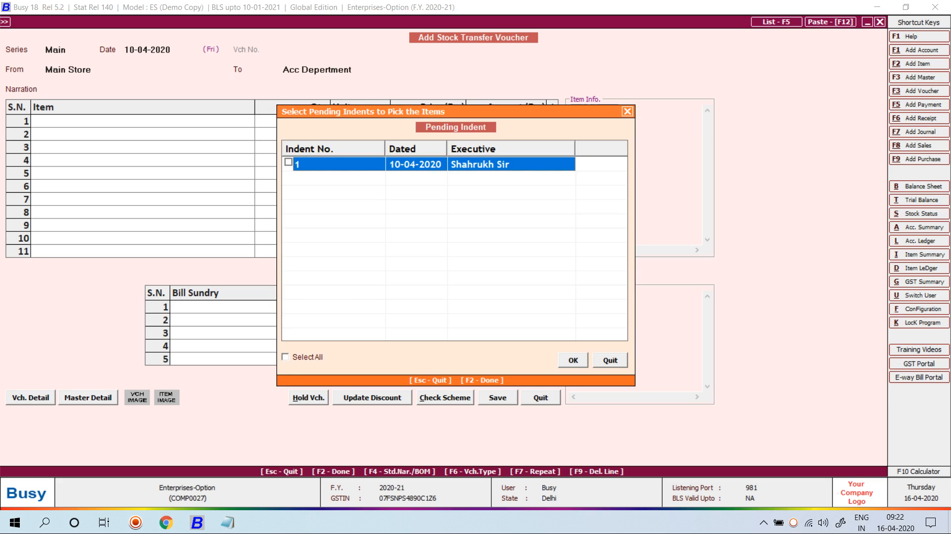
{"action": "key", "text": "Escape"}
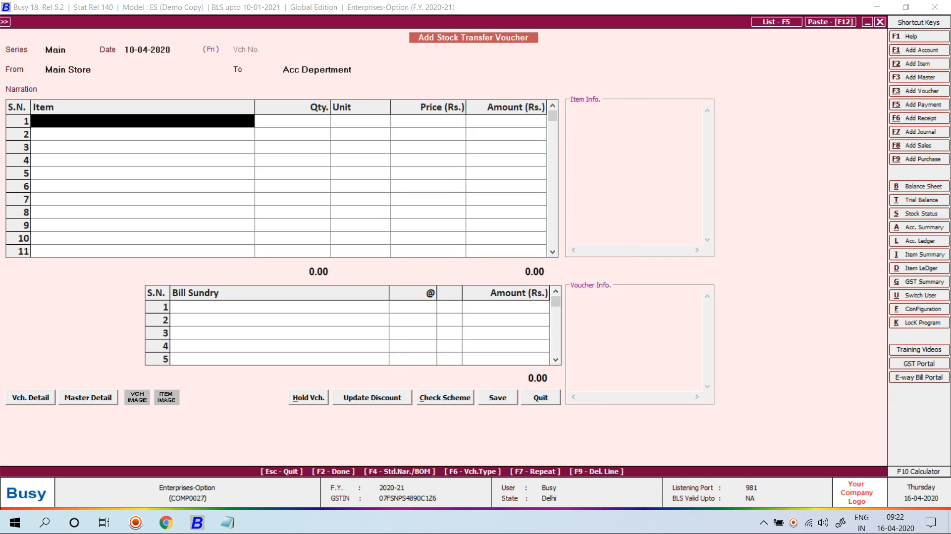
- Quit the stock transfer voucher without saving, confirming Yes
{"action": "key", "text": "Escape"}
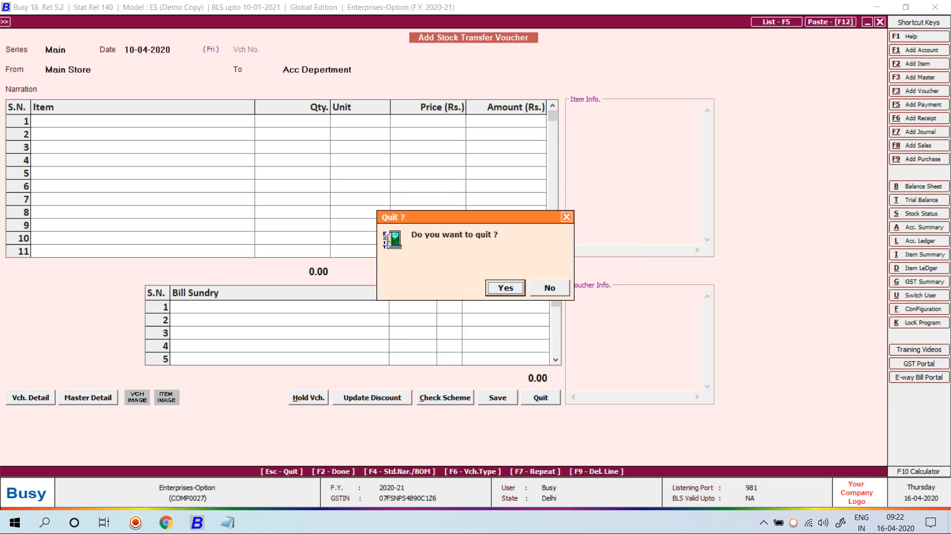
{"action": "key", "text": "Right"}
{"action": "key", "text": "Left"}
{"action": "key", "text": "Return"}
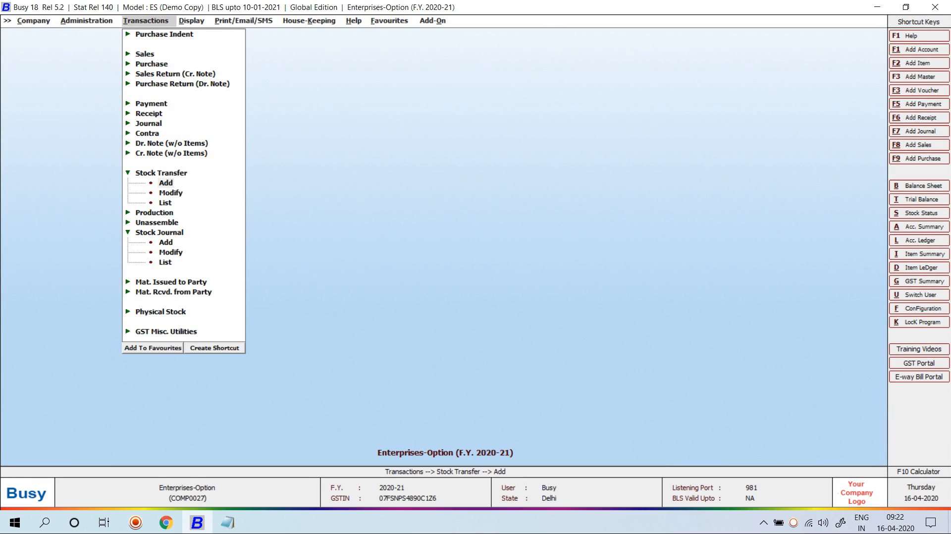
- Start a stock transfer dated 11-04-2020, check the pending indents, then abandon the voucher
{"action": "key", "text": "Return"}
{"action": "key", "text": "Return"}
{"action": "type", "text": "11"}
{"action": "key", "text": "Return"}
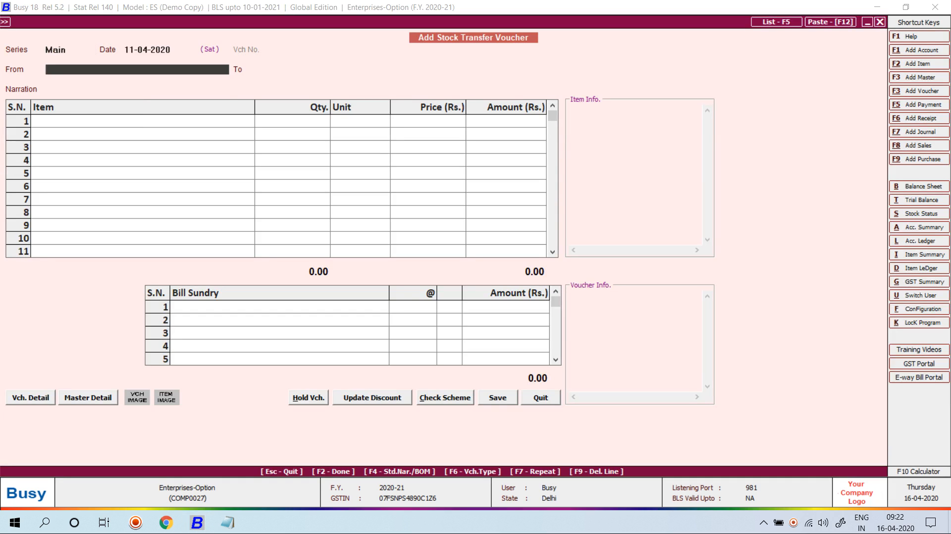
{"action": "key", "text": "Return"}
{"action": "key", "text": "Down"}
{"action": "key", "text": "Return"}
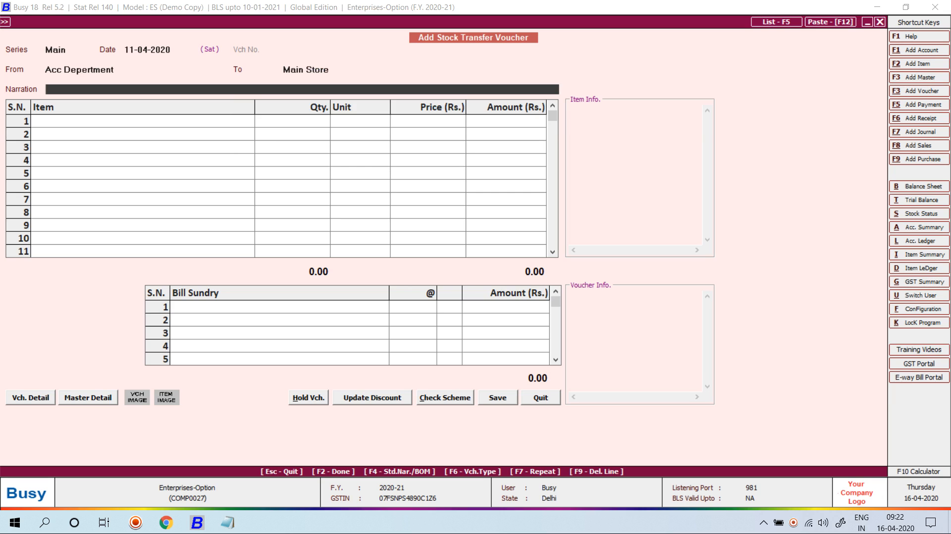
{"action": "key", "text": "Return"}
{"action": "key", "text": "Escape"}
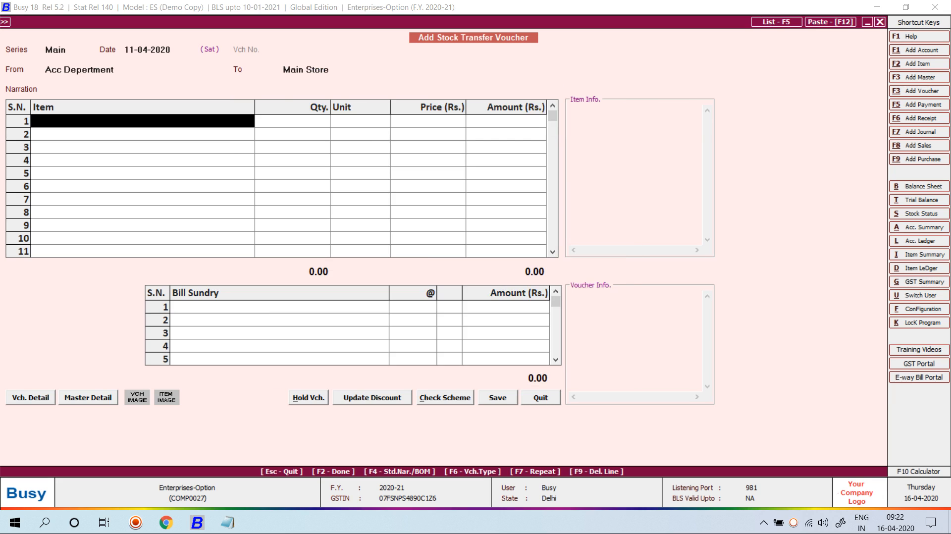
{"action": "key", "text": "Escape"}
{"action": "key", "text": "Right"}
{"action": "key", "text": "Return"}
{"action": "key", "text": "Escape"}
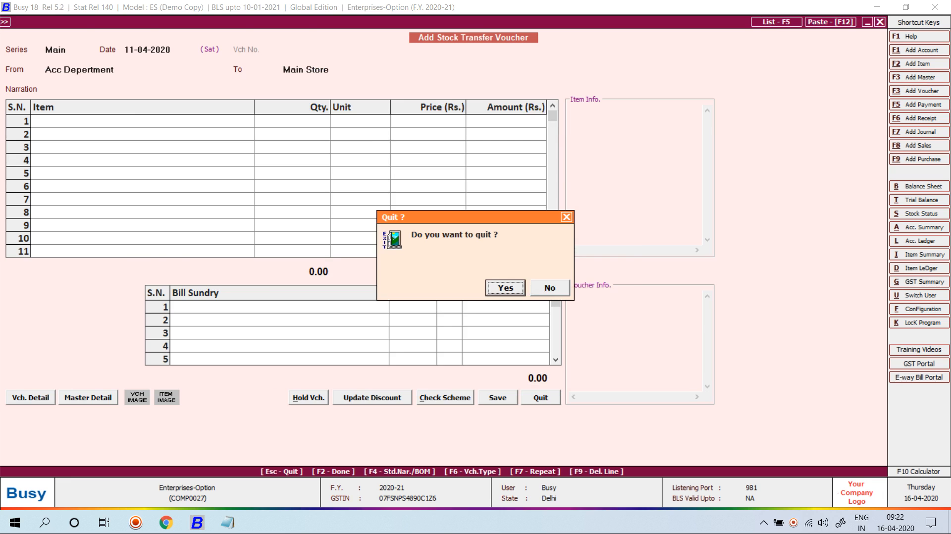
{"action": "key", "text": "Return"}
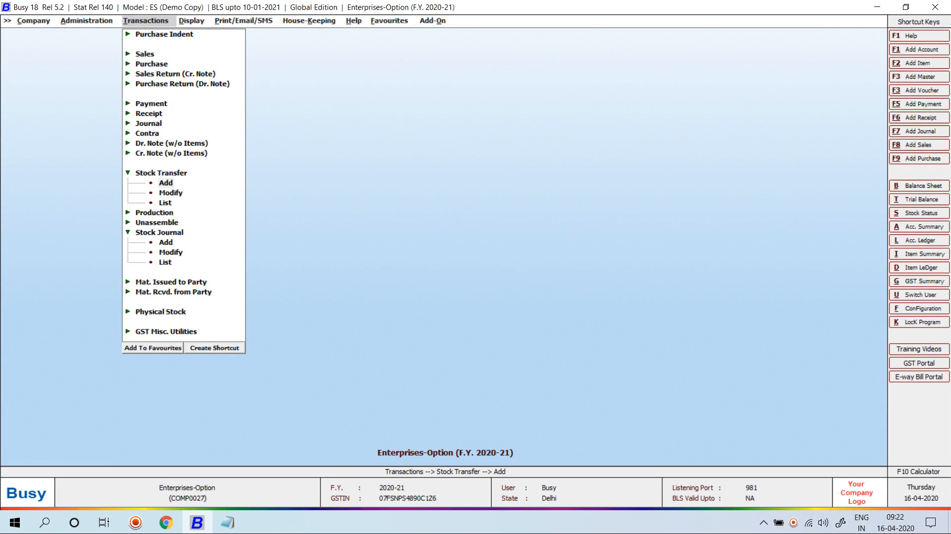
- Begin a new stock transfer dated 20-04-2020 from Main Store to Acc Department
{"action": "key", "text": "Return"}
{"action": "key", "text": "Return"}
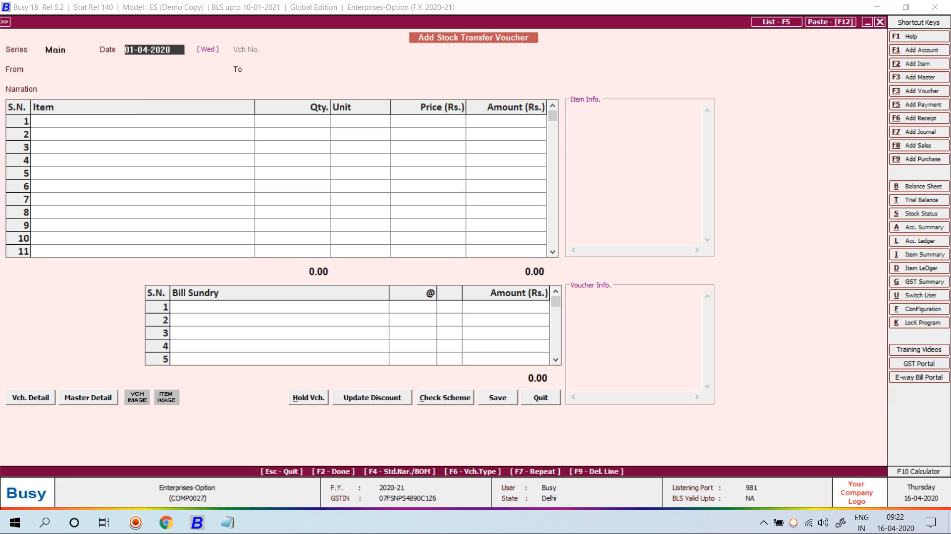
{"action": "type", "text": "20-4"}
{"action": "key", "text": "Return"}
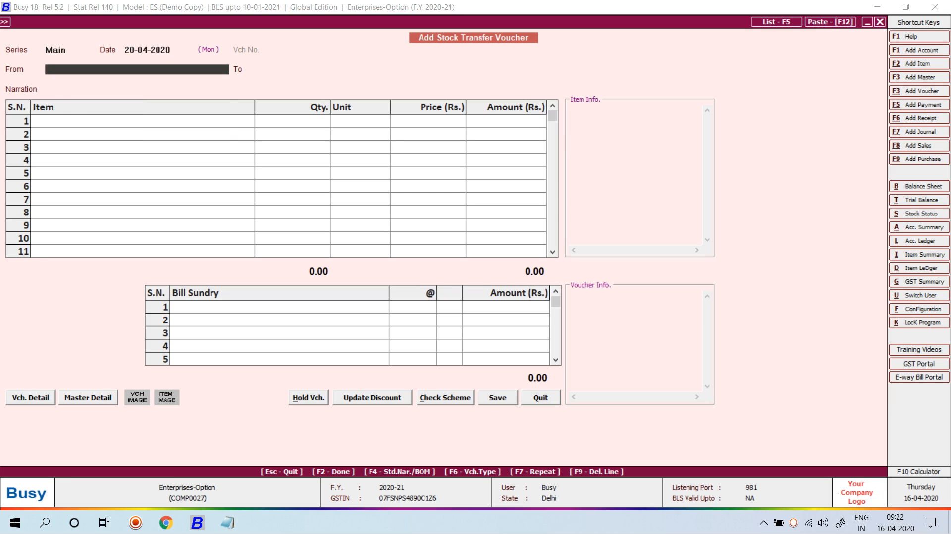
{"action": "key", "text": "Down"}
{"action": "key", "text": "Return"}
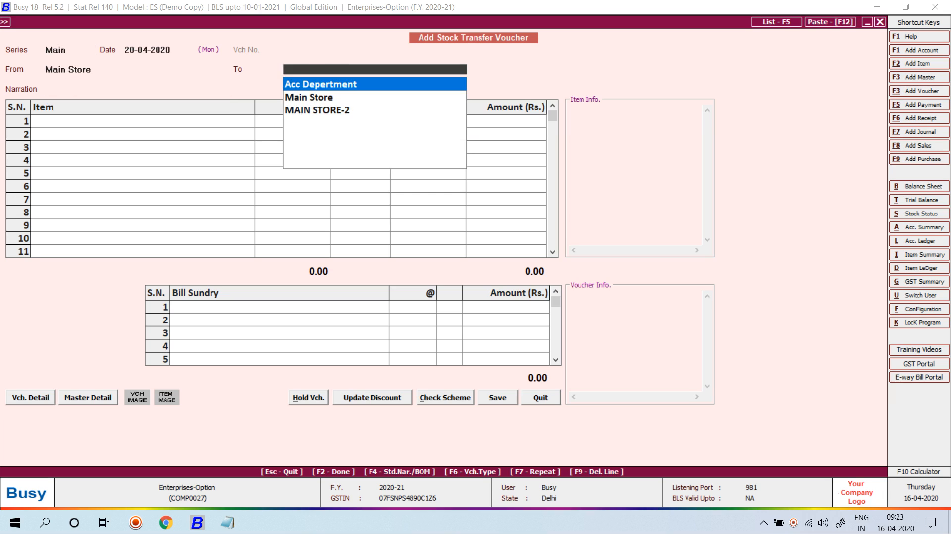
{"action": "key", "text": "Return"}
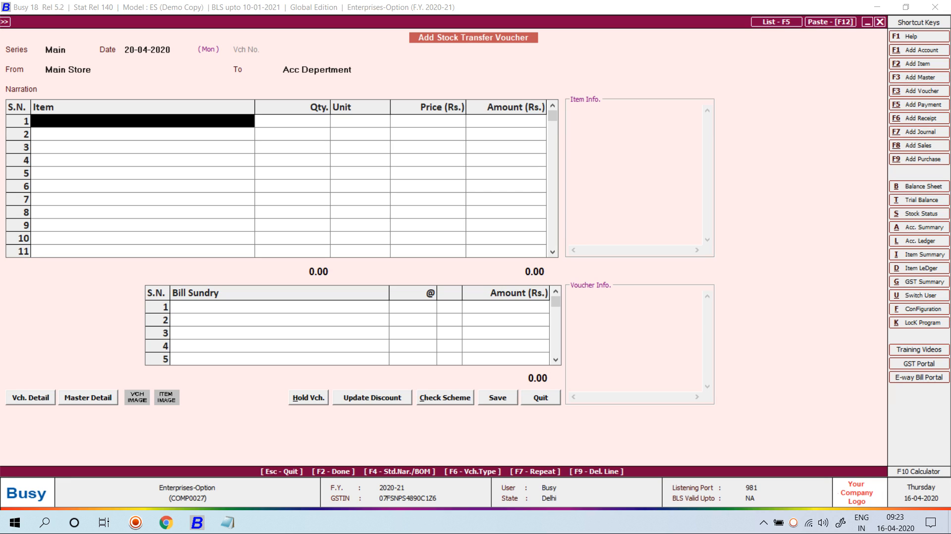
- Pull the 10 Computers from pending indent 1, accept the negative stock warning, and save
{"action": "key", "text": "alt+i"}
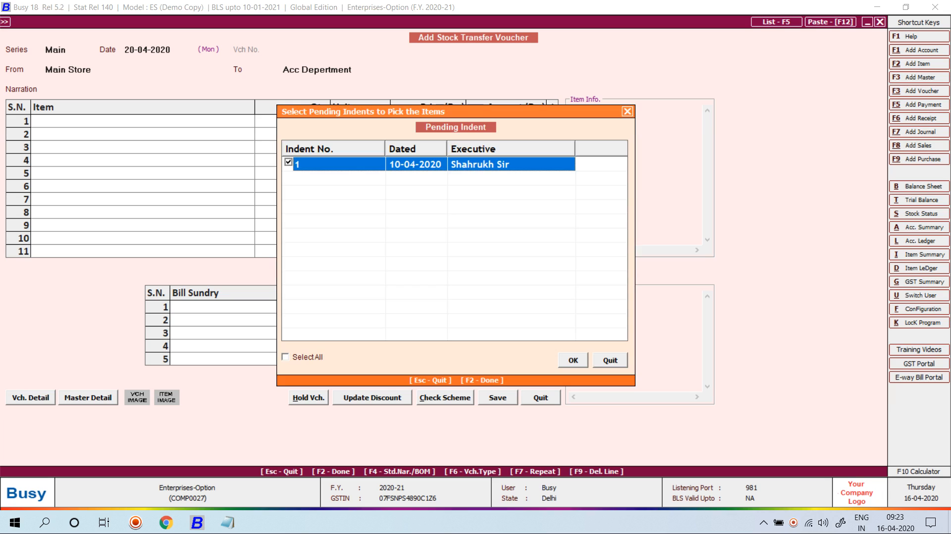
{"action": "key", "text": "F2"}
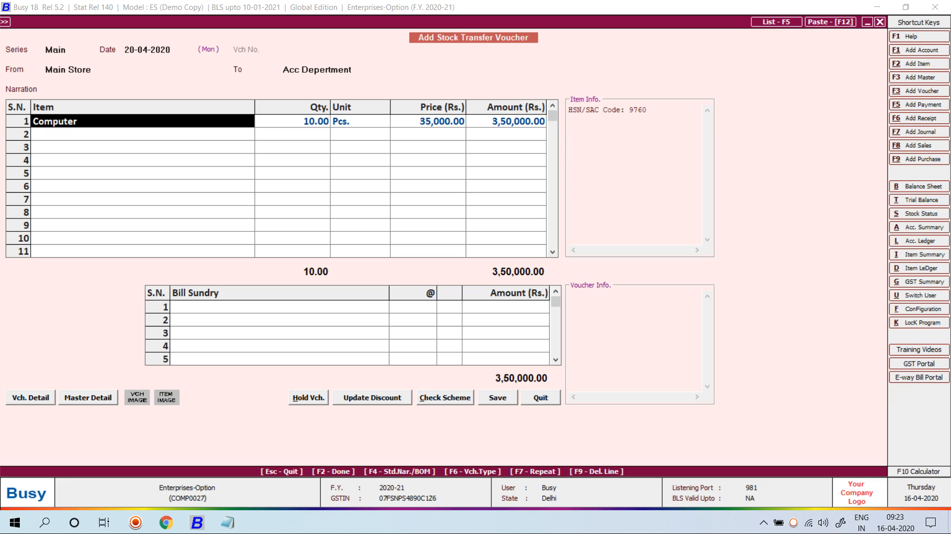
{"action": "key", "text": "F2"}
{"action": "key", "text": "F2"}
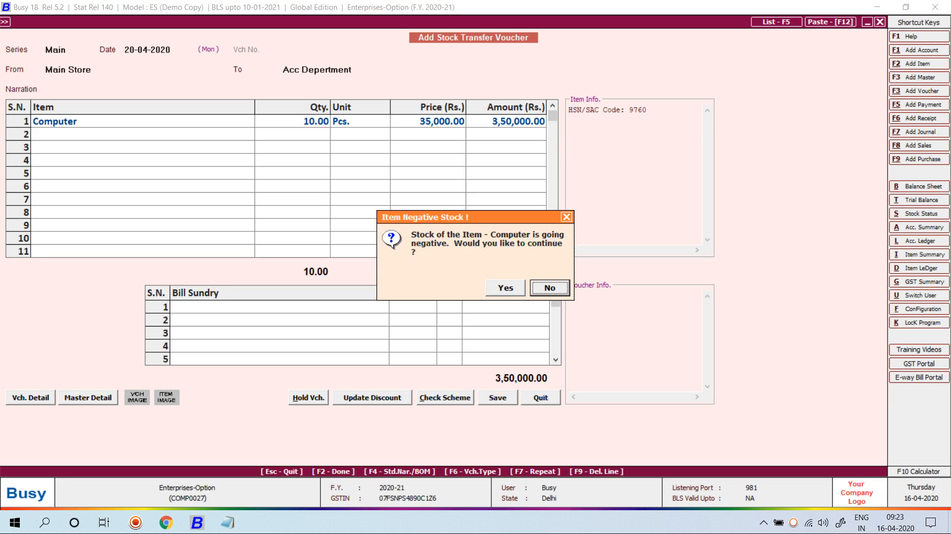
{"action": "key", "text": "Left"}
{"action": "key", "text": "Return"}
{"action": "key", "text": "Return"}
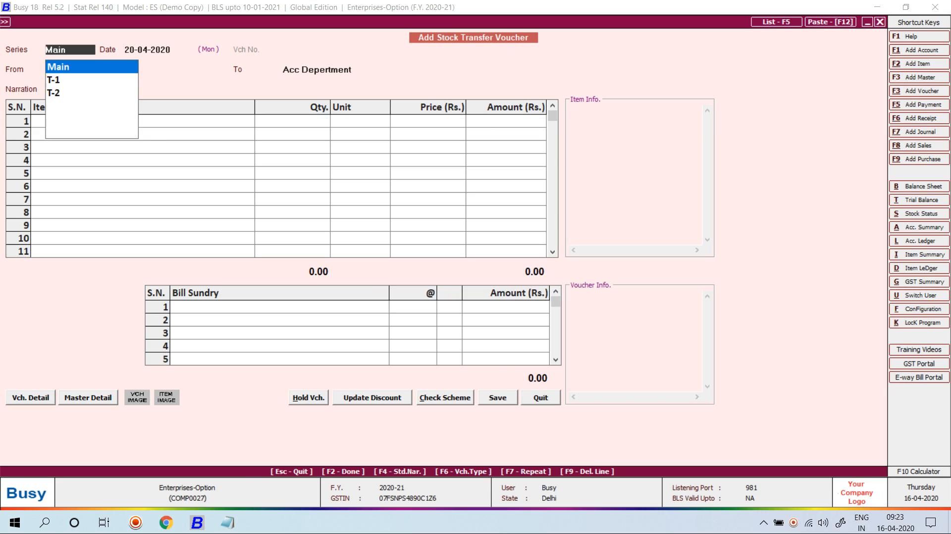
{"action": "key", "text": "Escape"}
{"action": "key", "text": "Up"}
{"action": "key", "text": "Up"}
{"action": "key", "text": "Up"}
{"action": "key", "text": "Up"}
{"action": "key", "text": "Up"}
{"action": "key", "text": "Up"}
{"action": "key", "text": "Up"}
{"action": "key", "text": "Up"}
{"action": "key", "text": "Up"}
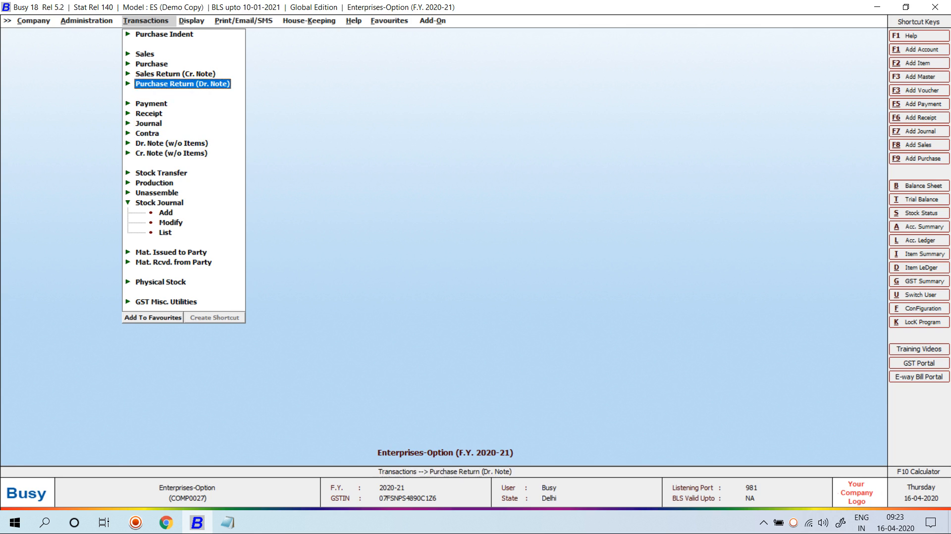
- Start a Main-series purchase voucher 136 dated 22-04-2020 with type L/GST-ItemWise
{"action": "key", "text": "Right"}
{"action": "key", "text": "Down"}
{"action": "key", "text": "Return"}
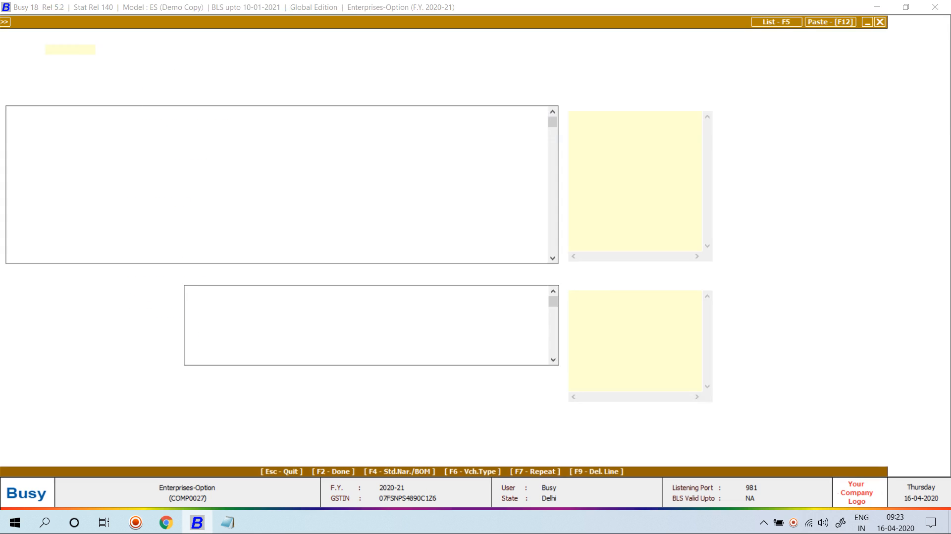
{"action": "key", "text": "Return"}
{"action": "type", "text": "22"}
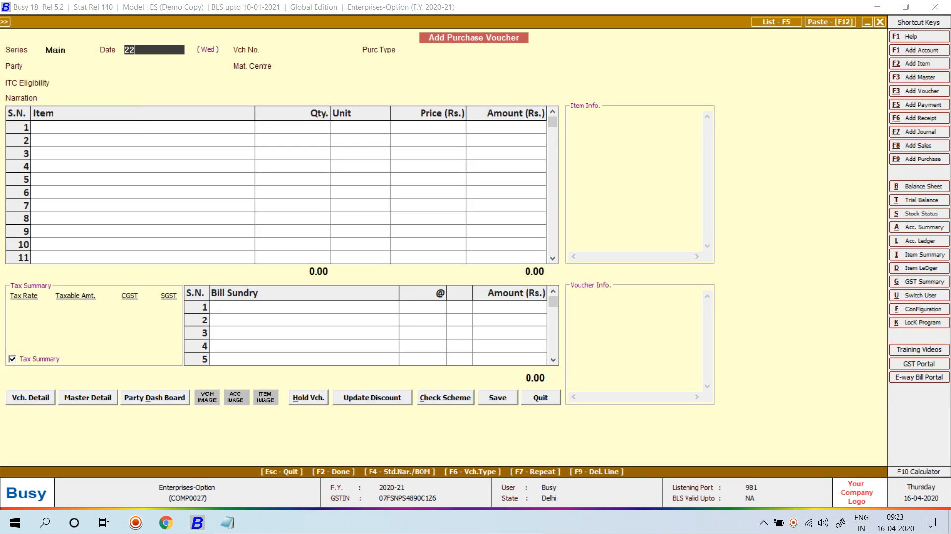
{"action": "key", "text": "Return"}
{"action": "type", "text": "136"}
{"action": "key", "text": "Return"}
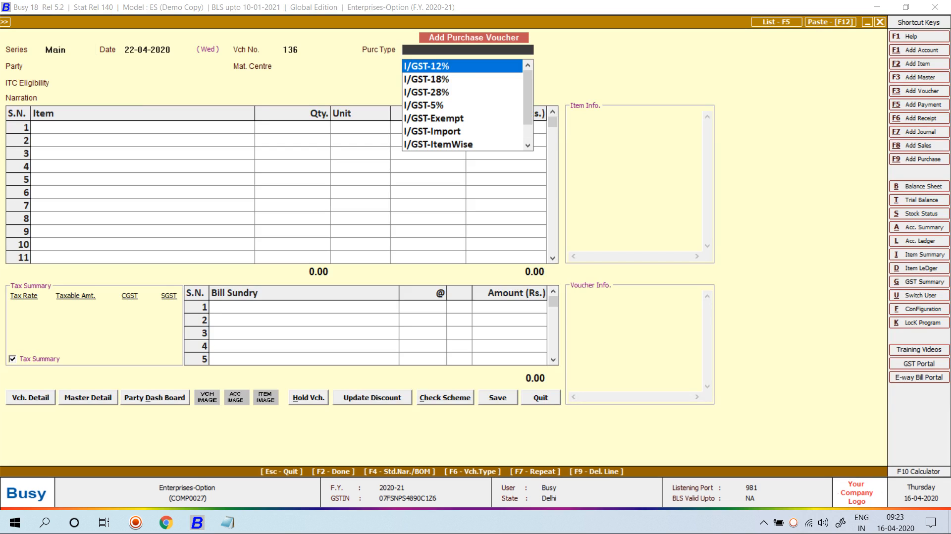
{"action": "type", "text": "l ite"}
{"action": "key", "text": "Return"}
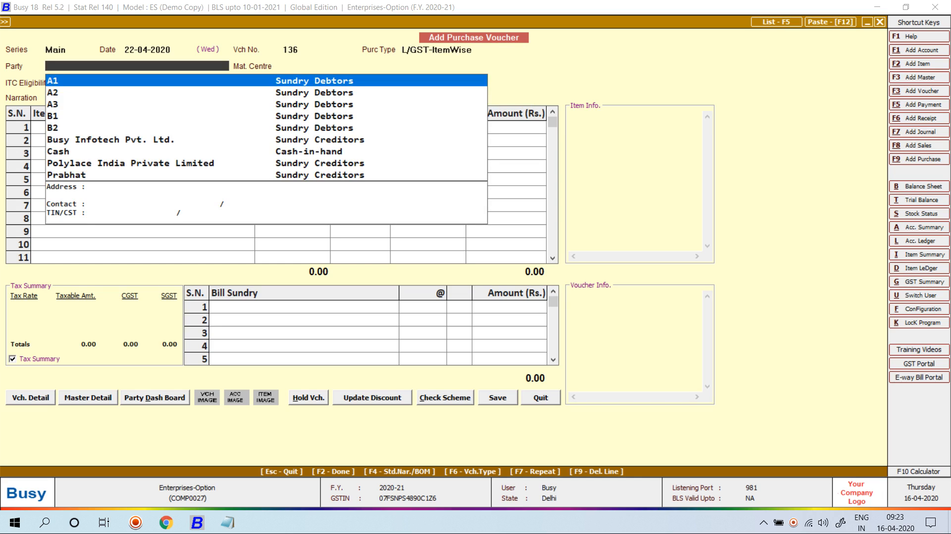
- Set the party to Shiv Kirpa Trading Company and the material centre to Acc Department
{"action": "type", "text": "c"}
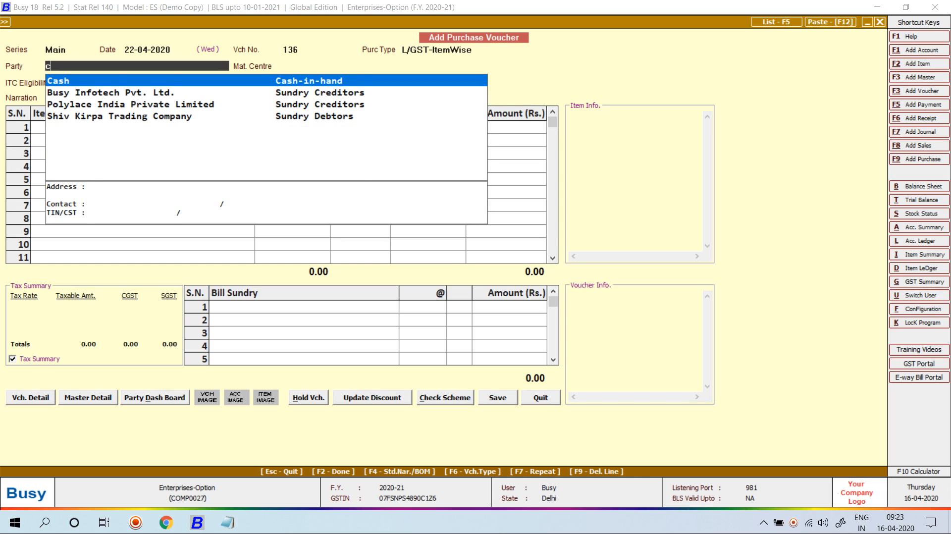
{"action": "key", "text": "Down"}
{"action": "key", "text": "Return"}
{"action": "type", "text": "s"}
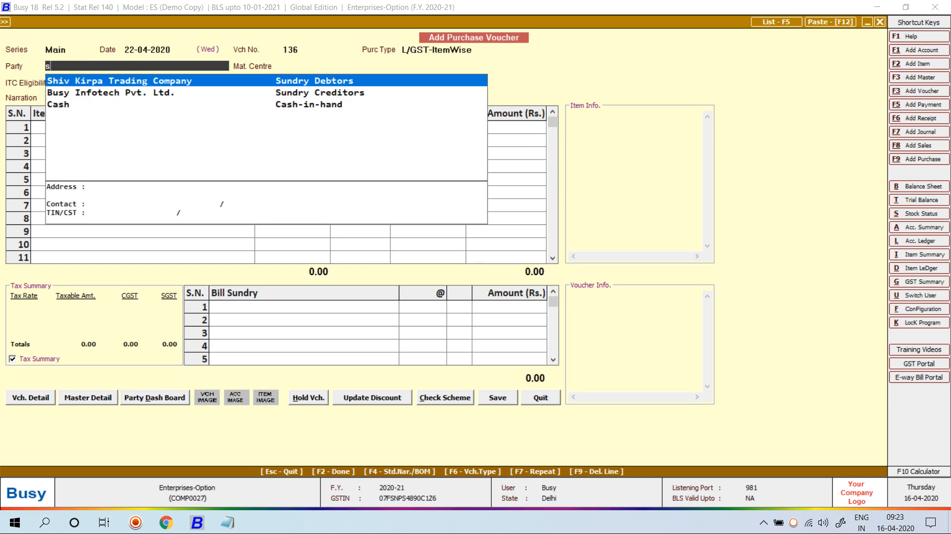
{"action": "key", "text": "BackSpace"}
{"action": "type", "text": "s"}
{"action": "key", "text": "Return"}
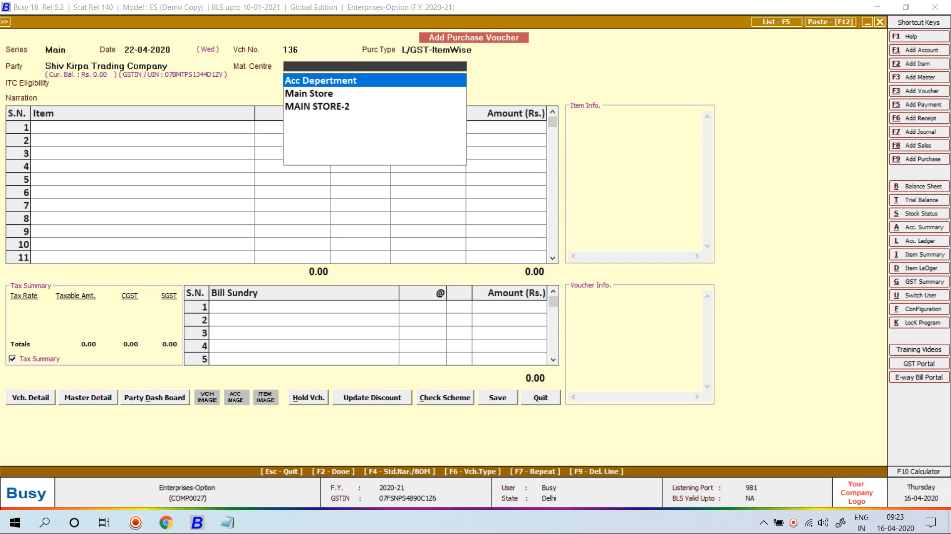
{"action": "key", "text": "Return"}
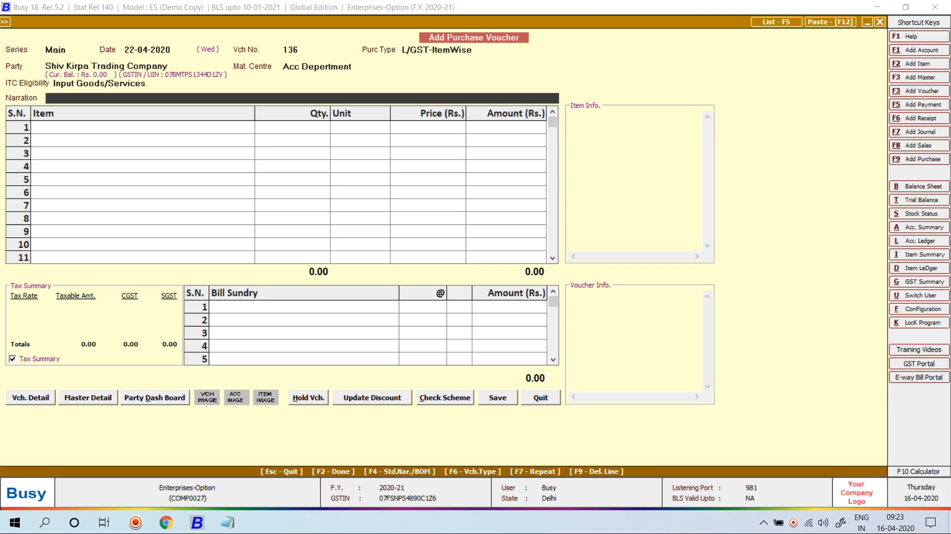
{"action": "key", "text": "Return"}
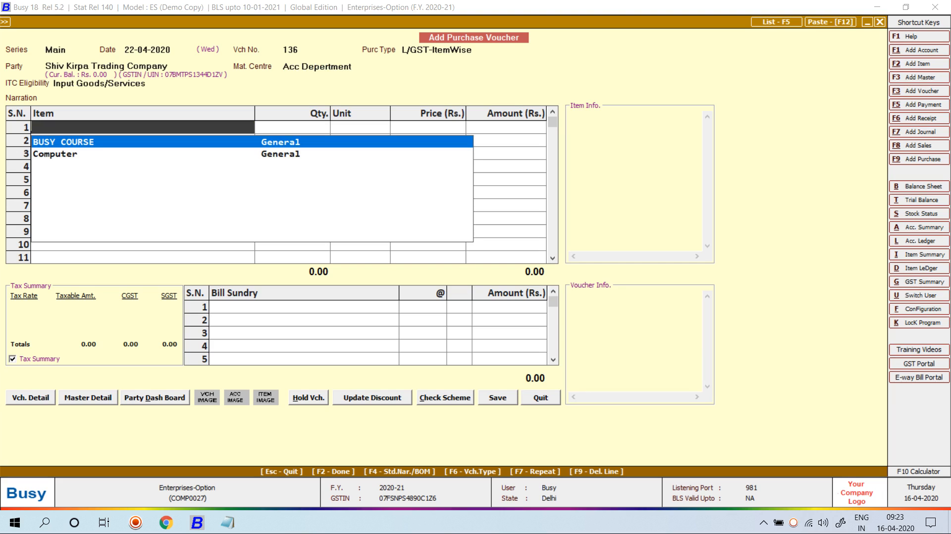
- Add 10 Computers as the purchased item and accept the item-wise GST details
{"action": "key", "text": "Down"}
{"action": "key", "text": "Return"}
{"action": "type", "text": "10"}
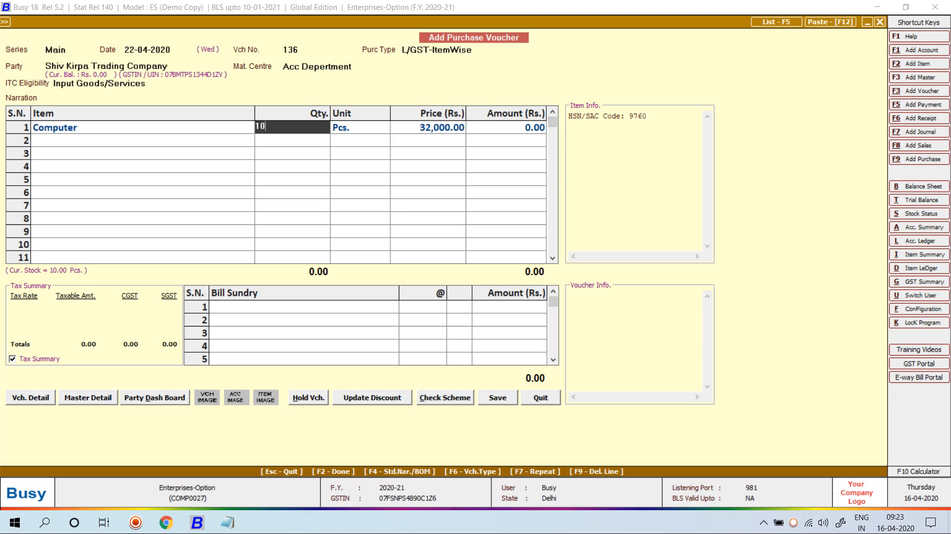
{"action": "key", "text": "Return"}
{"action": "key", "text": "Return"}
{"action": "key", "text": "Return"}
{"action": "key", "text": "Return"}
{"action": "key", "text": "Return"}
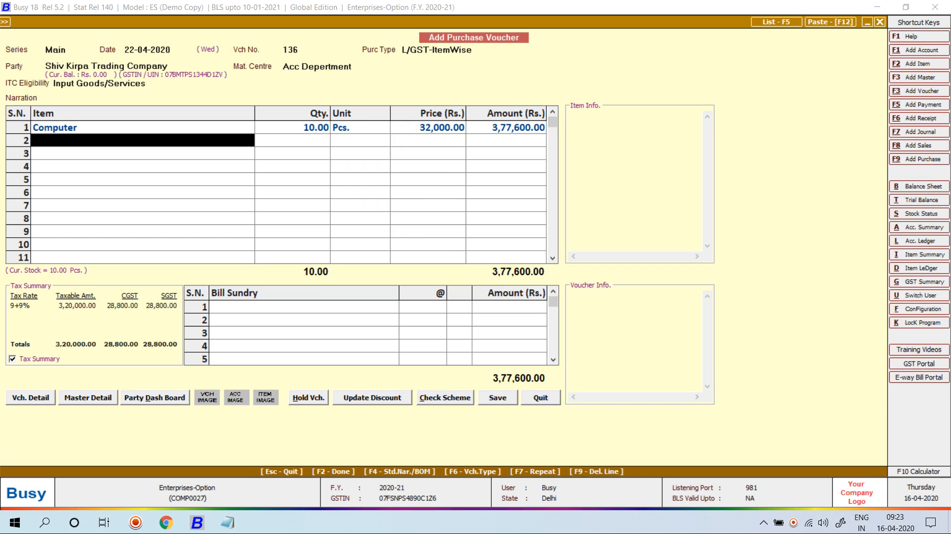
{"action": "key", "text": "Return"}
- Save purchase voucher 136 and bring up the Purchase Modify voucher selection
{"action": "key", "text": "Return"}
{"action": "key", "text": "F2"}
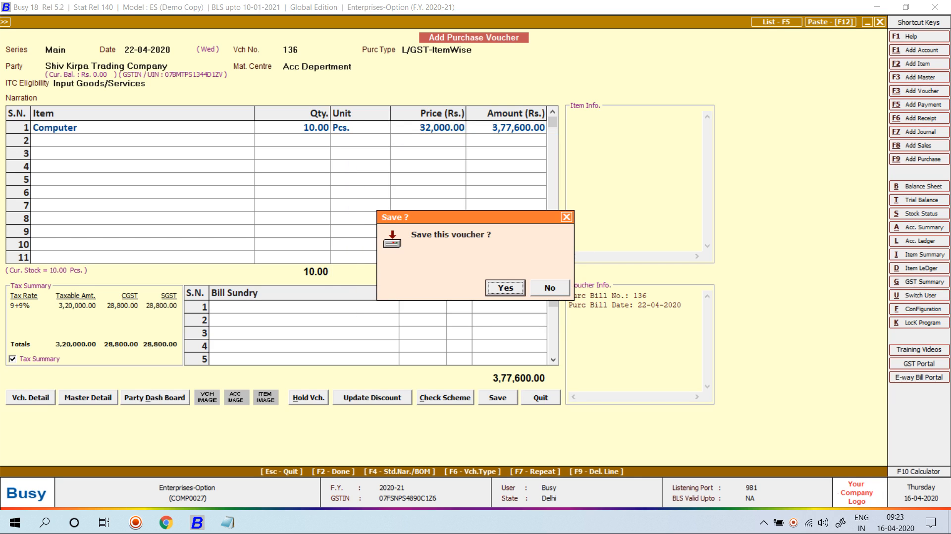
{"action": "key", "text": "Right"}
{"action": "key", "text": "Return"}
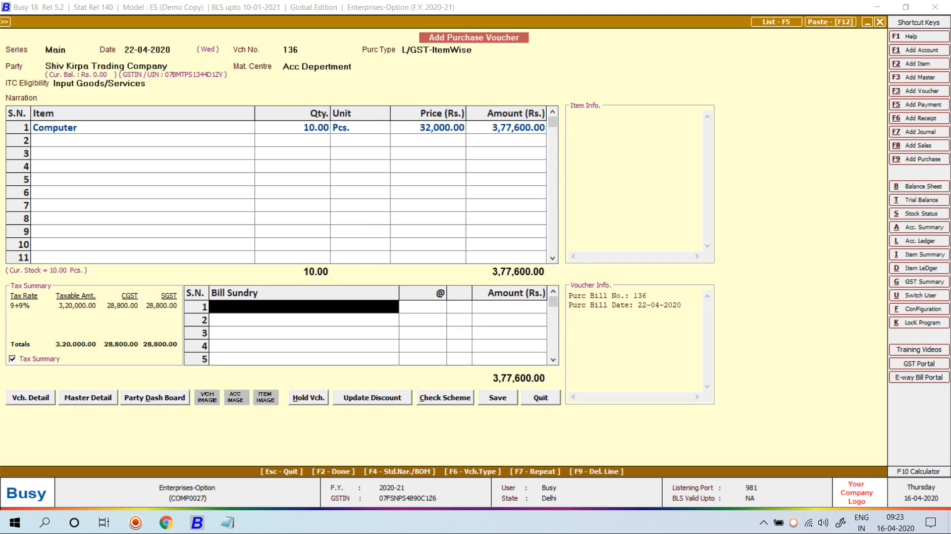
{"action": "key", "text": "Return"}
{"action": "key", "text": "F2"}
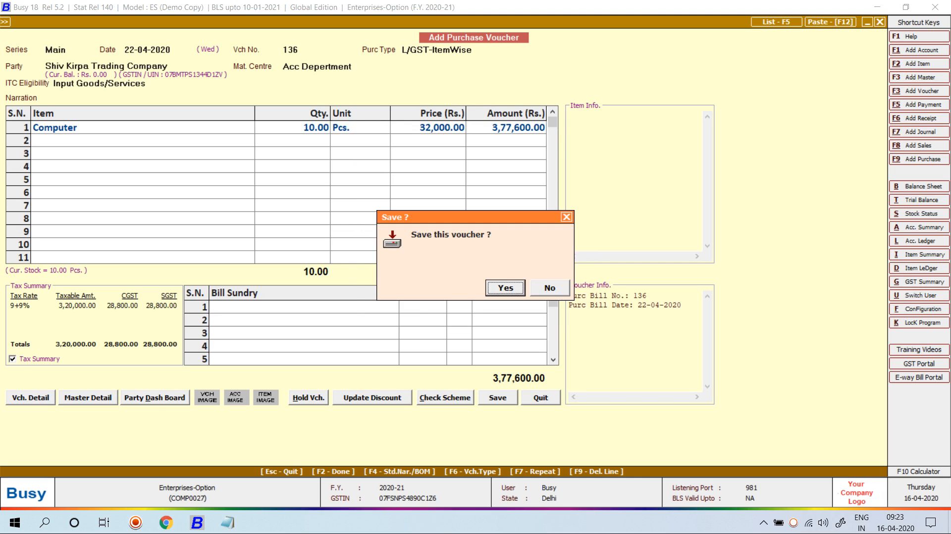
{"action": "key", "text": "Return"}
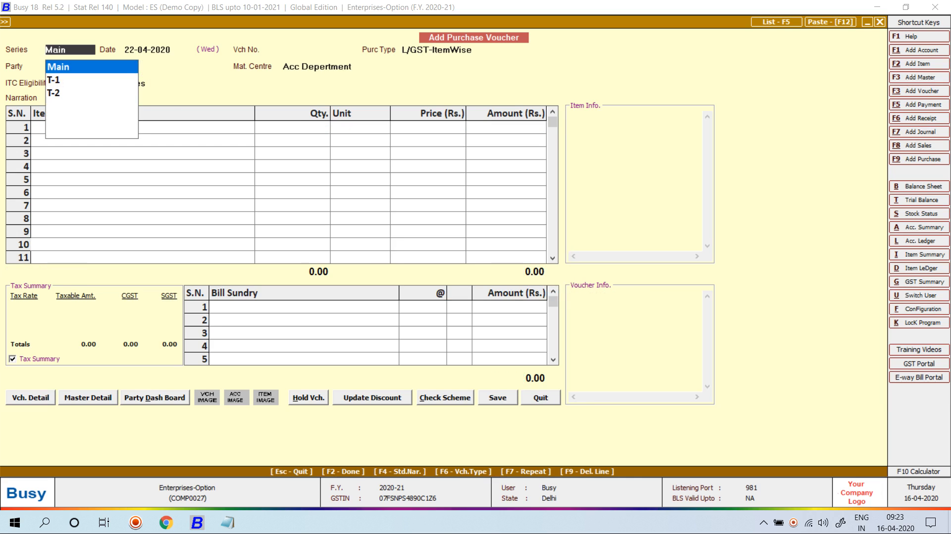
{"action": "key", "text": "Escape"}
{"action": "key", "text": "Down"}
{"action": "key", "text": "Return"}
- Open purchase voucher 136 dated 22-04-2020 and delete it
{"action": "key", "text": "Return"}
{"action": "key", "text": "Return"}
{"action": "key", "text": "Return"}
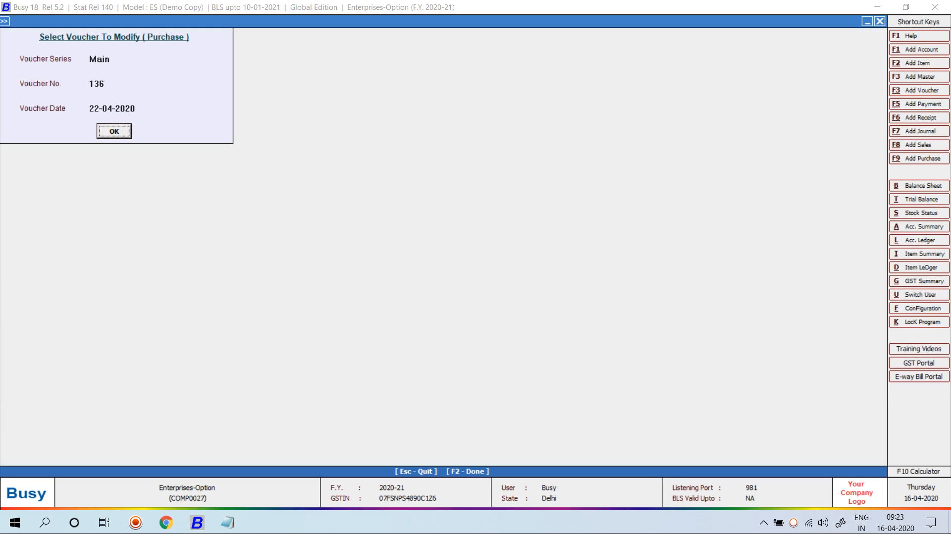
{"action": "key", "text": "Return"}
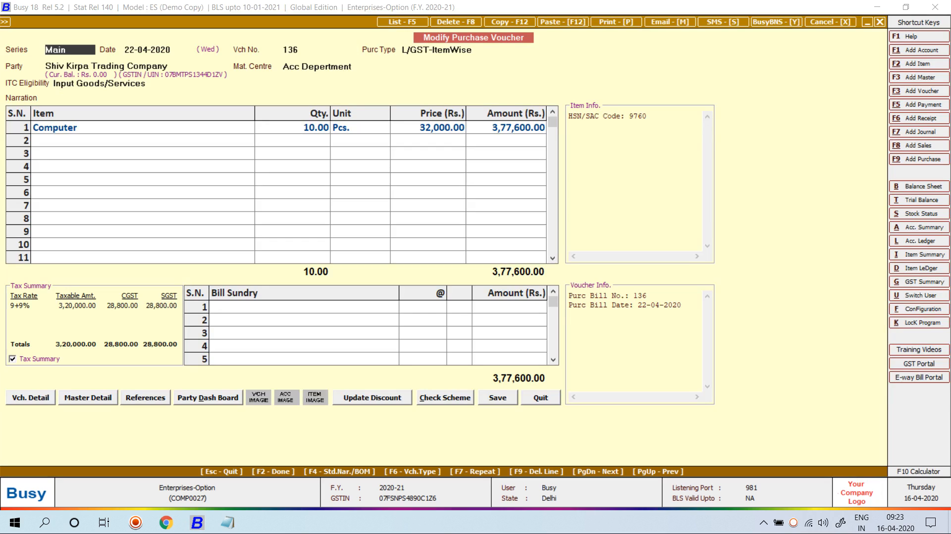
{"action": "key", "text": "F8"}
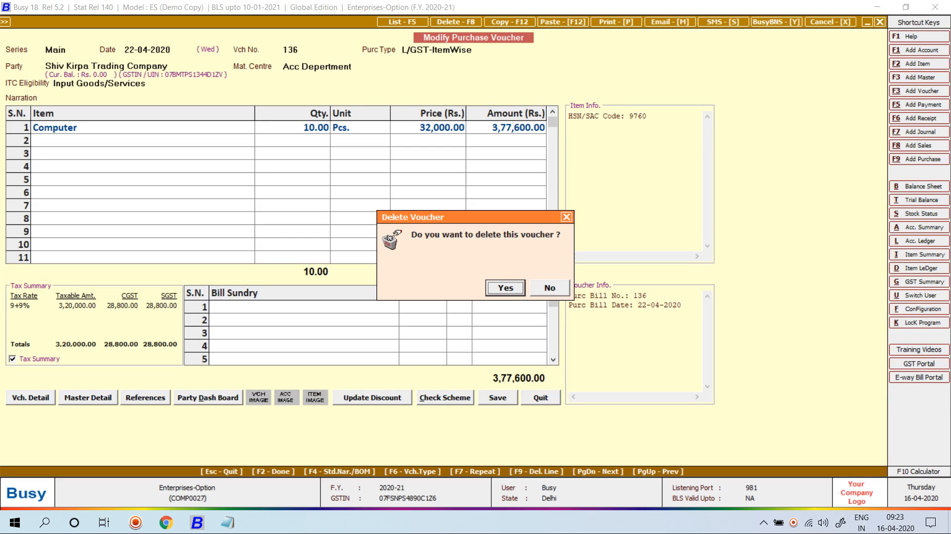
{"action": "key", "text": "Return"}
{"action": "key", "text": "Return"}
{"action": "key", "text": "Return"}
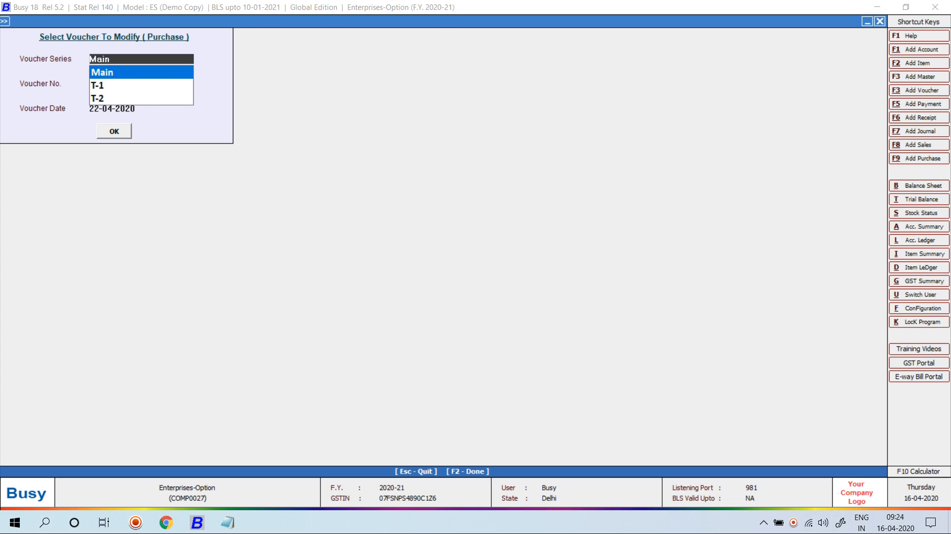
{"action": "key", "text": "Escape"}
- Start a new Main-series purchase voucher
{"action": "key", "text": "Up"}
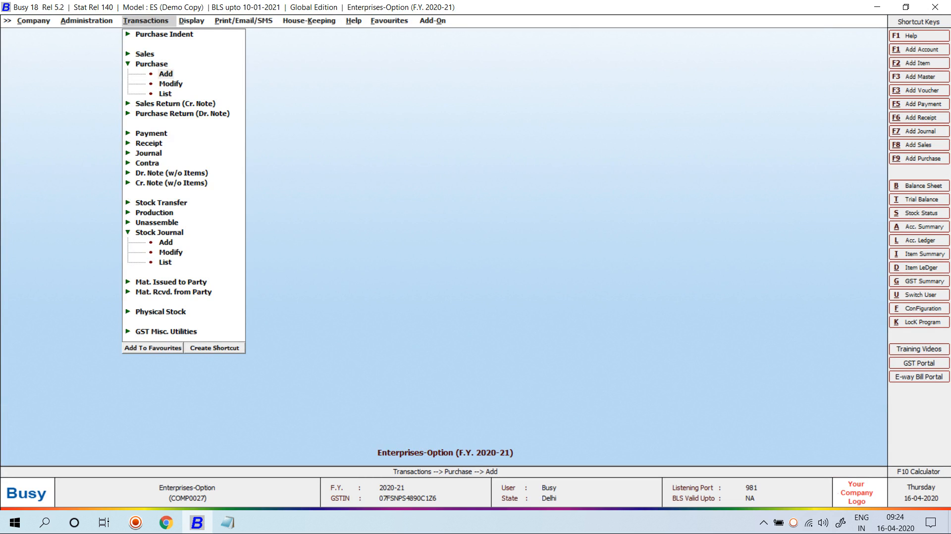
{"action": "key", "text": "Return"}
{"action": "key", "text": "Return"}
- Fill in voucher 1496 dated 22-04-2020, L/GST-ItemWise, party Shiv Kirpa Trading Company, Input Goods/Services
{"action": "type", "text": "22"}
{"action": "key", "text": "Return"}
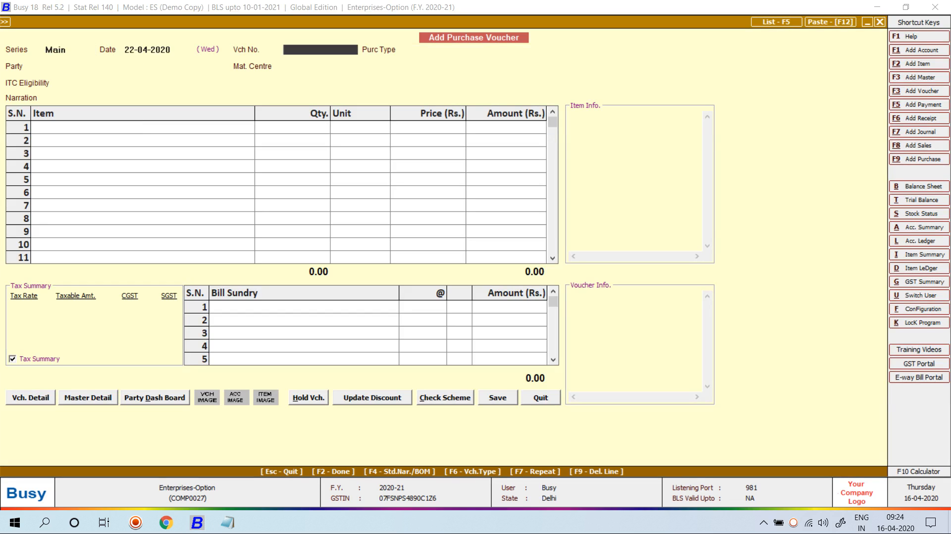
{"action": "type", "text": "1496"}
{"action": "key", "text": "Return"}
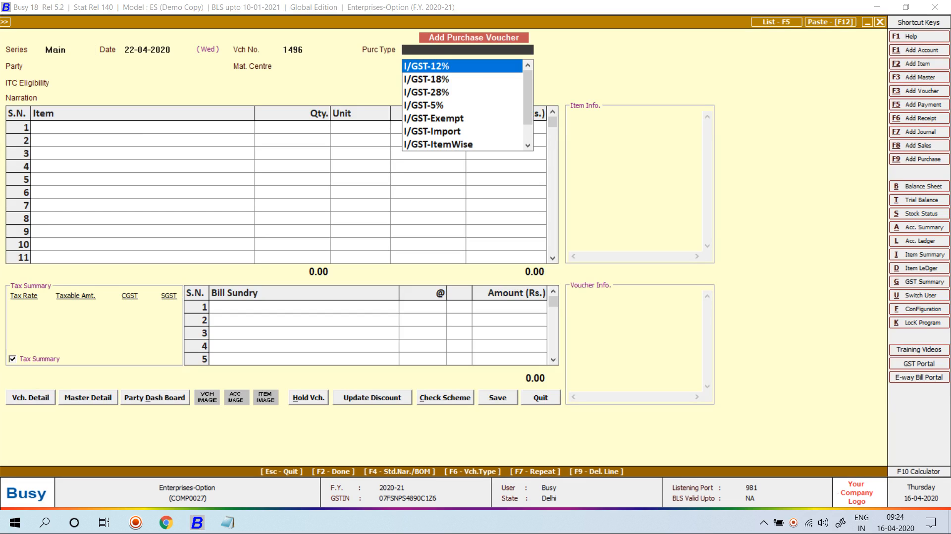
{"action": "type", "text": "l ite"}
{"action": "key", "text": "Return"}
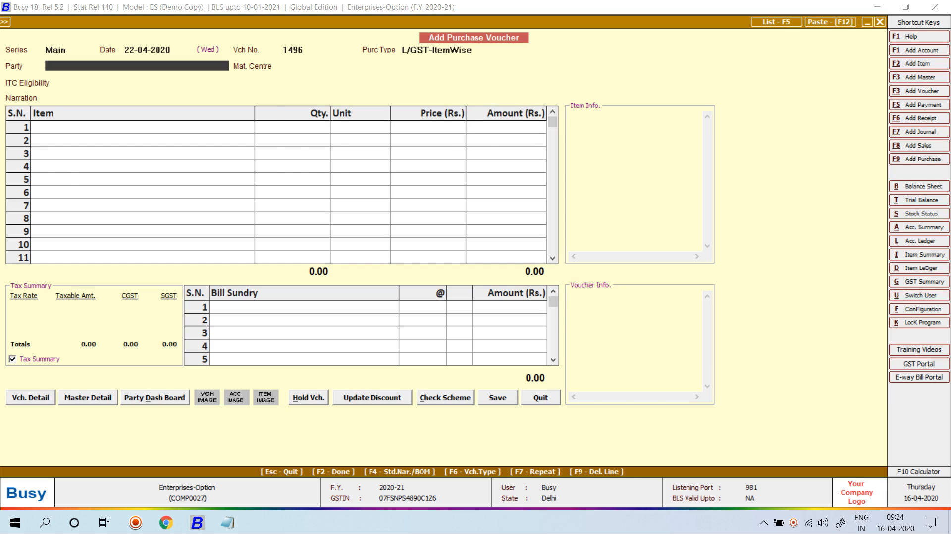
{"action": "type", "text": "shiv"}
{"action": "key", "text": "Return"}
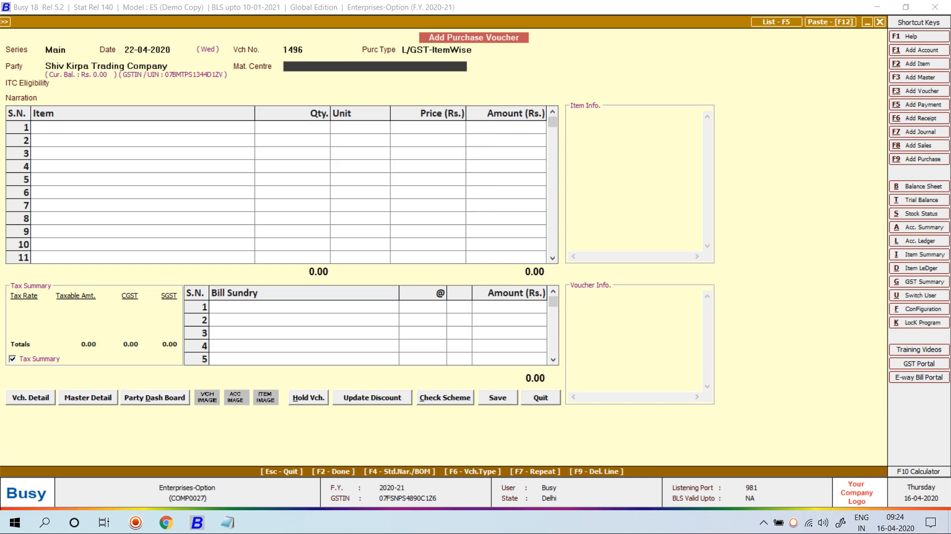
{"action": "key", "text": "Return"}
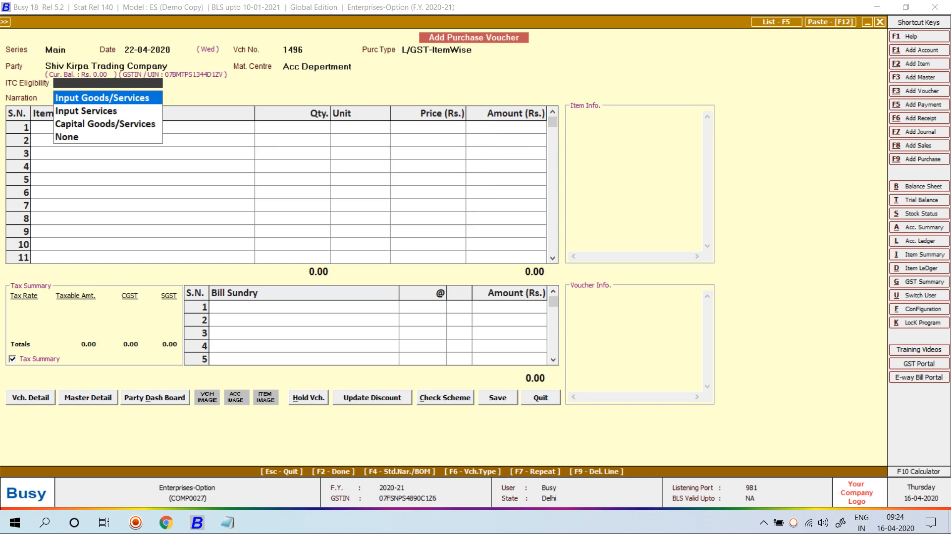
{"action": "key", "text": "Return"}
{"action": "key", "text": "Return"}
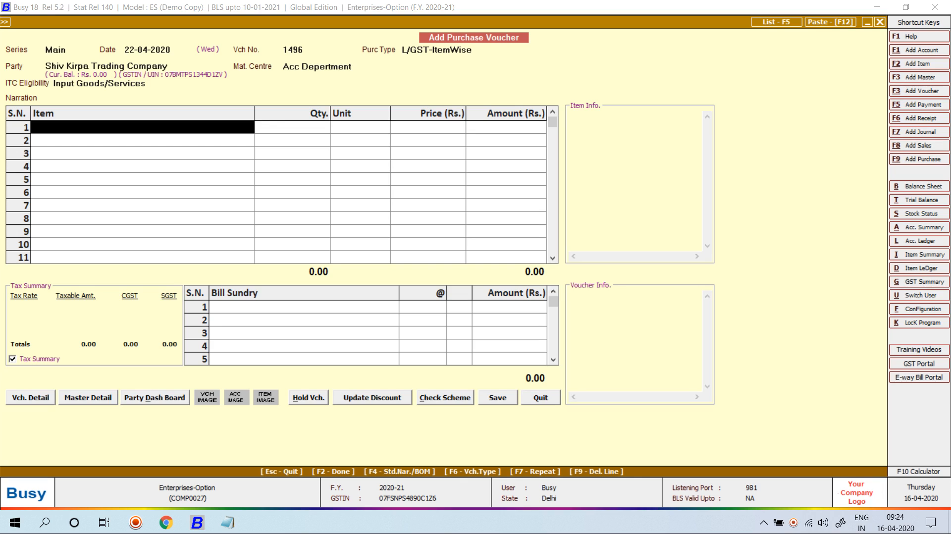
- Add 10 Computers on the first item row and finish the entry without saving
{"action": "key", "text": "Down"}
{"action": "key", "text": "Return"}
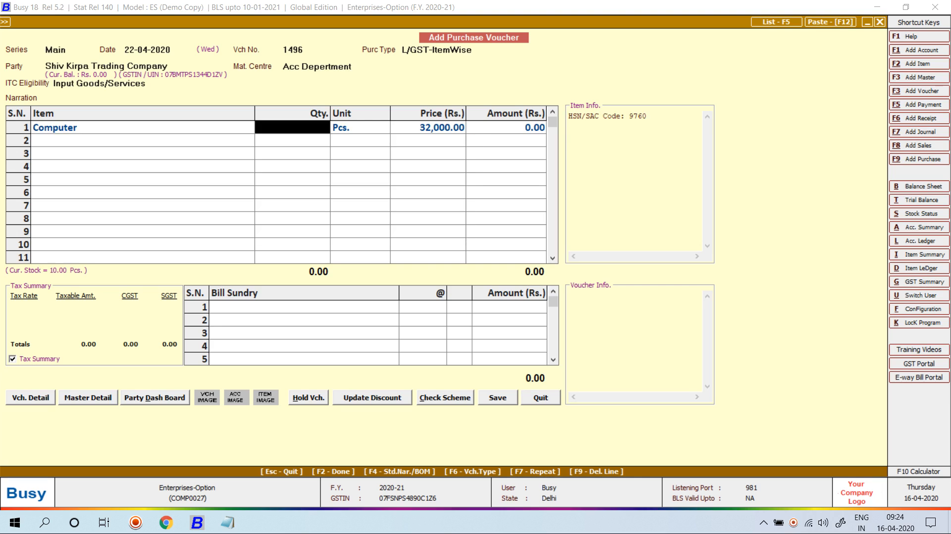
{"action": "type", "text": "10"}
{"action": "key", "text": "Return"}
{"action": "key", "text": "Return"}
{"action": "key", "text": "Return"}
{"action": "key", "text": "Return"}
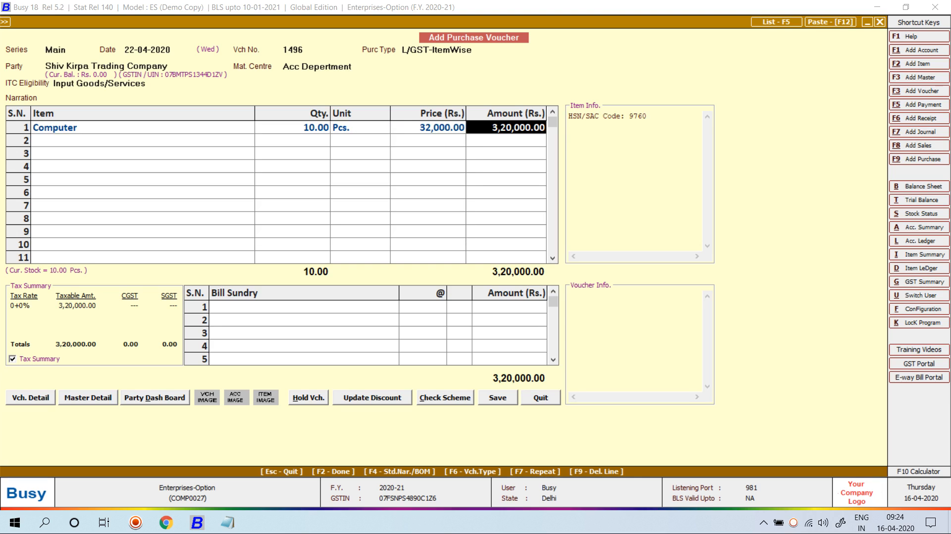
{"action": "key", "text": "Return"}
{"action": "key", "text": "Return"}
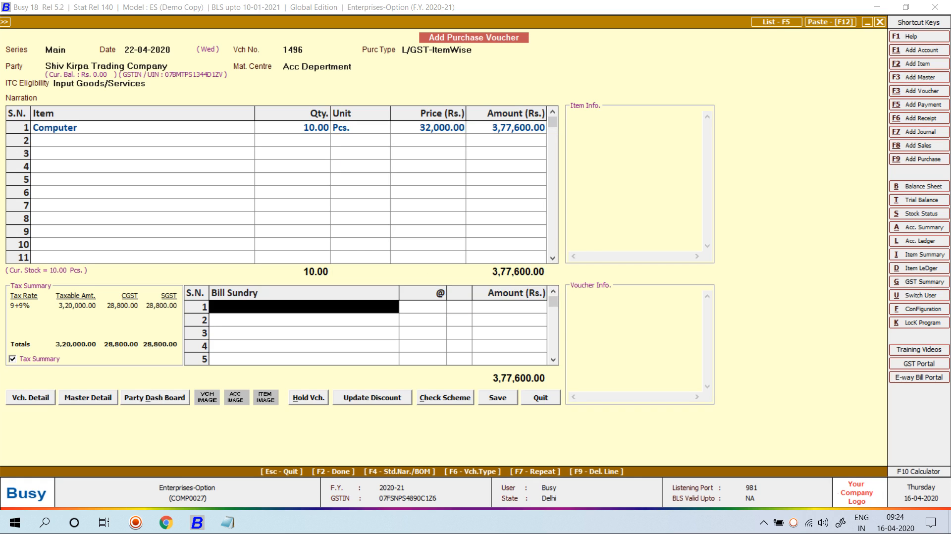
{"action": "key", "text": "Return"}
{"action": "key", "text": "F2"}
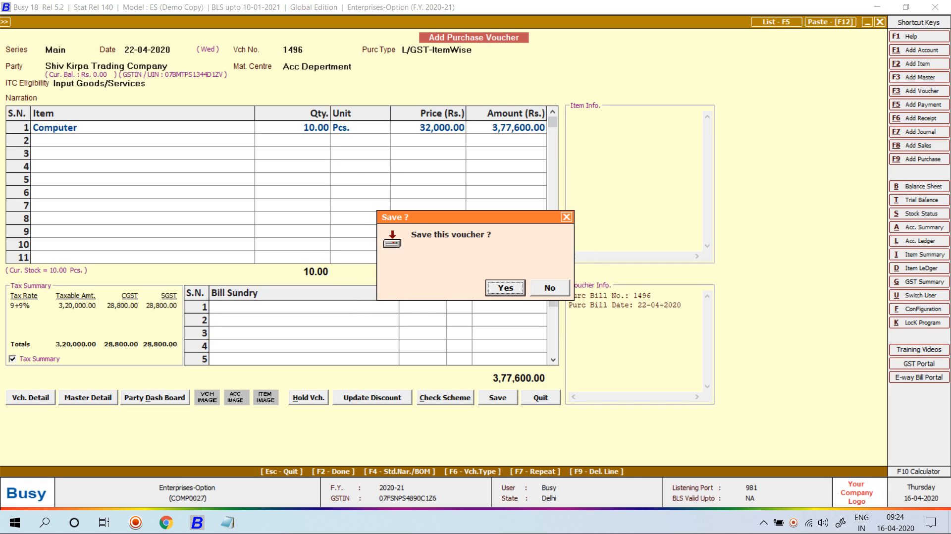
{"action": "key", "text": "Right"}
{"action": "key", "text": "Return"}
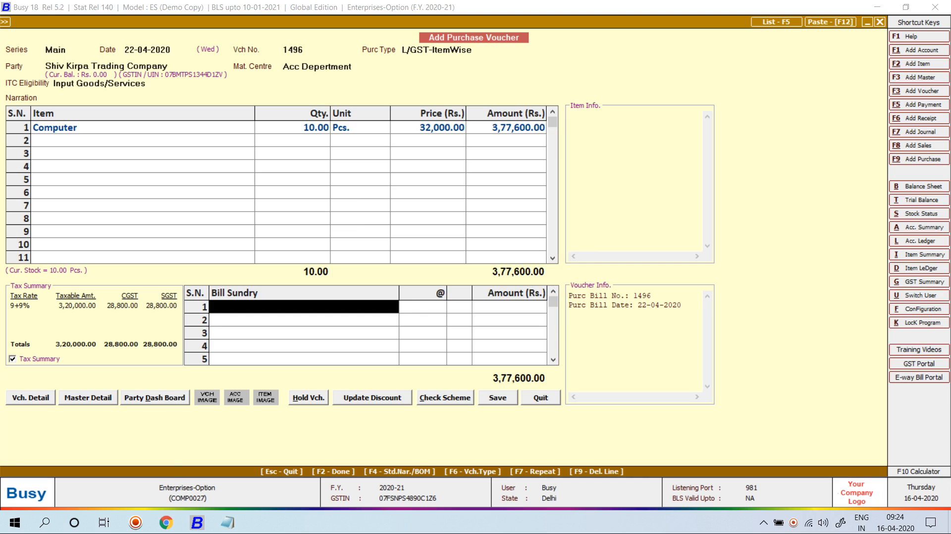
- Review the voucher and master details, party dashboard, schemes and GST details without saving
{"action": "left_click", "coordinate": [39, 394]}
{"action": "left_click", "coordinate": [68, 392]}
{"action": "left_click", "coordinate": [68, 392]}
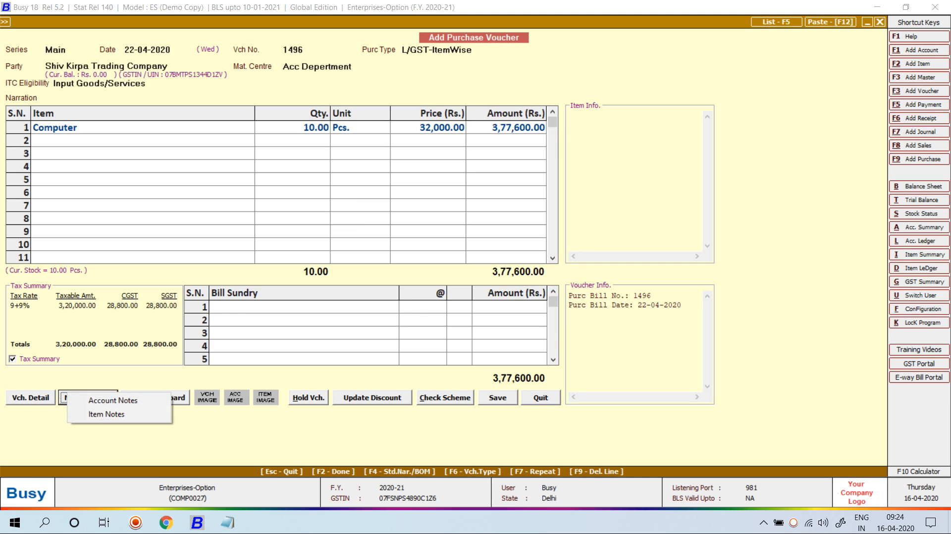
{"action": "left_click", "coordinate": [155, 397]}
{"action": "left_click", "coordinate": [154, 398]}
{"action": "key", "text": "Escape"}
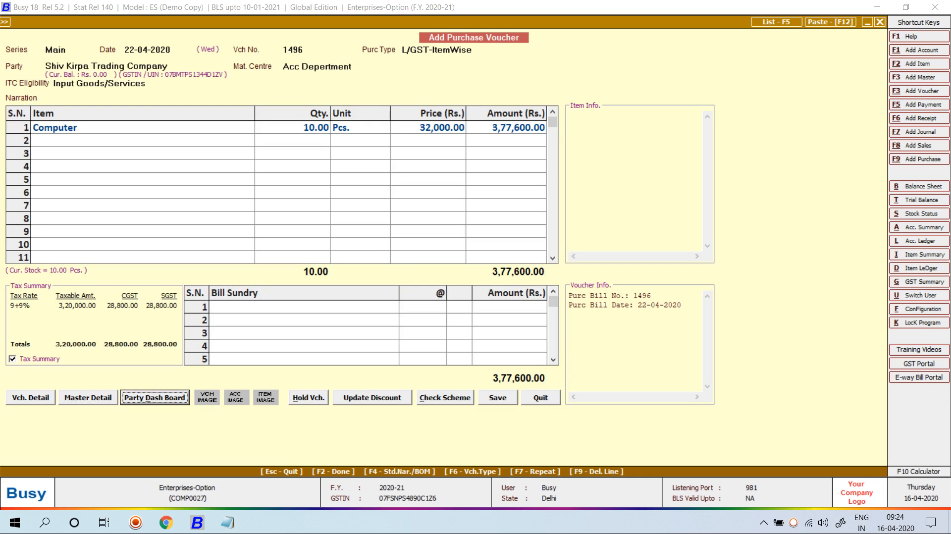
{"action": "left_click", "coordinate": [445, 398]}
{"action": "key", "text": "Escape"}
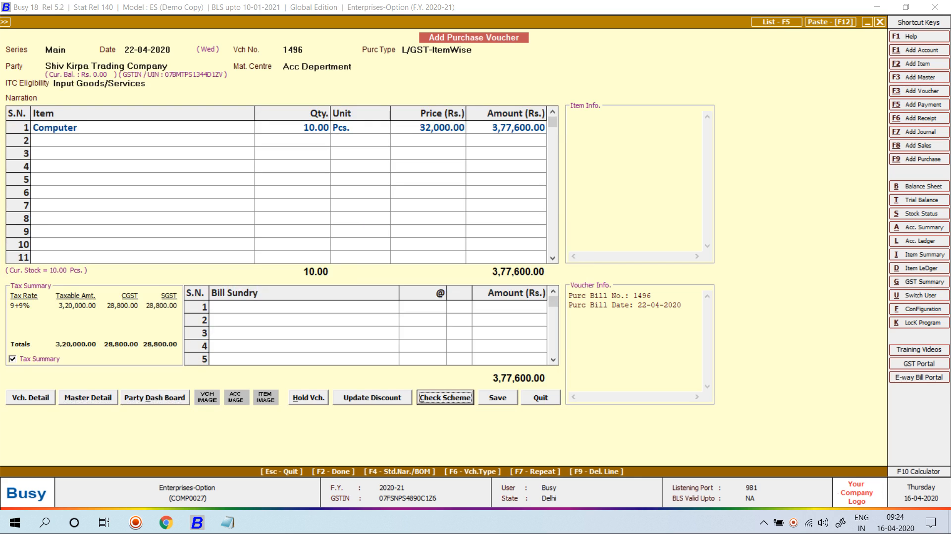
{"action": "key", "text": "F2"}
{"action": "key", "text": "F2"}
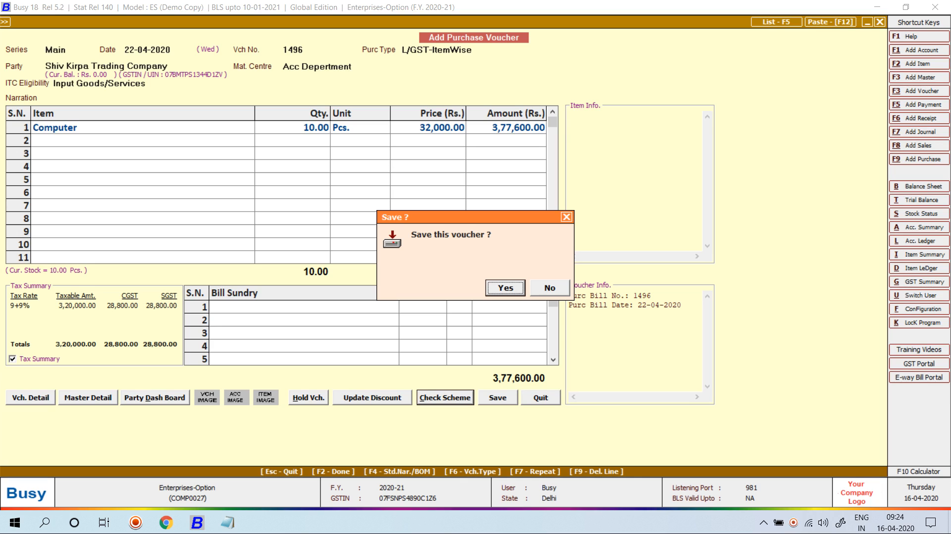
{"action": "key", "text": "Return"}
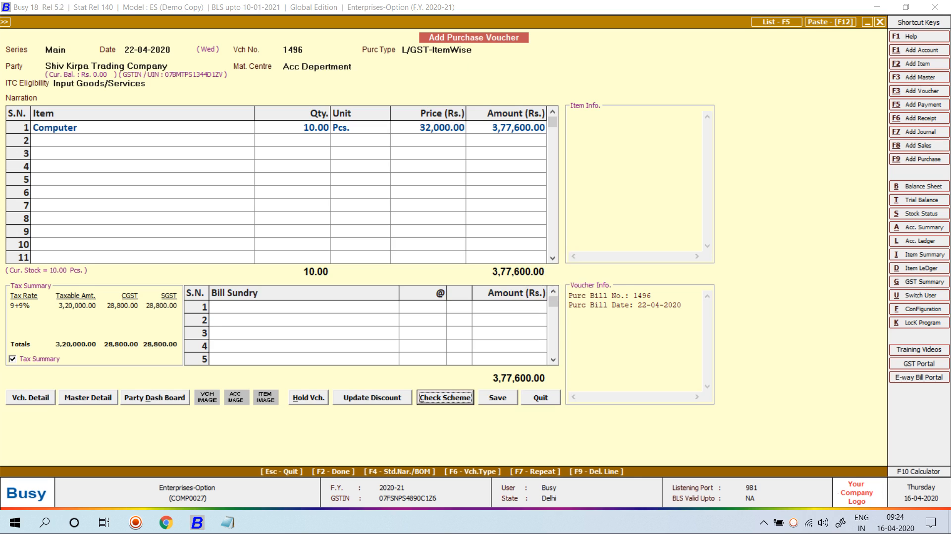
- Change the material centre from Acc Department to Main Store and save voucher 1496
{"action": "left_click", "coordinate": [331, 66]}
{"action": "key", "text": "BackSpace"}
{"action": "key", "text": "BackSpace"}
{"action": "key", "text": "BackSpace"}
{"action": "key", "text": "BackSpace"}
{"action": "key", "text": "BackSpace"}
{"action": "key", "text": "BackSpace"}
{"action": "key", "text": "BackSpace"}
{"action": "key", "text": "BackSpace"}
{"action": "key", "text": "BackSpace"}
{"action": "key", "text": "BackSpace"}
{"action": "key", "text": "BackSpace"}
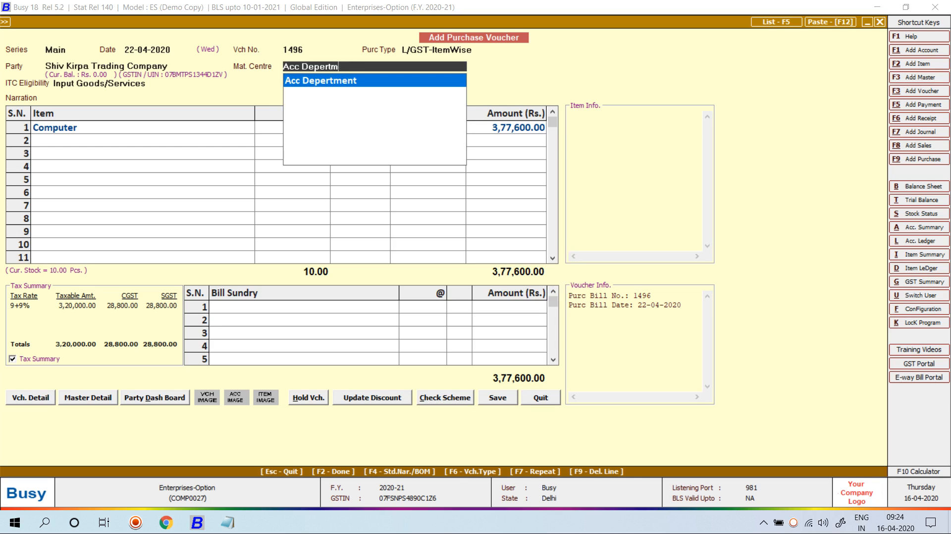
{"action": "key", "text": "BackSpace"}
{"action": "key", "text": "BackSpace"}
{"action": "key", "text": "BackSpace"}
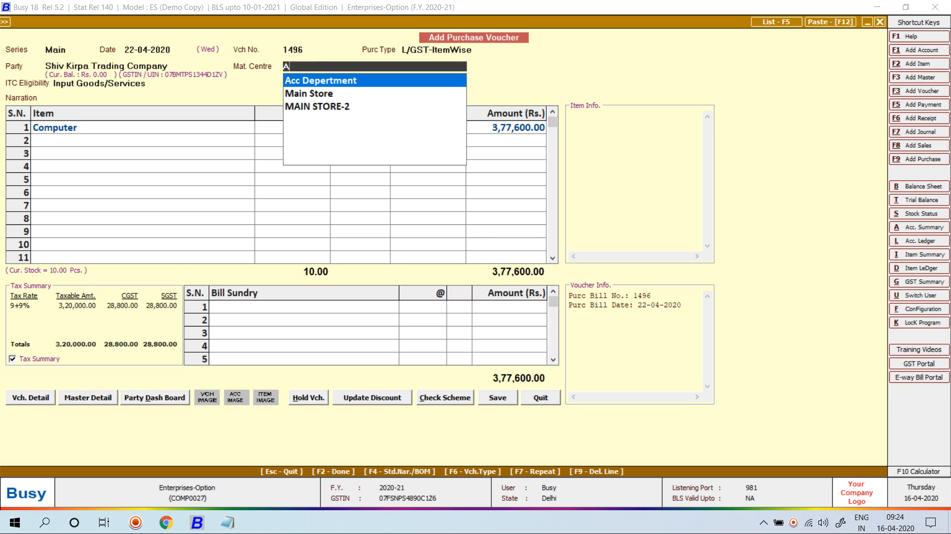
{"action": "type", "text": "M"}
{"action": "key", "text": "Return"}
{"action": "key", "text": "F2"}
{"action": "key", "text": "F2"}
{"action": "key", "text": "F2"}
{"action": "key", "text": "F2"}
{"action": "key", "text": "F2"}
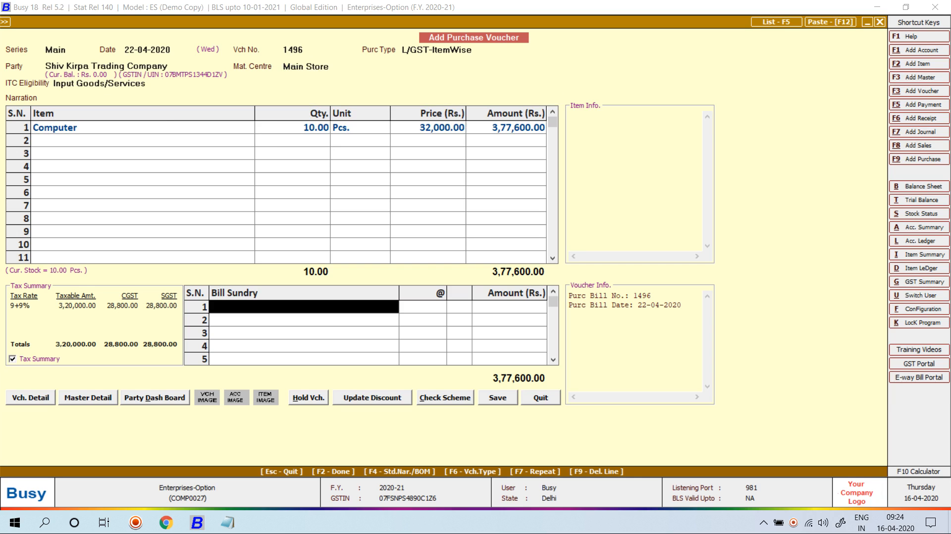
{"action": "key", "text": "Return"}
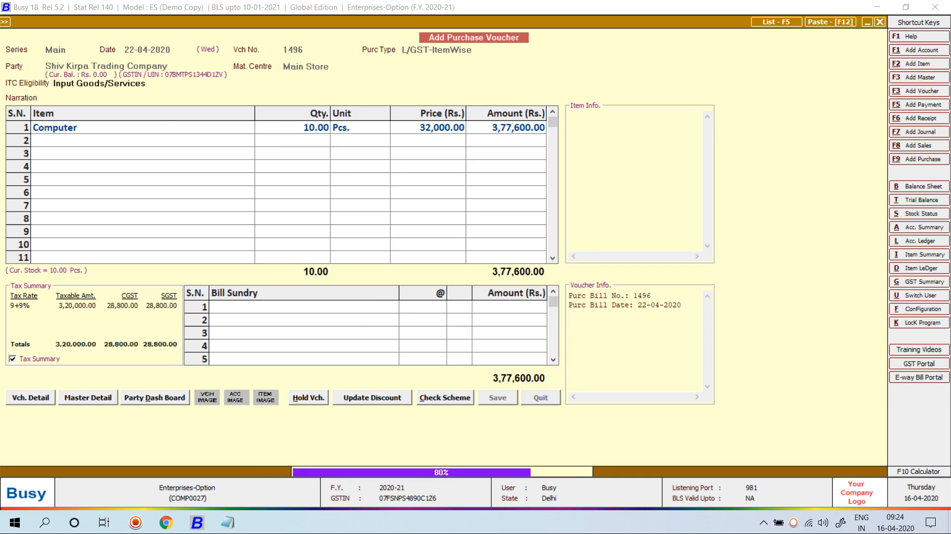
- Reopen saved purchase voucher 1496 through Purchase Modify to review it
{"action": "key", "text": "Escape"}
{"action": "key", "text": "Escape"}
{"action": "key", "text": "Down"}
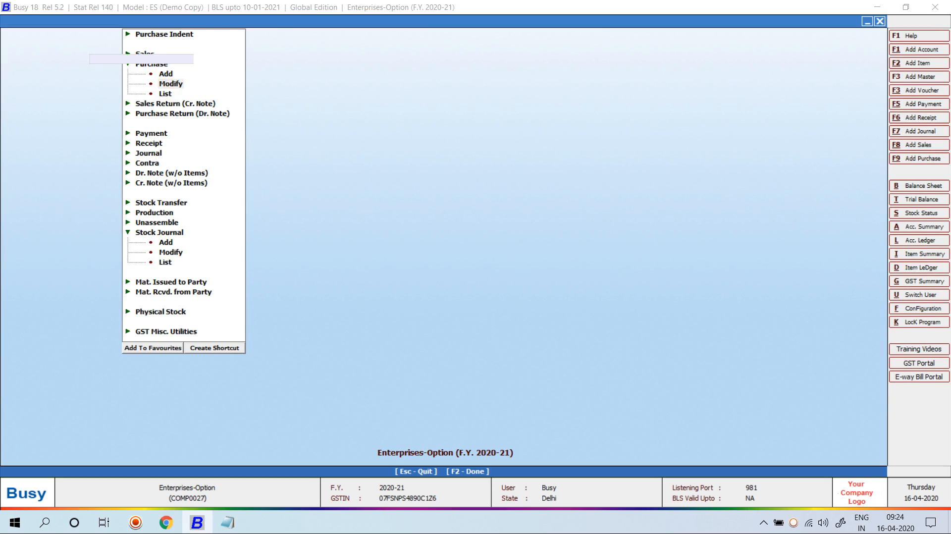
{"action": "key", "text": "Return"}
{"action": "key", "text": "Return"}
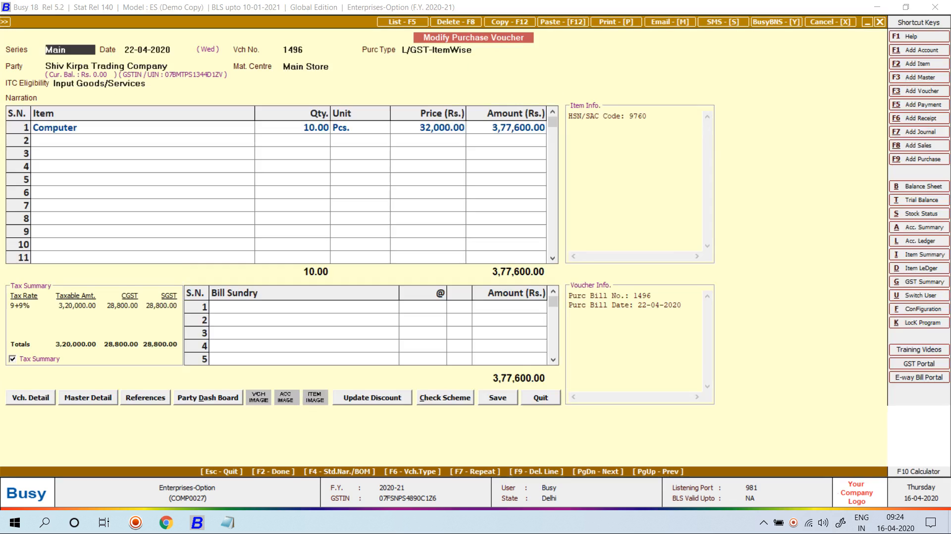
{"action": "key", "text": "alt+d"}
{"action": "key", "text": "Return"}
- Open the item-wise Pending Indents report under Indent Processing for all items
{"action": "key", "text": "Escape"}
{"action": "key", "text": "Right"}
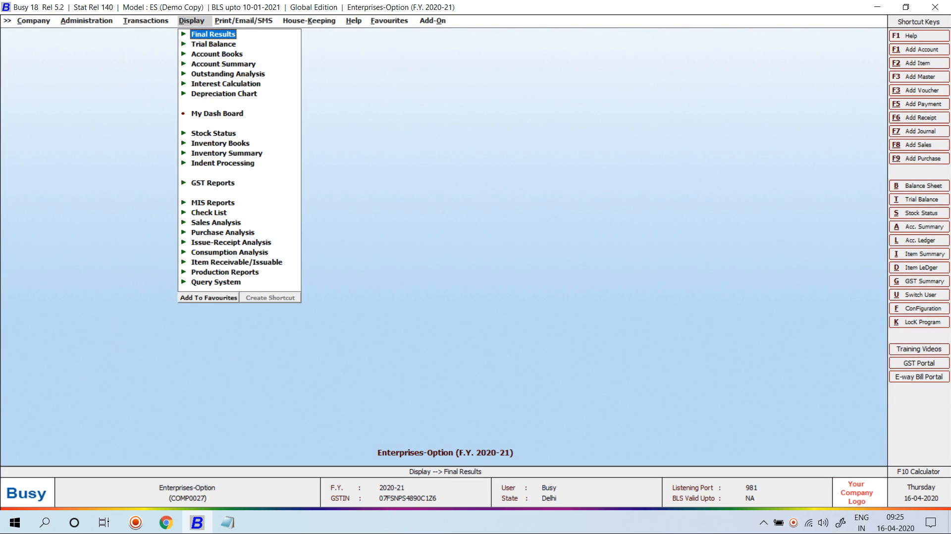
{"action": "key", "text": "Down"}
{"action": "key", "text": "Down"}
{"action": "key", "text": "Down"}
{"action": "key", "text": "Down"}
{"action": "key", "text": "Down"}
{"action": "key", "text": "Down"}
{"action": "key", "text": "Down"}
{"action": "key", "text": "Down"}
{"action": "key", "text": "Down"}
{"action": "key", "text": "Down"}
{"action": "key", "text": "Down"}
{"action": "key", "text": "Return"}
{"action": "key", "text": "Down"}
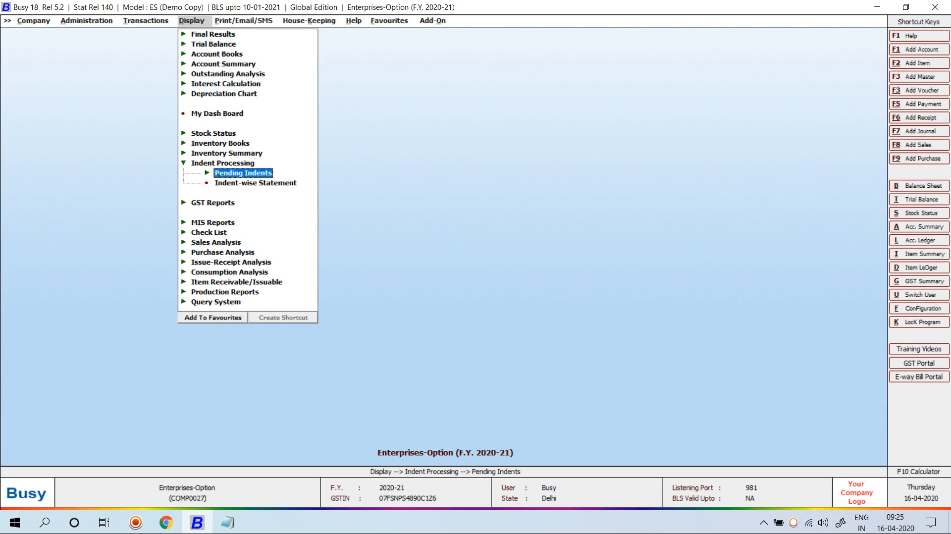
{"action": "key", "text": "Return"}
{"action": "key", "text": "Down"}
{"action": "key", "text": "Return"}
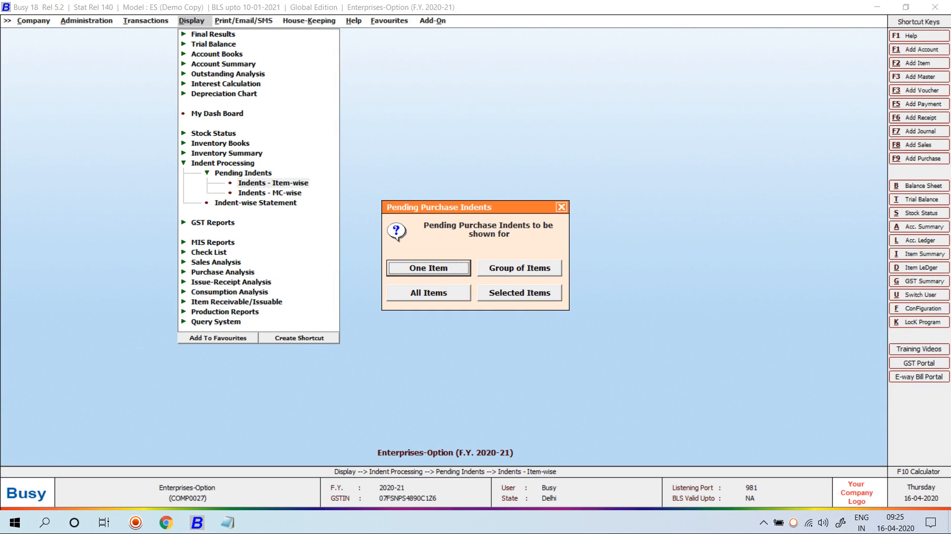
{"action": "key", "text": "Down"}
{"action": "key", "text": "Down"}
{"action": "key", "text": "Return"}
{"action": "key", "text": "Return"}
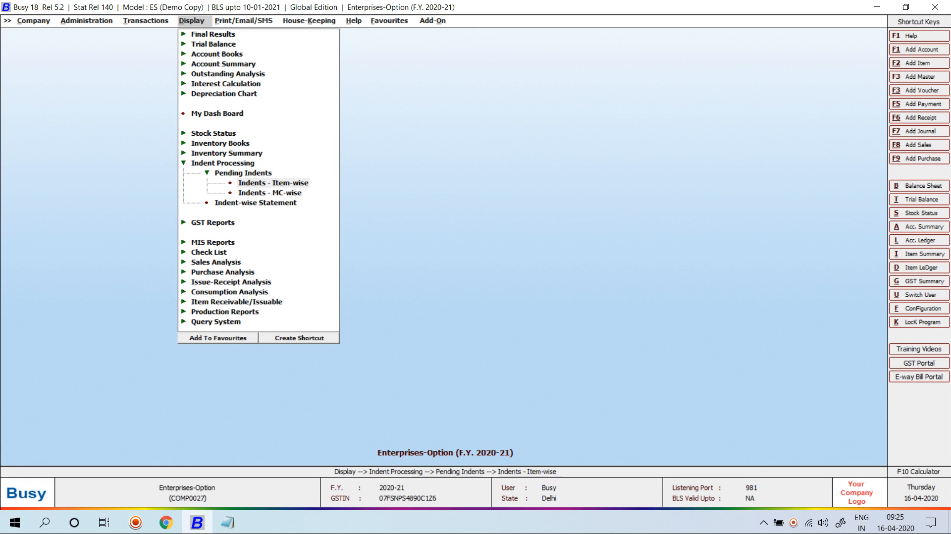
- Include all series, view the empty Pending Purchase Indents report, and close it
{"action": "key", "text": "F2"}
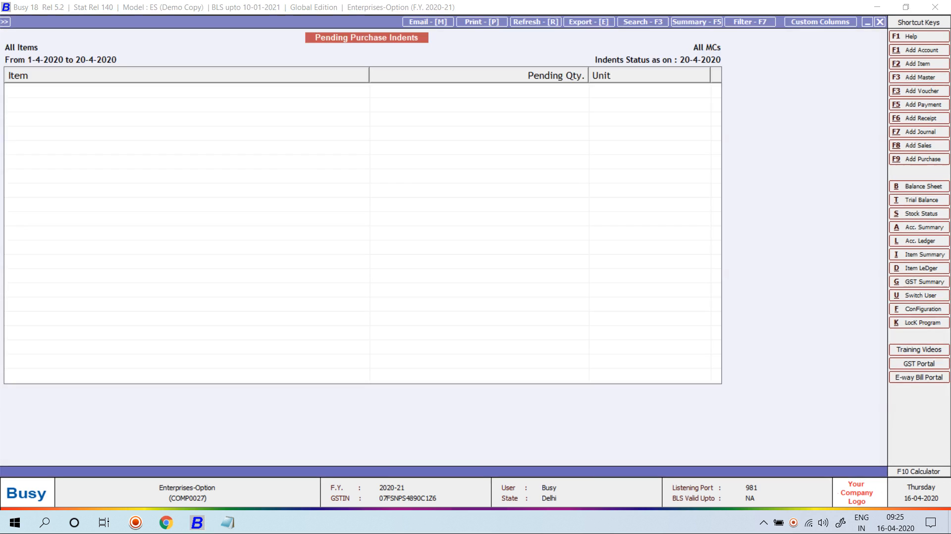
{"action": "key", "text": "Escape"}
{"action": "key", "text": "Escape"}
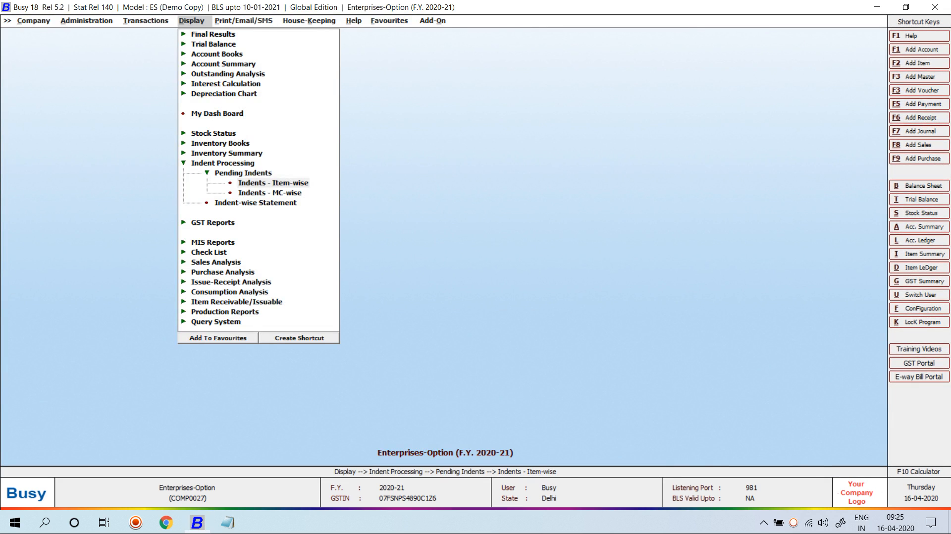
{"action": "key", "text": "Left"}
{"action": "key", "text": "Escape"}
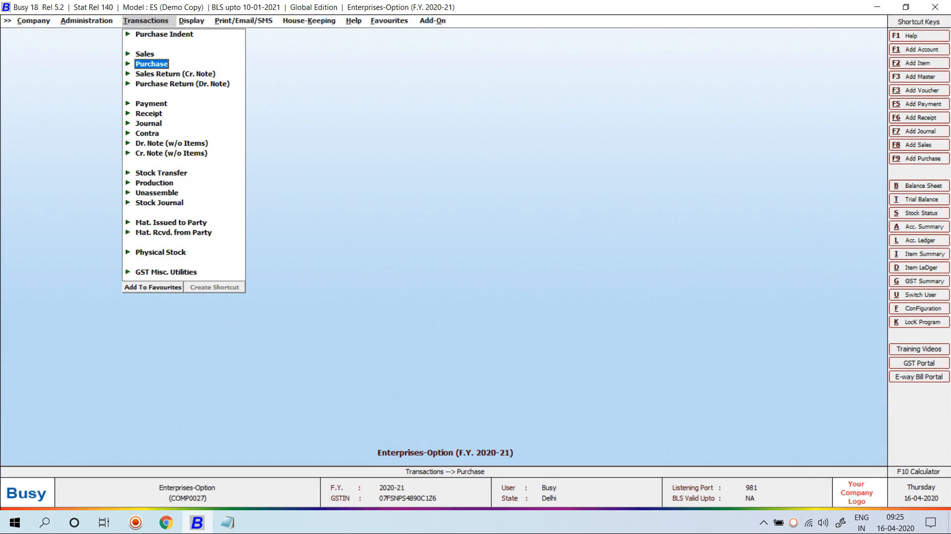
{"action": "left_click", "coordinate": [793, 523]}
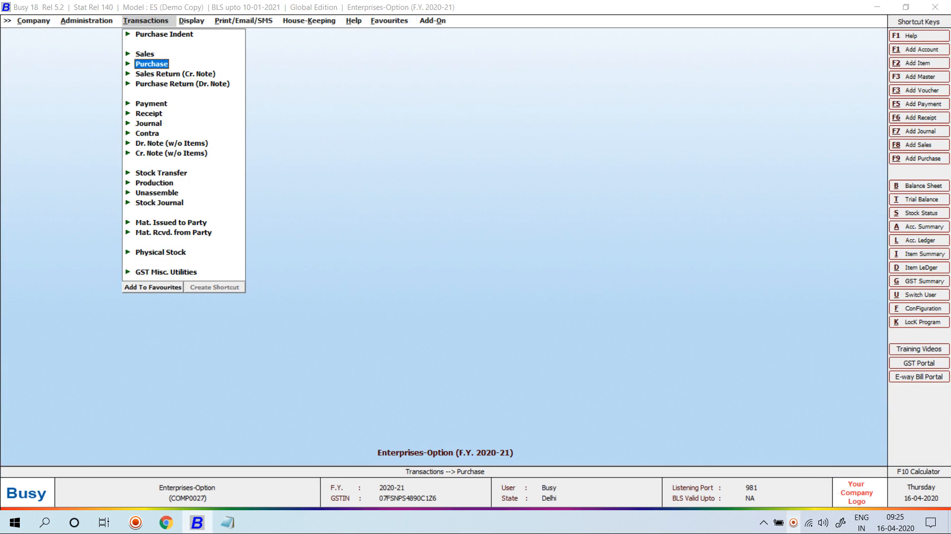